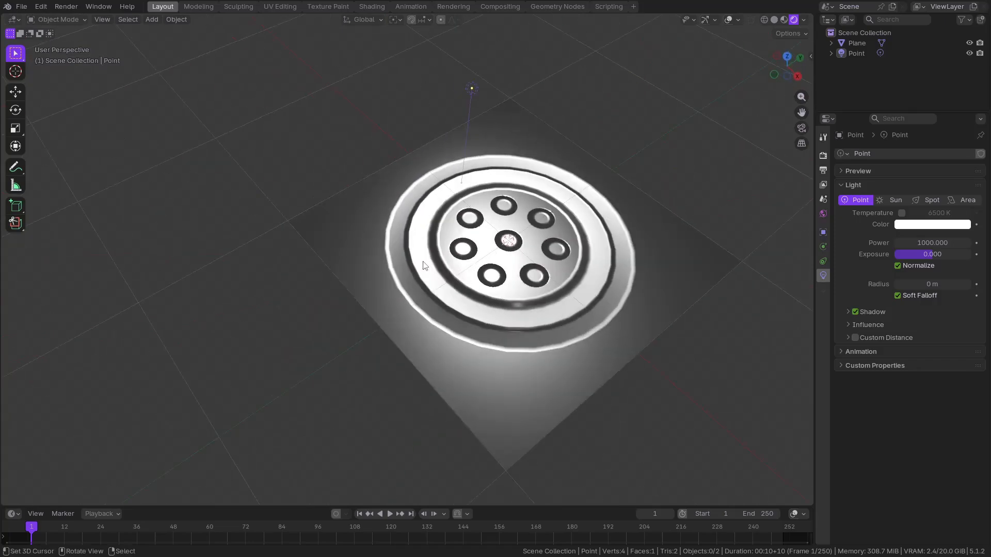
# Move the point light around the plane to light its circular relief from different sides.
pyautogui.click(416, 127)
pyautogui.moveTo(416, 132); pyautogui.dragTo(469, 231, button='middle')
pyautogui.press('g')
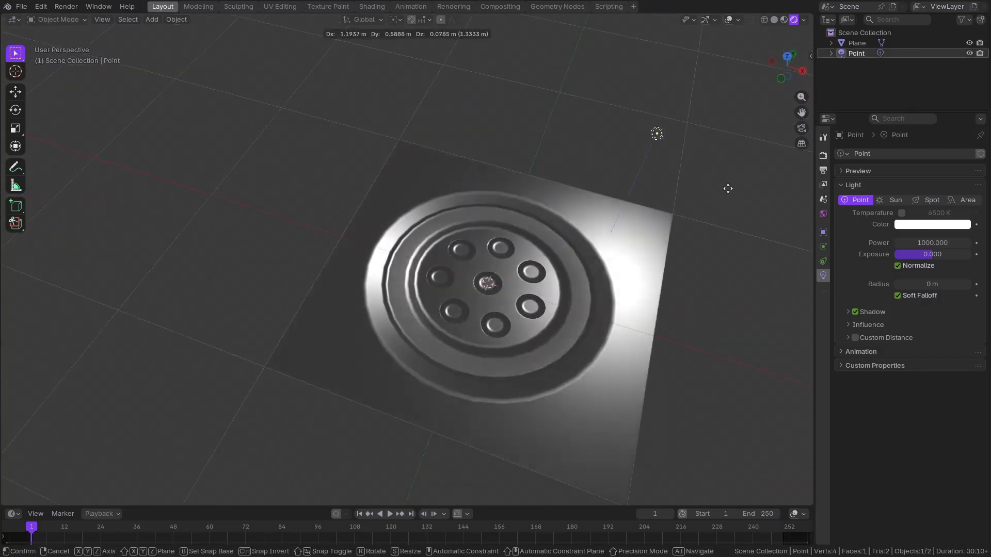
pyautogui.click(432, 128)
pyautogui.moveTo(432, 128); pyautogui.dragTo(324, 189, button='middle')
pyautogui.press('g')
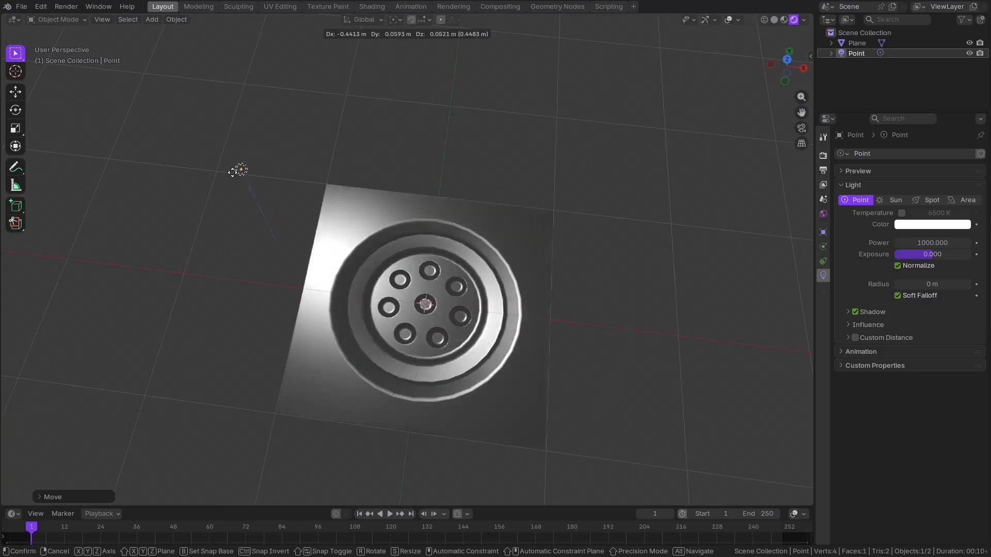
pyautogui.click(200, 194)
pyautogui.moveTo(325, 230); pyautogui.dragTo(284, 214, button='middle')
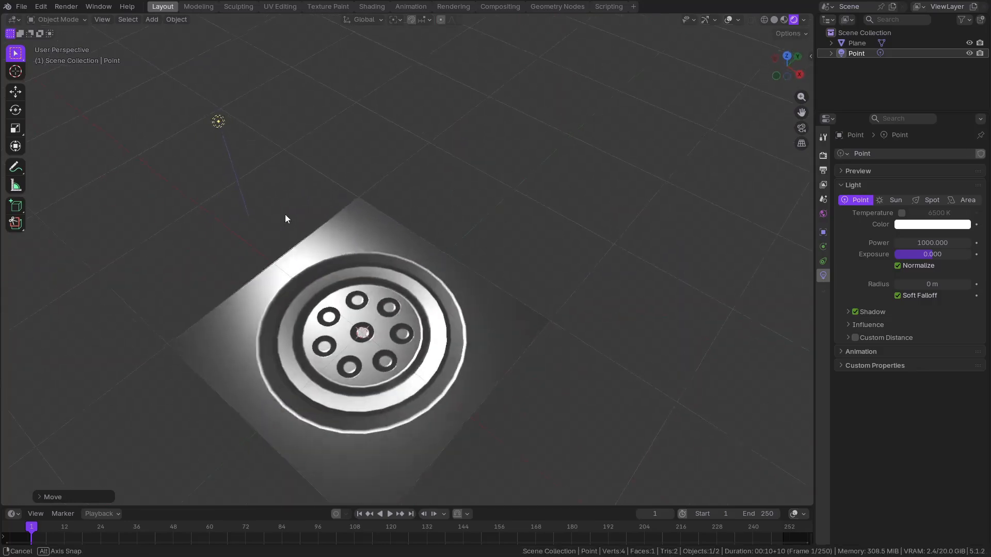
# Examine the relief plane's mesh in Edit Mode using face and vertex selection, and return to Object Mode.
pyautogui.click(343, 243)
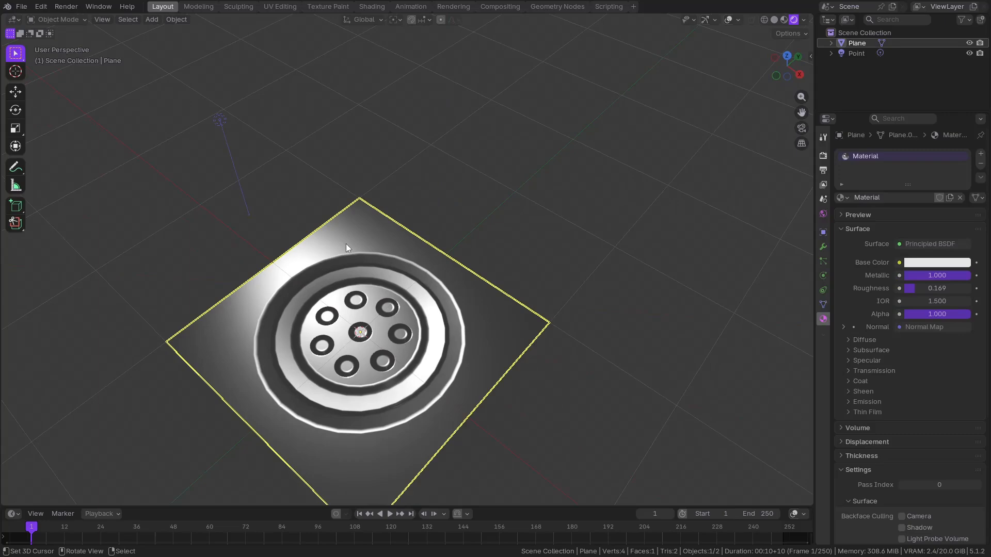
pyautogui.hotkey('ctrl', 'Tab')
pyautogui.click(425, 243)
pyautogui.moveTo(425, 246); pyautogui.dragTo(488, 284, button='middle')
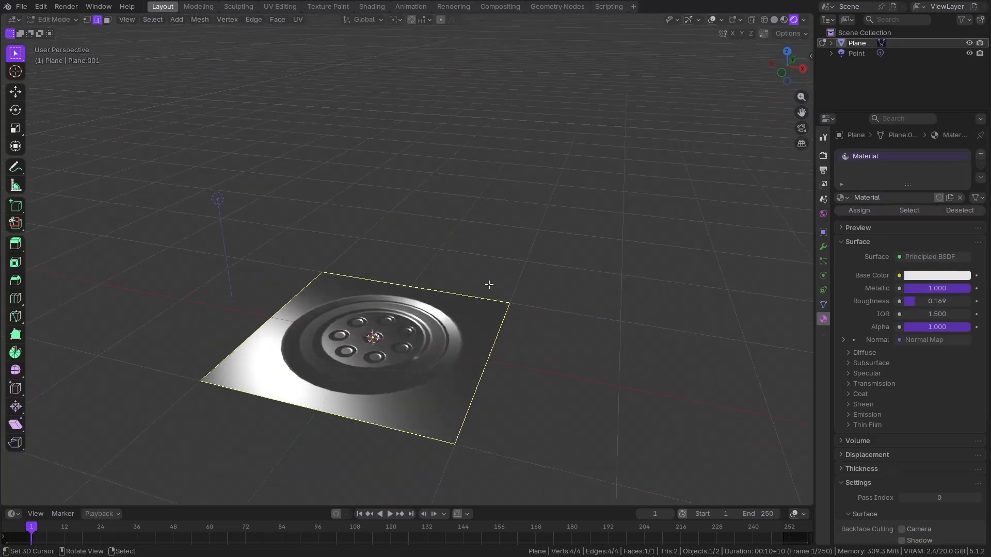
pyautogui.press('3')
pyautogui.moveTo(430, 328); pyautogui.dragTo(440, 350, button='middle')
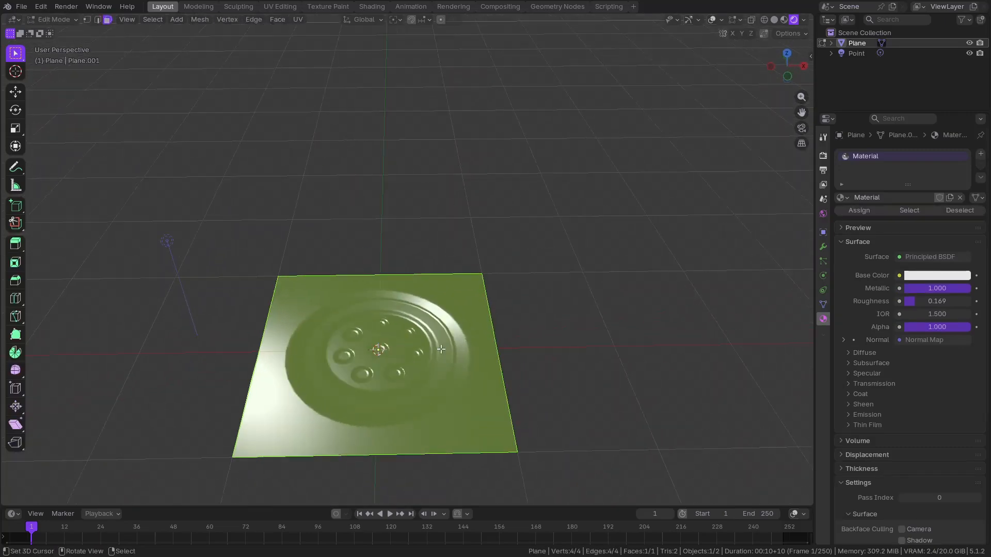
pyautogui.press('1')
pyautogui.keyDown('ctrl'); pyautogui.moveTo(243, 237); pyautogui.dragTo(585, 476); pyautogui.keyUp('ctrl')
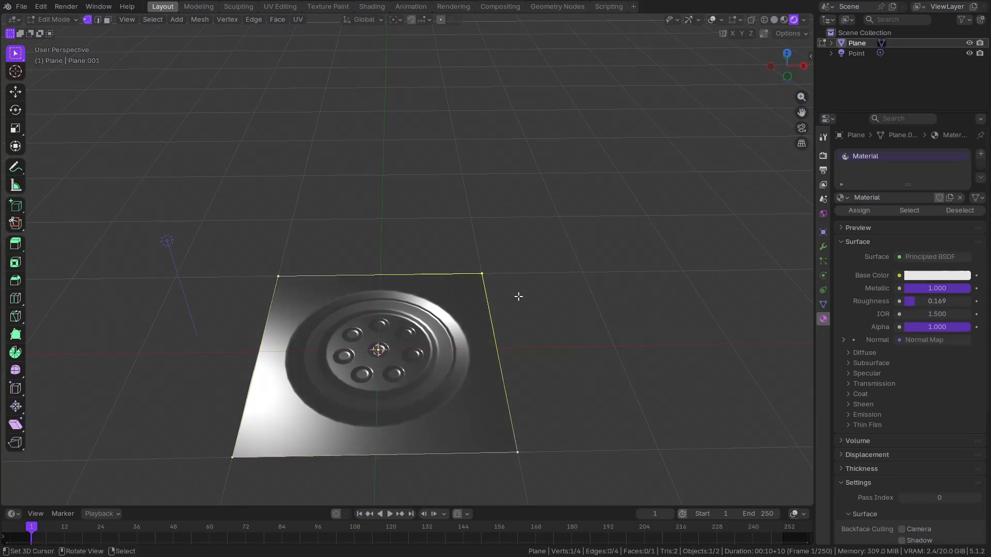
pyautogui.press('g')
pyautogui.press('Escape')
pyautogui.hotkey('ctrl', 'Tab')
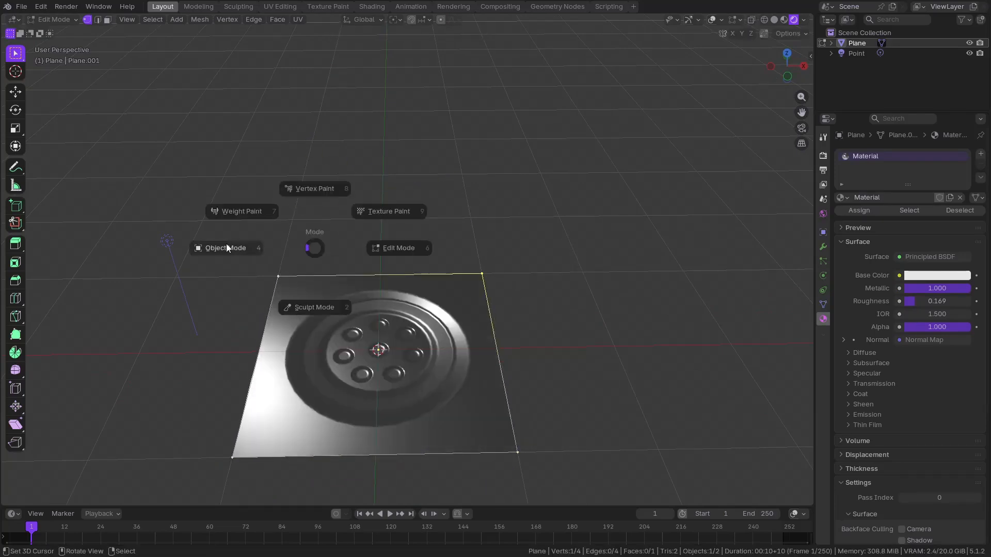
pyautogui.click(226, 248)
# Move the point light across the circular relief and lower it along the global Z axis.
pyautogui.moveTo(137, 219); pyautogui.dragTo(351, 299, button='middle')
pyautogui.scroll(6, 351, 299)
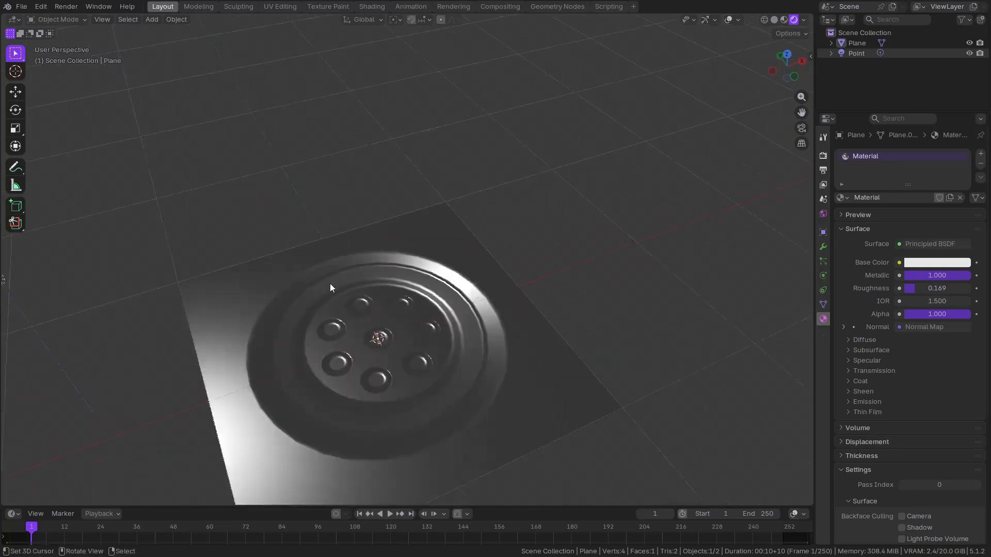
pyautogui.scroll(-5, 331, 287)
pyautogui.press('g')
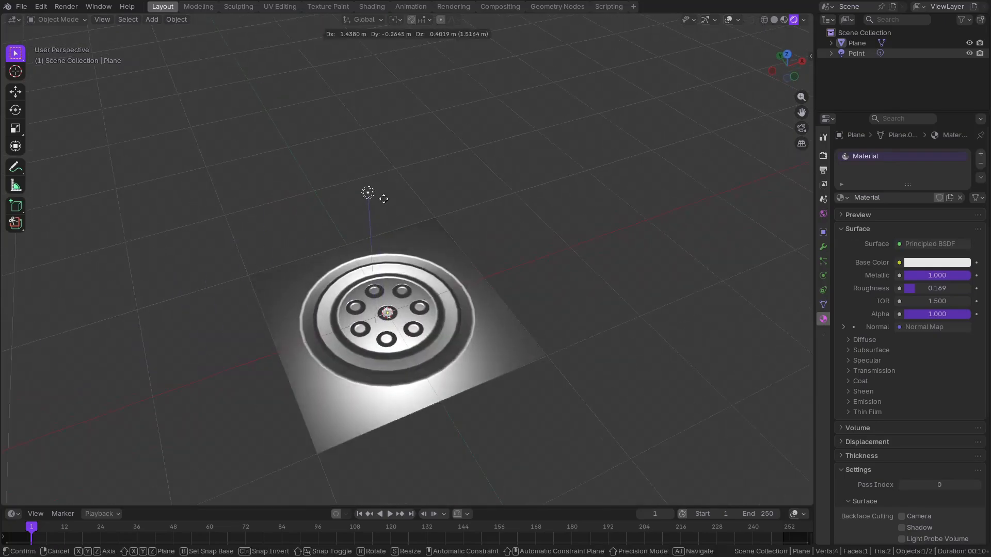
pyautogui.click(384, 199)
pyautogui.moveTo(329, 175); pyautogui.dragTo(372, 201)
pyautogui.moveTo(372, 201); pyautogui.dragTo(379, 246, button='middle')
pyautogui.moveTo(337, 122); pyautogui.dragTo(407, 175)
pyautogui.press('g')
pyautogui.press('z')
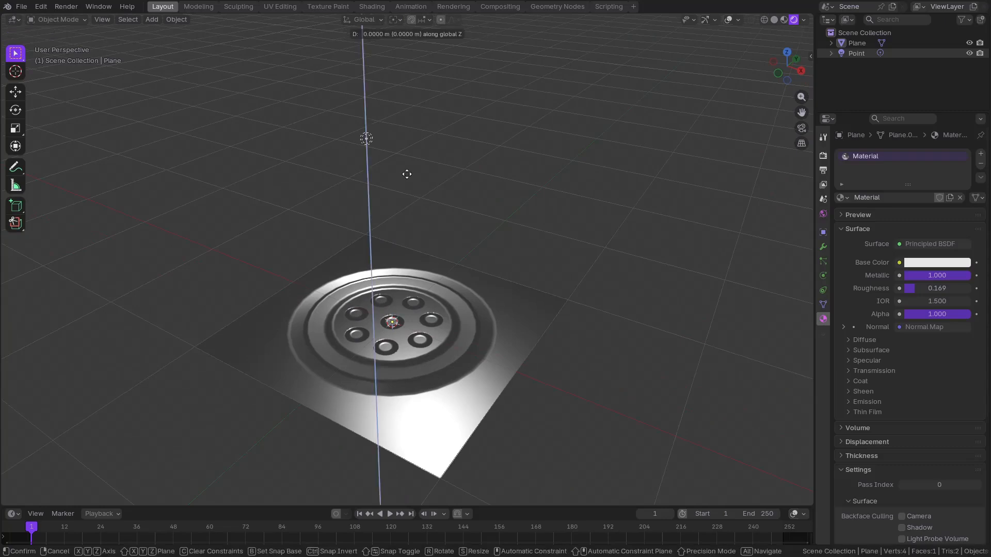
pyautogui.click(399, 206)
pyautogui.moveTo(408, 217); pyautogui.dragTo(447, 245, button='middle')
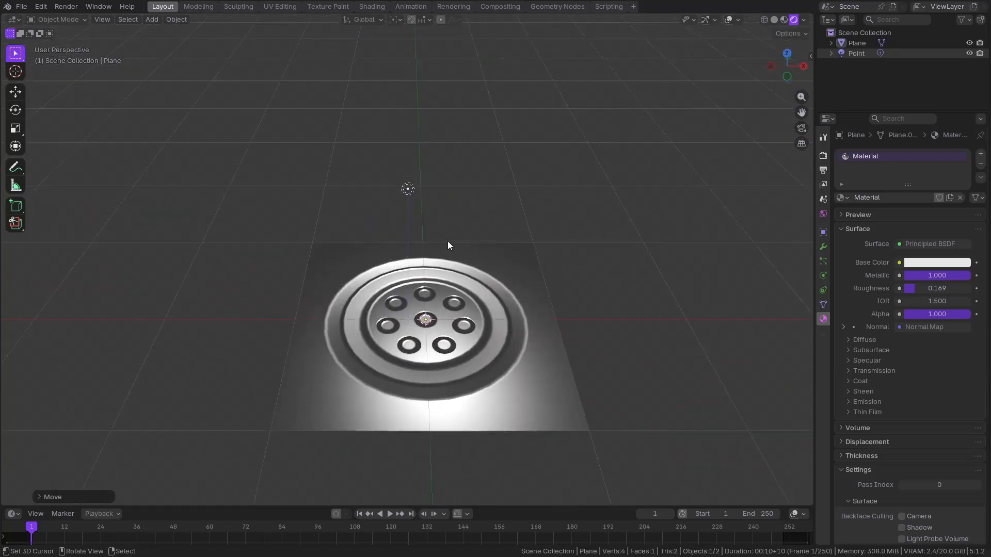
# Start a new file without saving the changes to the current scene.
pyautogui.click(22, 6)
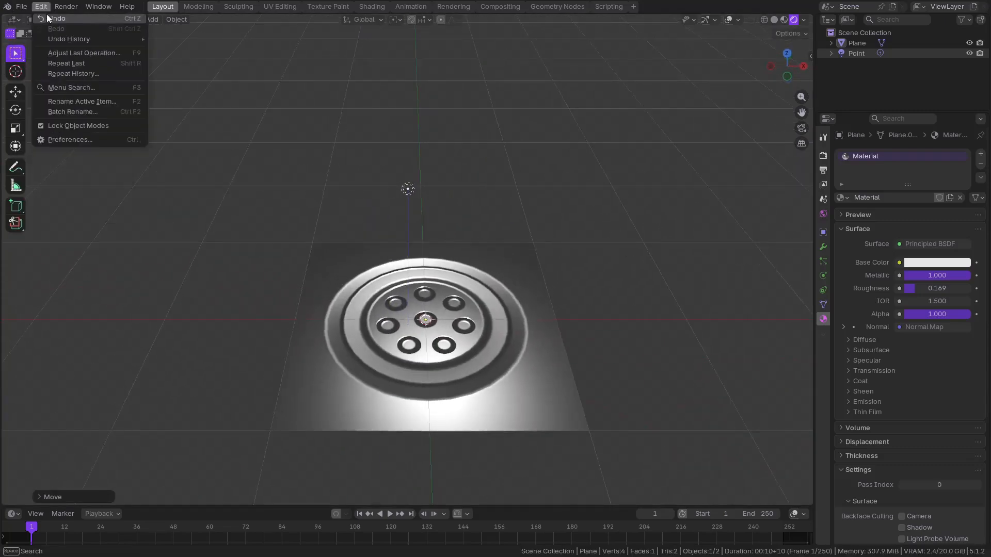
pyautogui.click(23, 8)
pyautogui.click(22, 7)
pyautogui.moveTo(36, 21)
pyautogui.click(154, 22)
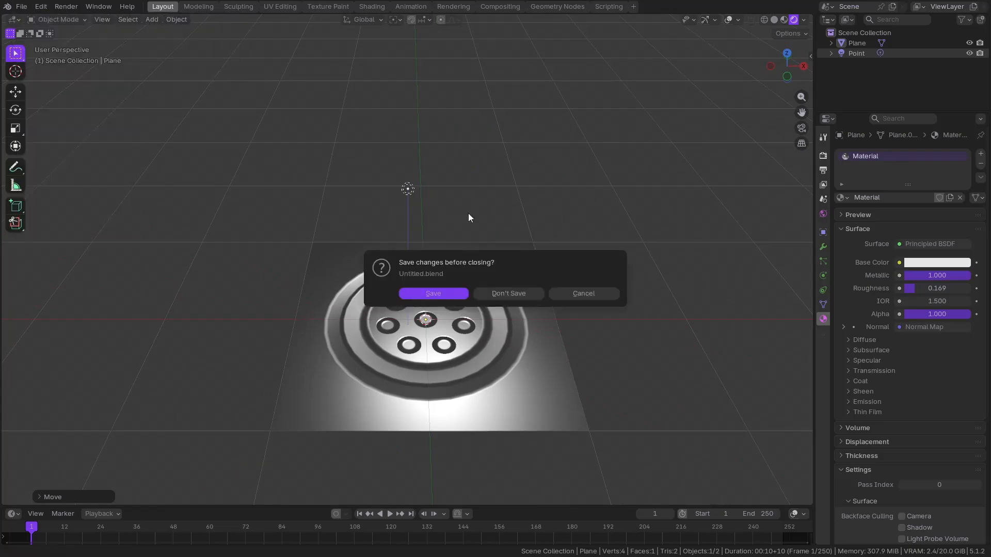
pyautogui.click(499, 294)
# Switch to the top view and add a mesh plane at the world origin.
pyautogui.press('KP_7')
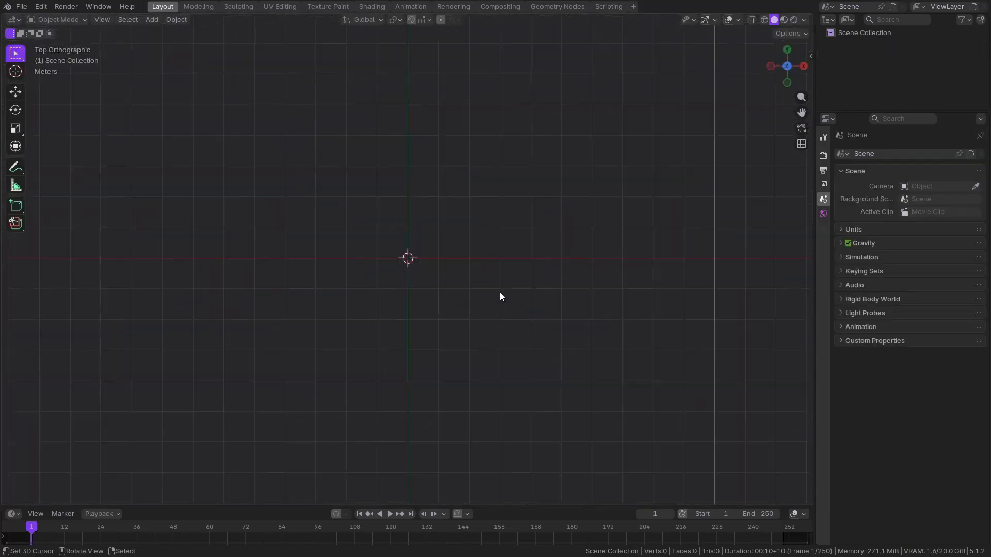
pyautogui.click(152, 19)
pyautogui.moveTo(188, 30)
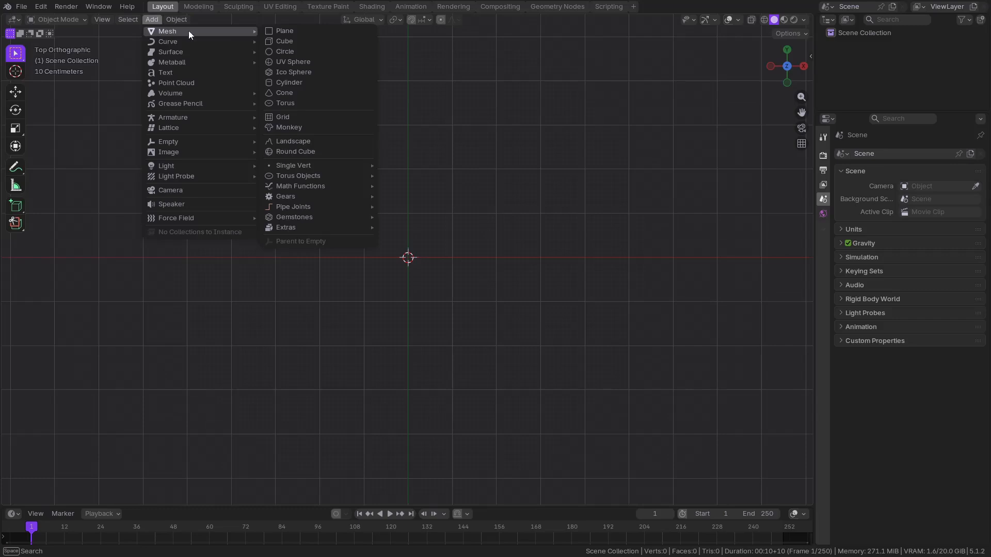
pyautogui.click(272, 33)
pyautogui.scroll(2, 505, 235)
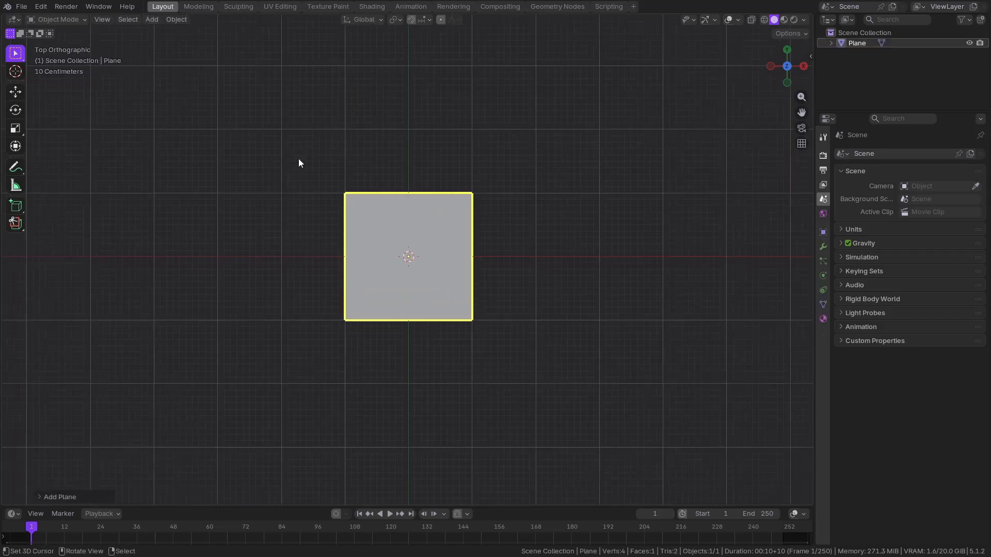
# Add a camera at the world origin and look through it.
pyautogui.click(152, 19)
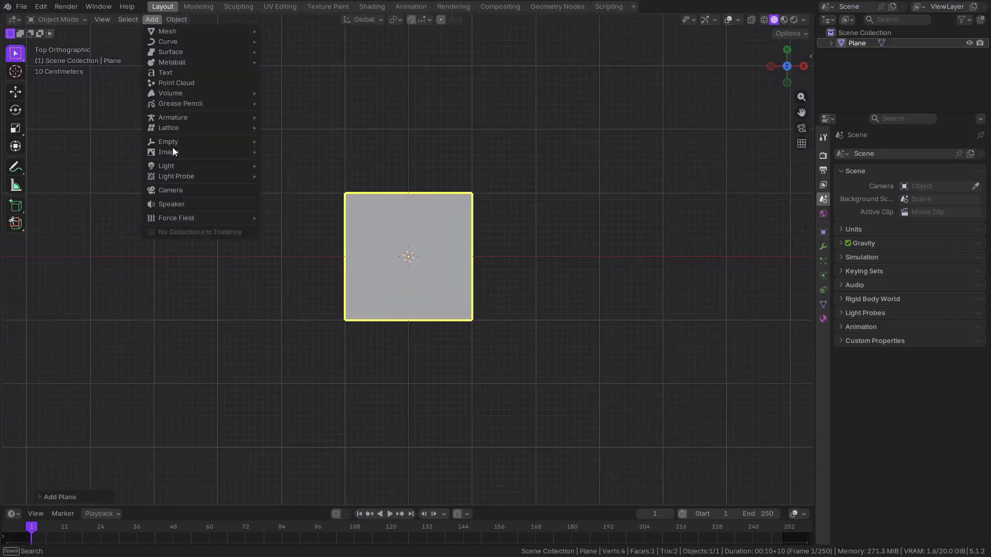
pyautogui.click(190, 189)
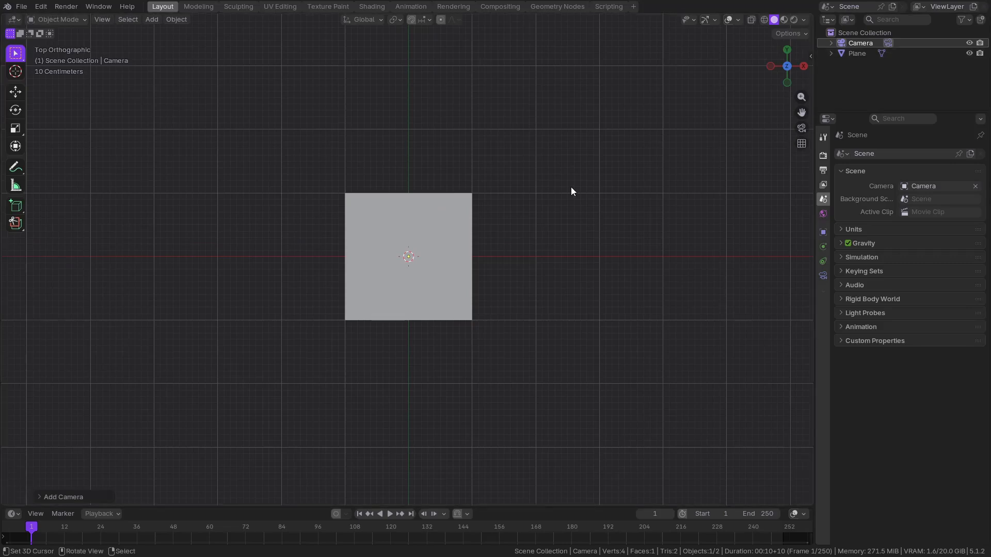
pyautogui.press('KP_0')
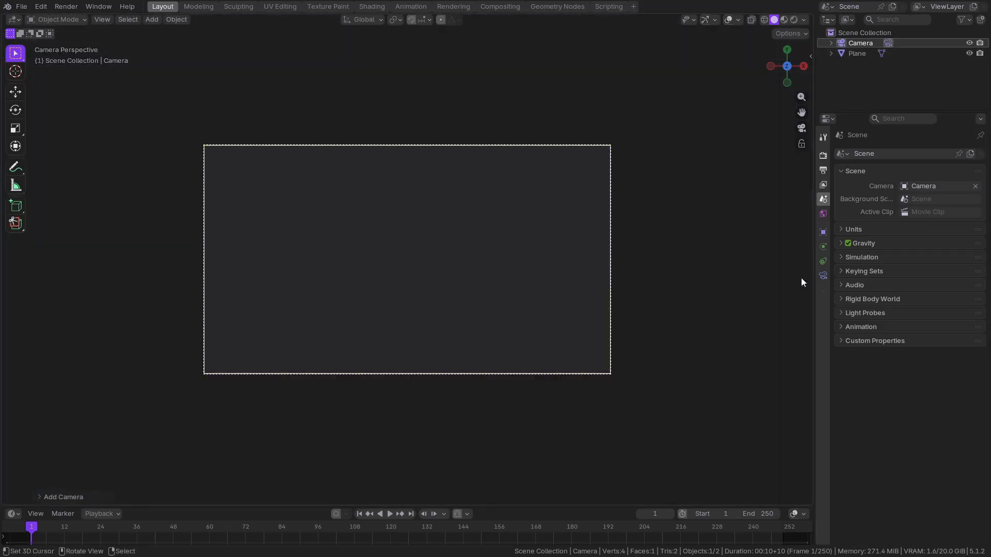
# Set the camera's lens type to Panoramic.
pyautogui.click(823, 275)
pyautogui.click(917, 186)
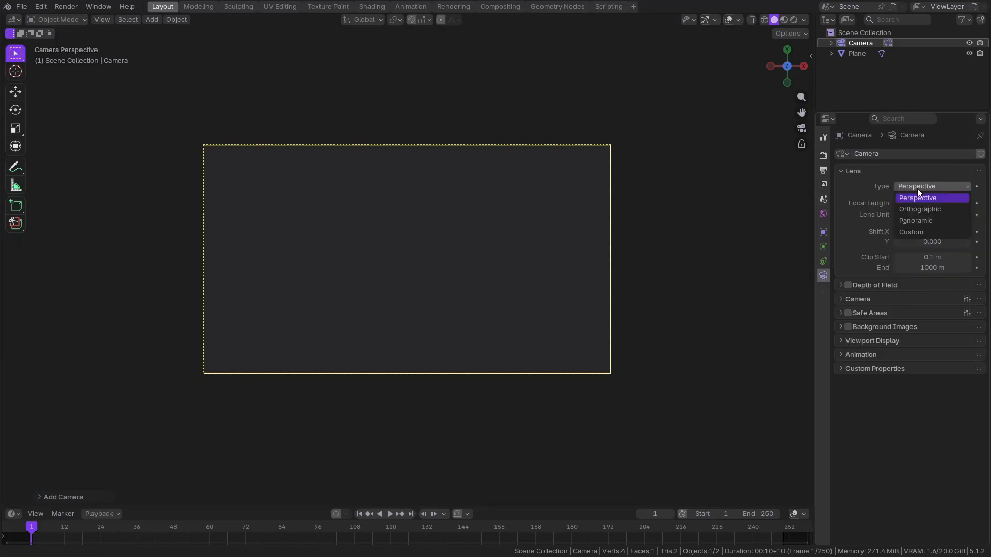
pyautogui.click(929, 220)
# Set the output resolution to 1024 px in both X and Y.
pyautogui.click(823, 155)
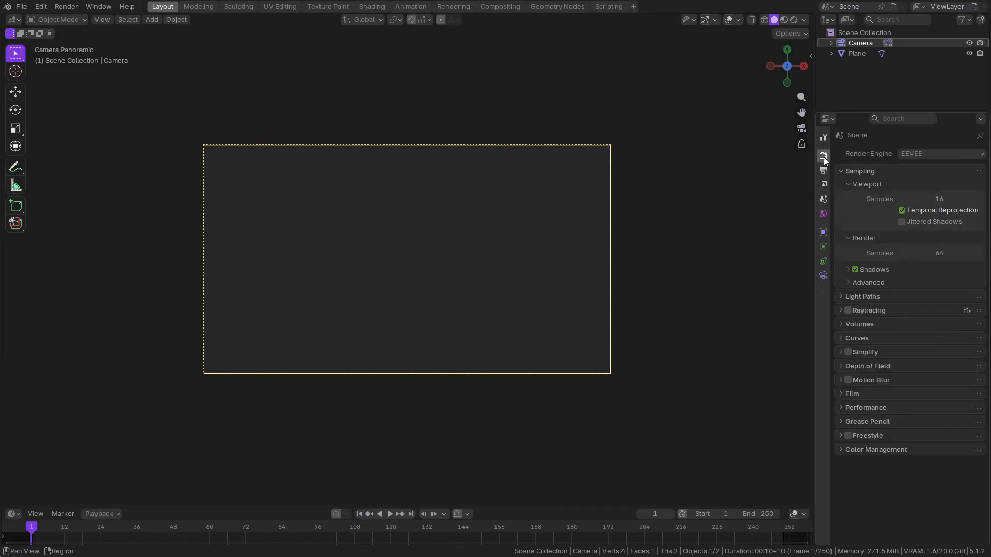
pyautogui.click(823, 170)
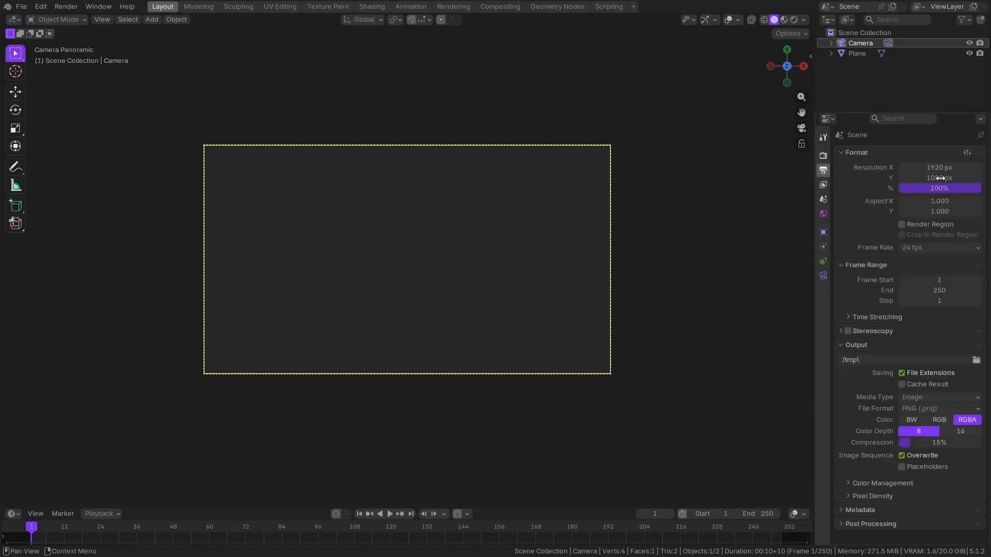
pyautogui.moveTo(940, 178); pyautogui.dragTo(940, 168)
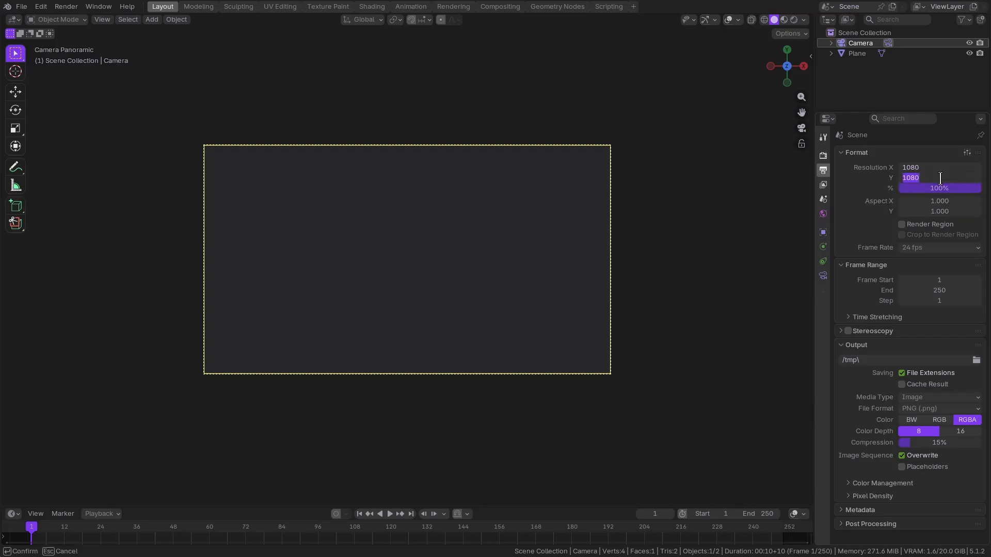
pyautogui.write('1024')
pyautogui.press('Return')
# Raise the camera along the global Z axis above the plane and look through it.
pyautogui.scroll(-4, 565, 195)
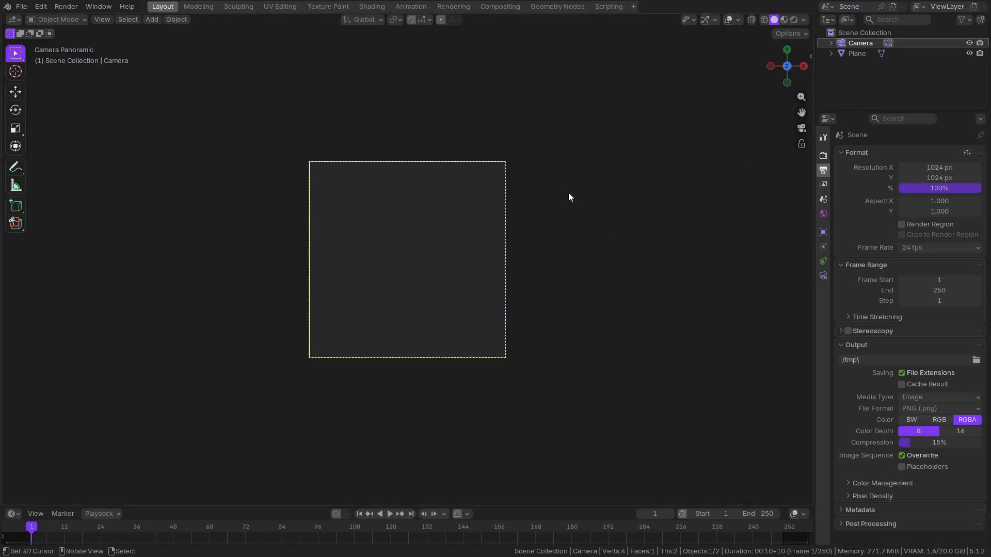
pyautogui.moveTo(568, 193); pyautogui.dragTo(502, 354, button='middle')
pyautogui.scroll(-6, 490, 210)
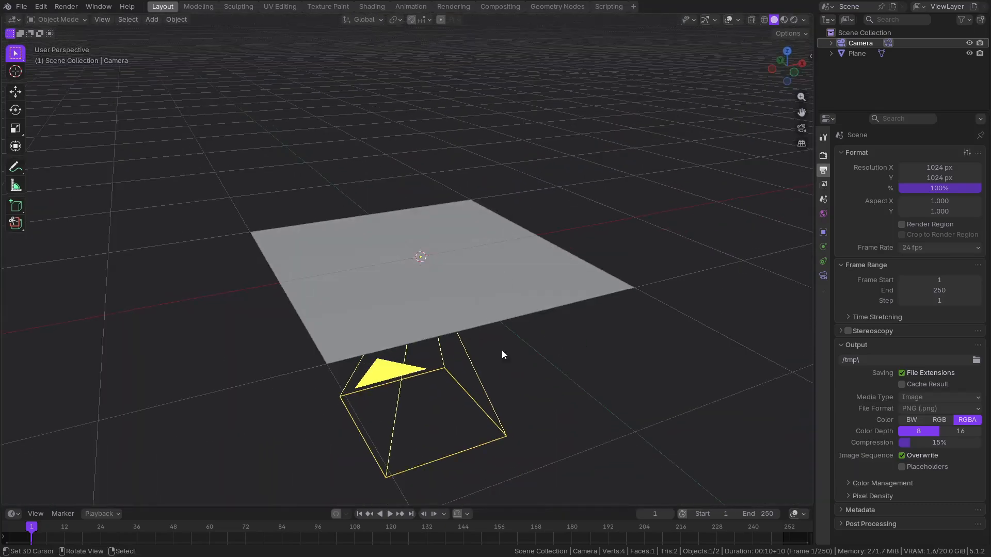
pyautogui.press('g')
pyautogui.press('z')
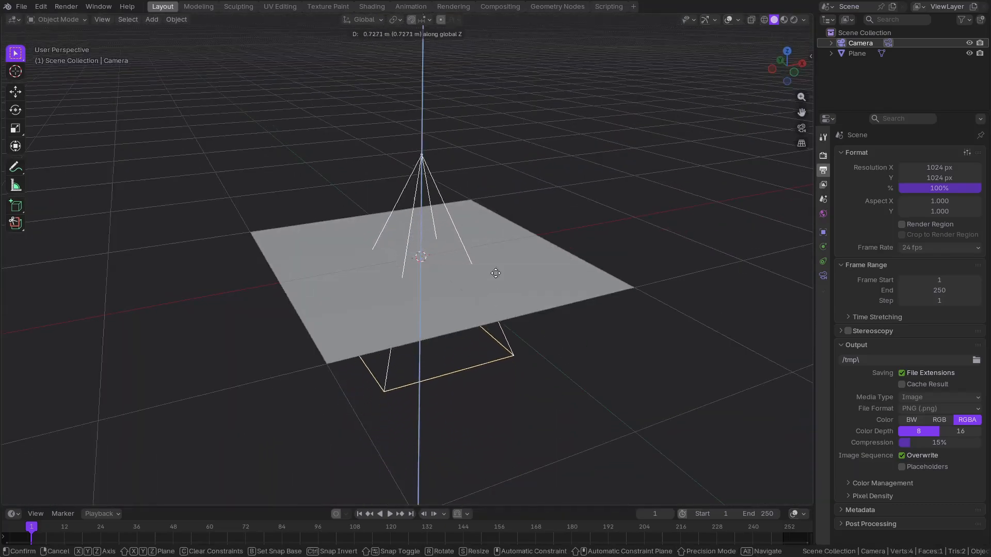
pyautogui.click(500, 95)
pyautogui.press('KP_0')
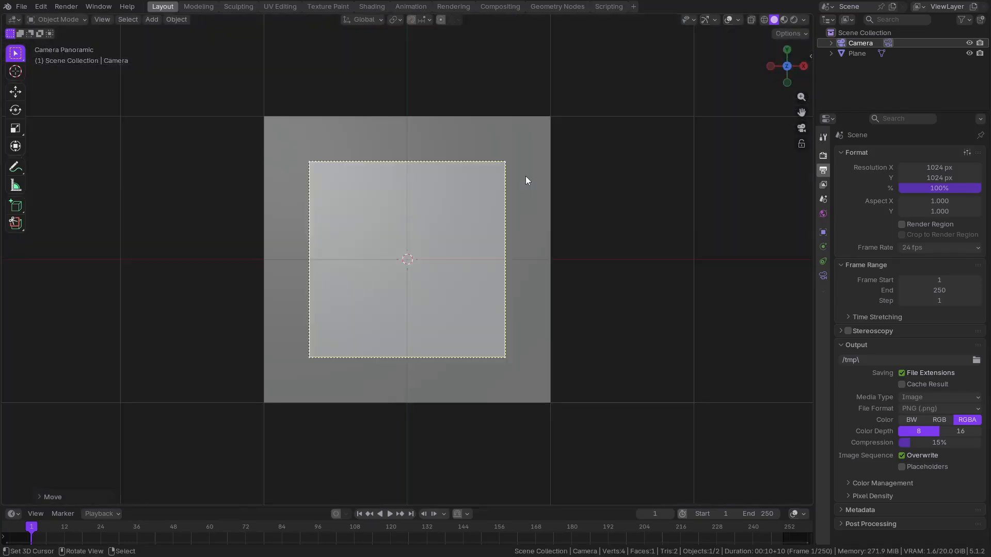
# Change the camera's lens type to Orthographic and set its orthographic scale to 2 so the plane fills the frame.
pyautogui.click(822, 275)
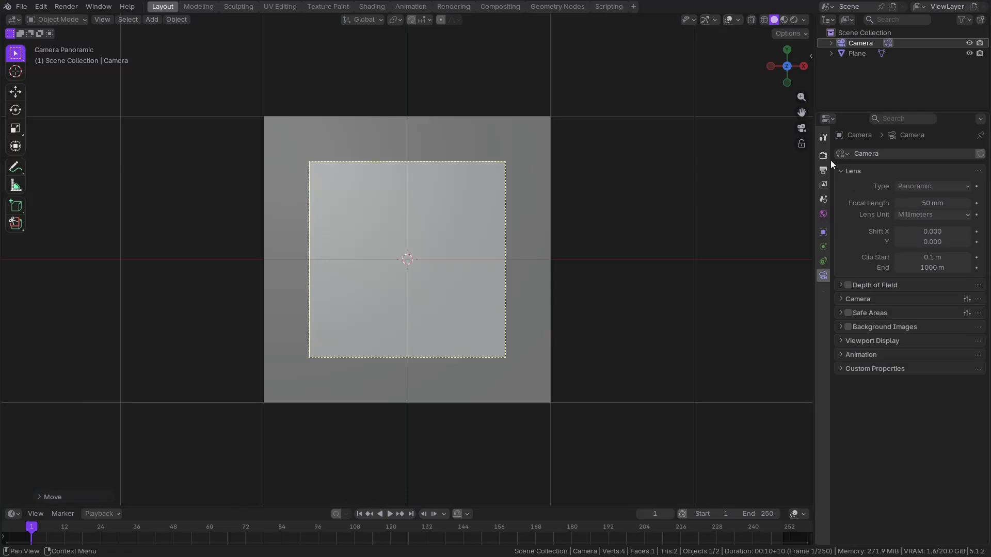
pyautogui.click(923, 187)
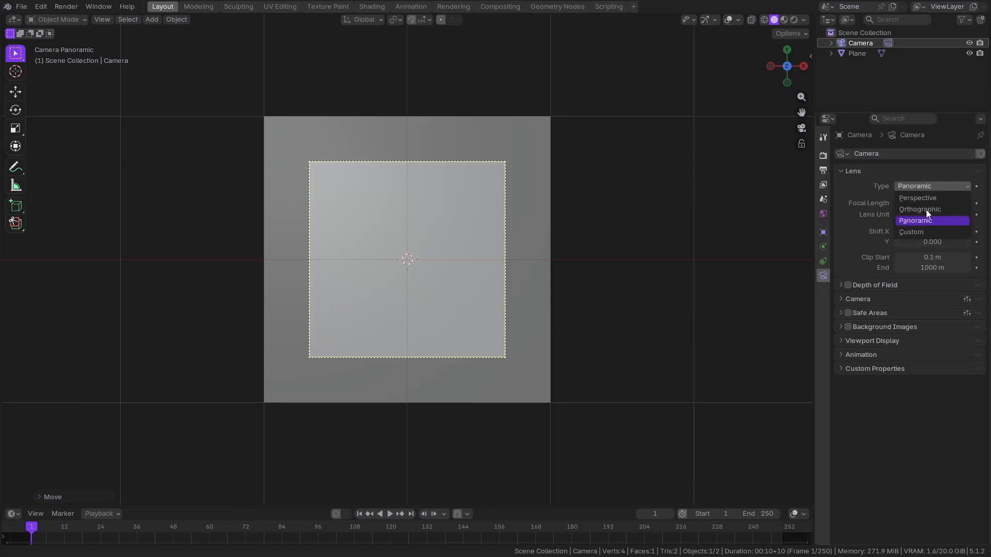
pyautogui.click(926, 210)
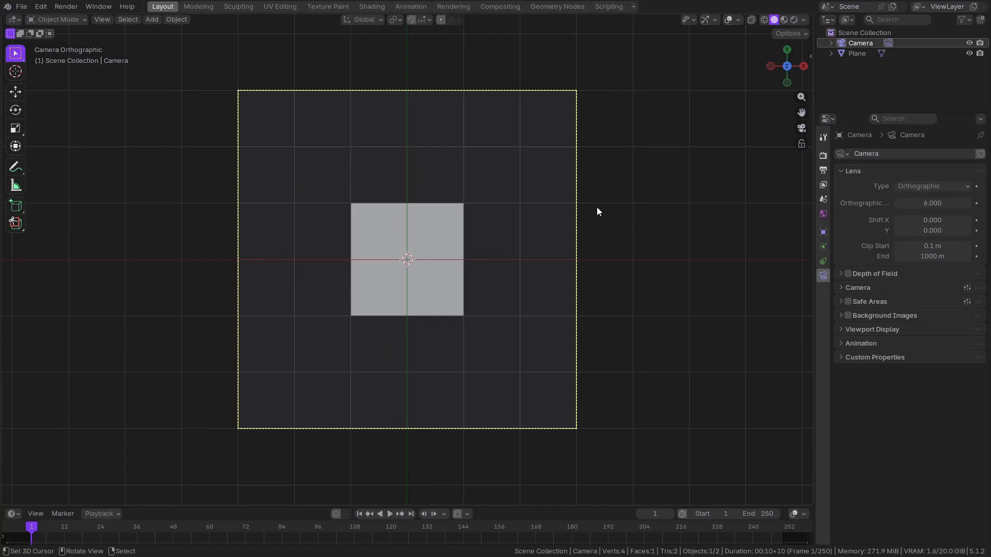
pyautogui.moveTo(933, 204); pyautogui.dragTo(848, 204)
pyautogui.click(932, 203)
pyautogui.write('2')
pyautogui.press('Return')
pyautogui.click(672, 244)
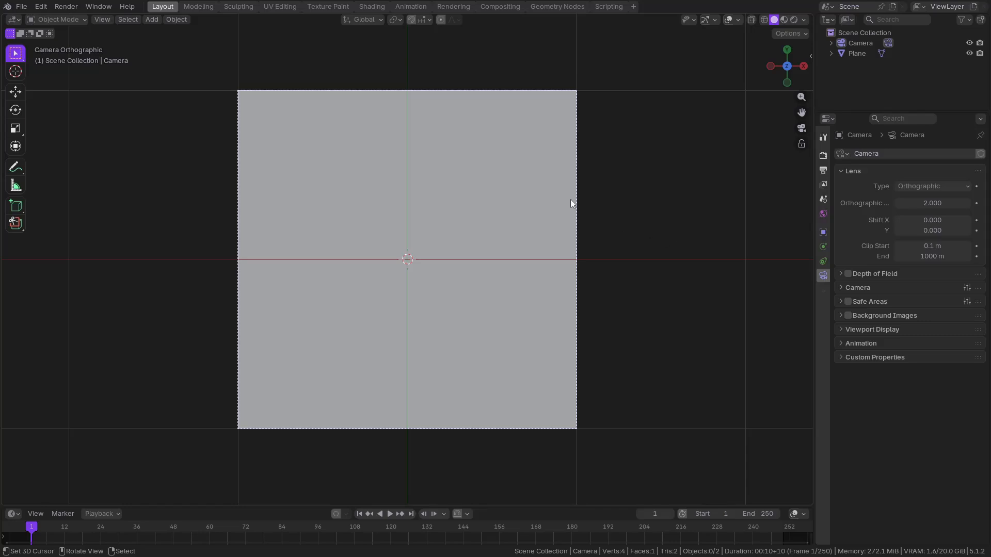
# Select the plane and enter Edit Mode on its mesh.
pyautogui.moveTo(571, 204); pyautogui.dragTo(518, 201, button='middle')
pyautogui.click(487, 237)
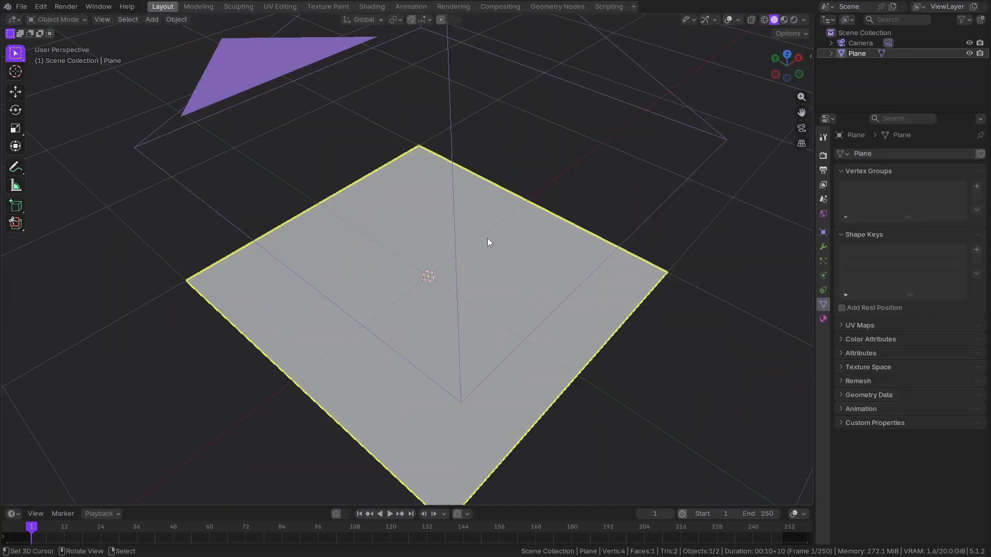
pyautogui.hotkey('ctrl', 'Tab')
pyautogui.click(593, 238)
pyautogui.moveTo(592, 243); pyautogui.dragTo(417, 267, button='middle')
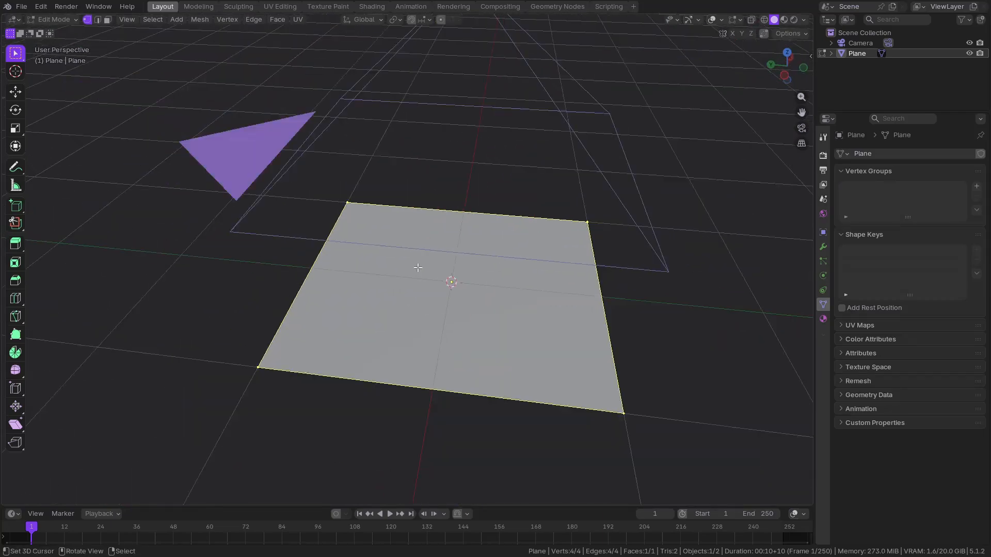
pyautogui.scroll(2, 409, 271)
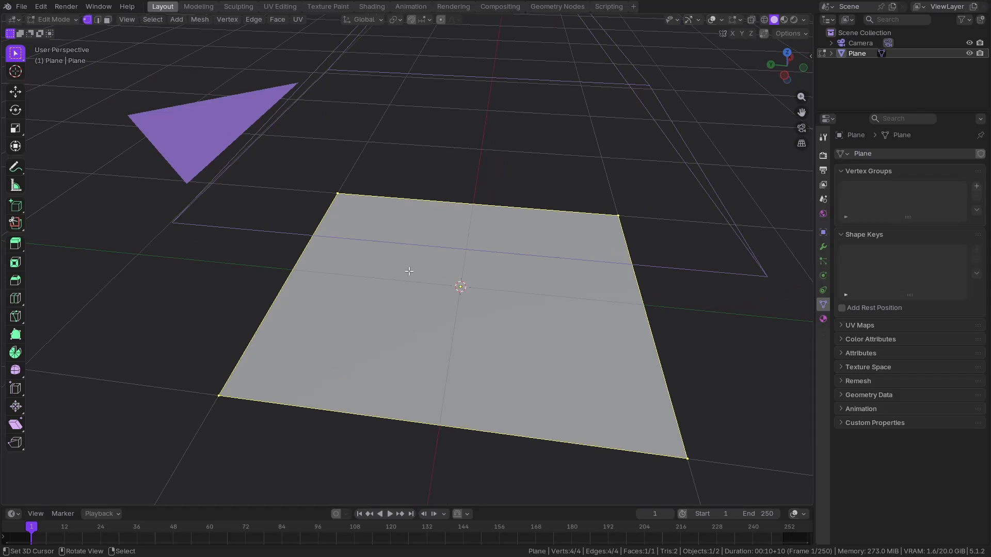
# Divide the plane into seven equal strips parallel to the X axis with six evenly spaced, unslid loop cuts.
pyautogui.moveTo(407, 271)
pyautogui.mouseDown(button='middle')
pyautogui.moveTo(400, 256)
pyautogui.moveTo(428, 256)
pyautogui.moveTo(402, 266)
pyautogui.mouseUp(button='middle')
pyautogui.hotkey('ctrl', 'r')
pyautogui.scroll(5, 418, 229)
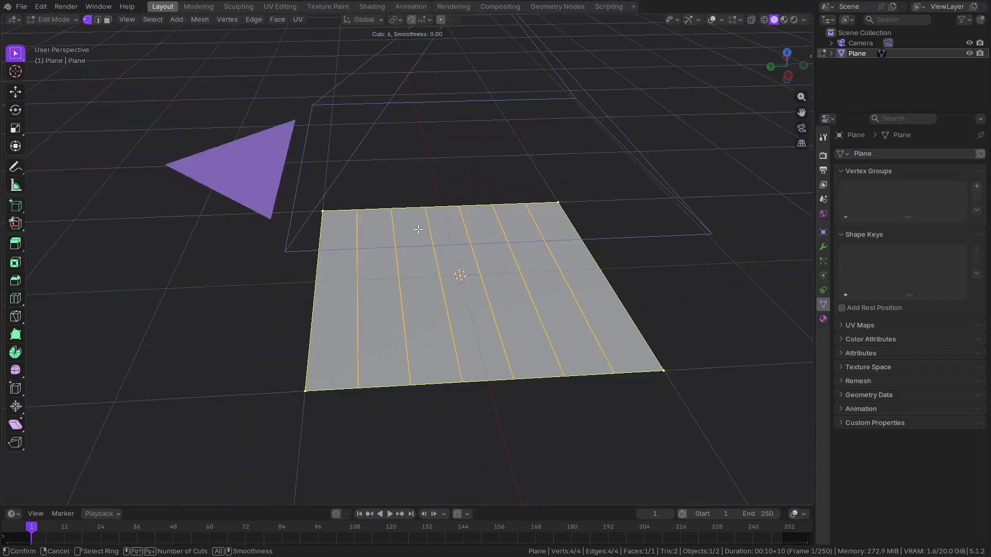
pyautogui.click(418, 229)
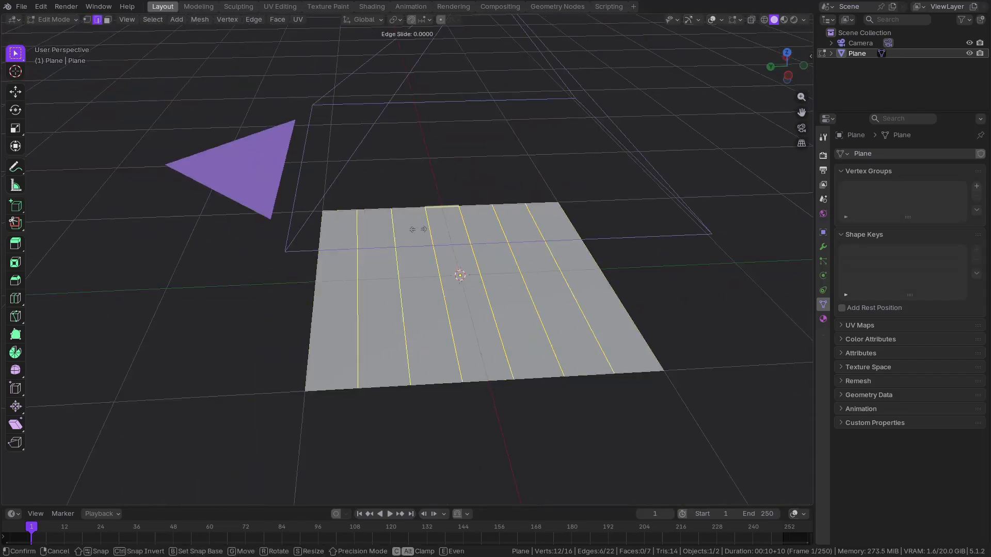
pyautogui.rightClick(418, 229)
pyautogui.scroll(4, 418, 229)
pyautogui.scroll(-5, 418, 229)
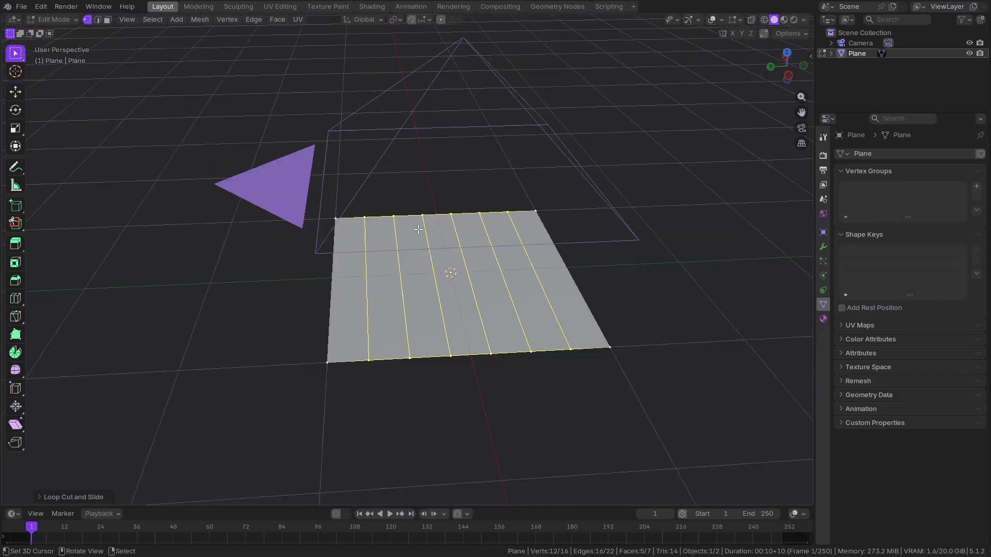
# Add two loop cuts inside the second strip from the plane's +Y edge and scale them apart along Y to near the strip's borders.
pyautogui.press('KP_7')
pyautogui.scroll(2, 413, 227)
pyautogui.press('3')
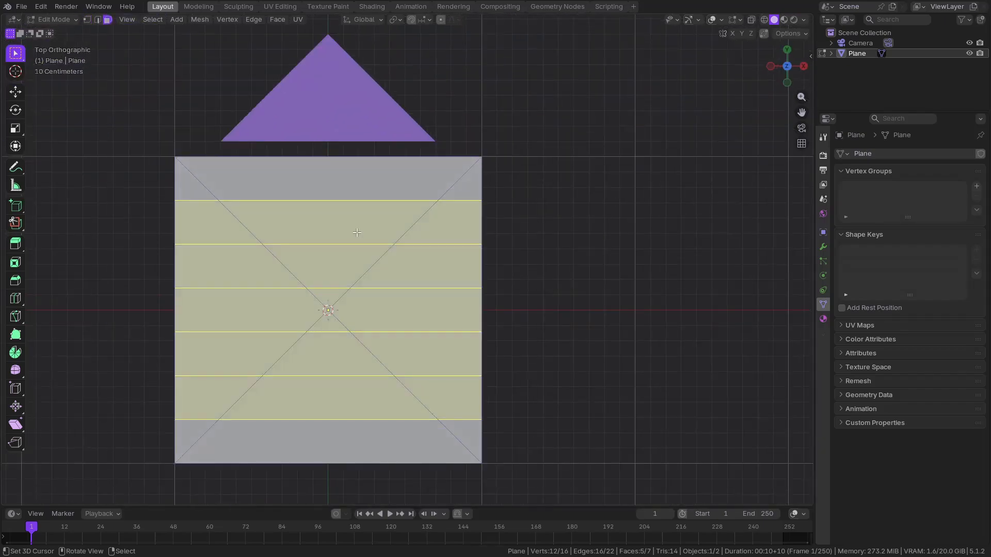
pyautogui.click(358, 233)
pyautogui.keyDown('shift'); pyautogui.moveTo(358, 233); pyautogui.dragTo(579, 142, button='middle'); pyautogui.keyUp('shift')
pyautogui.scroll(1, 445, 204)
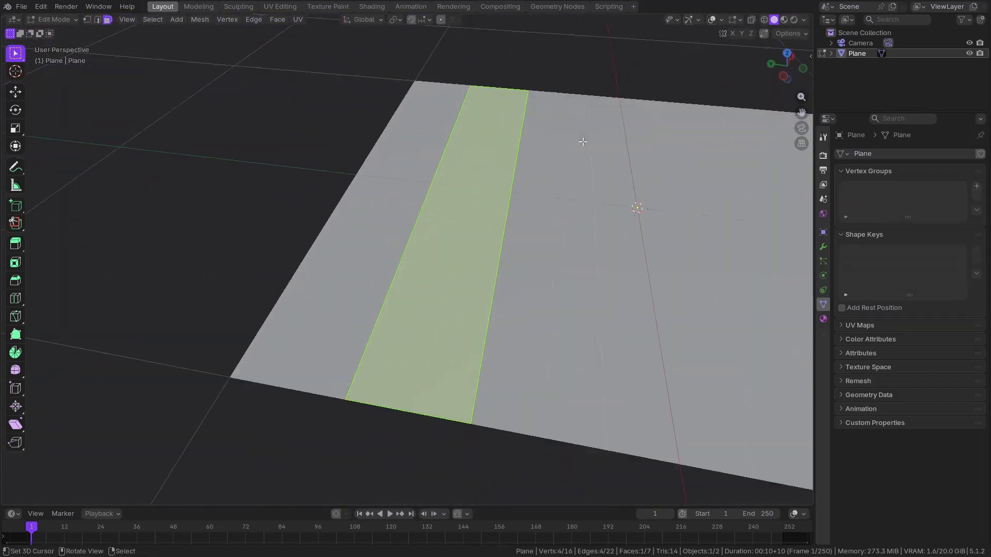
pyautogui.scroll(-2, 624, 154)
pyautogui.moveTo(638, 152); pyautogui.dragTo(560, 174, button='middle')
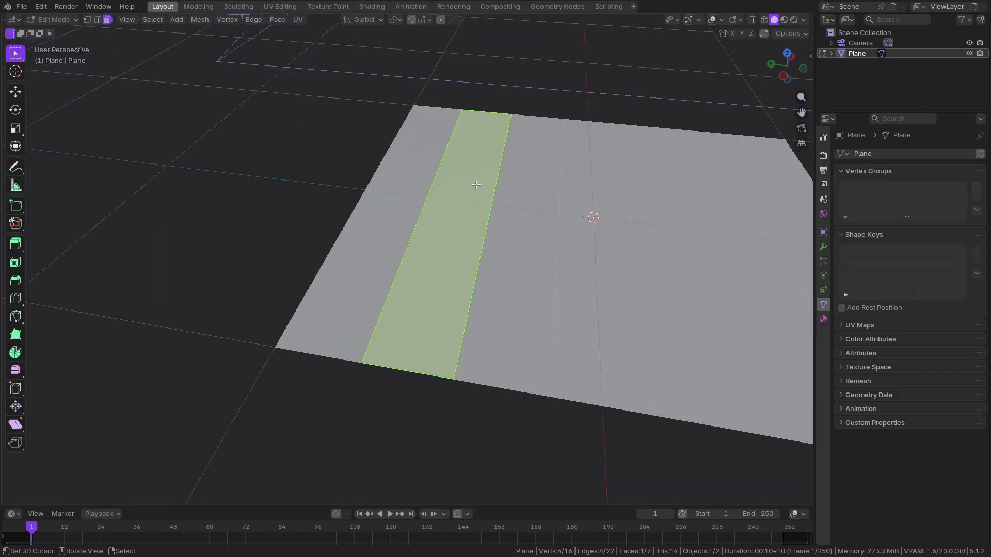
pyautogui.hotkey('ctrl', 'r')
pyautogui.click(483, 121)
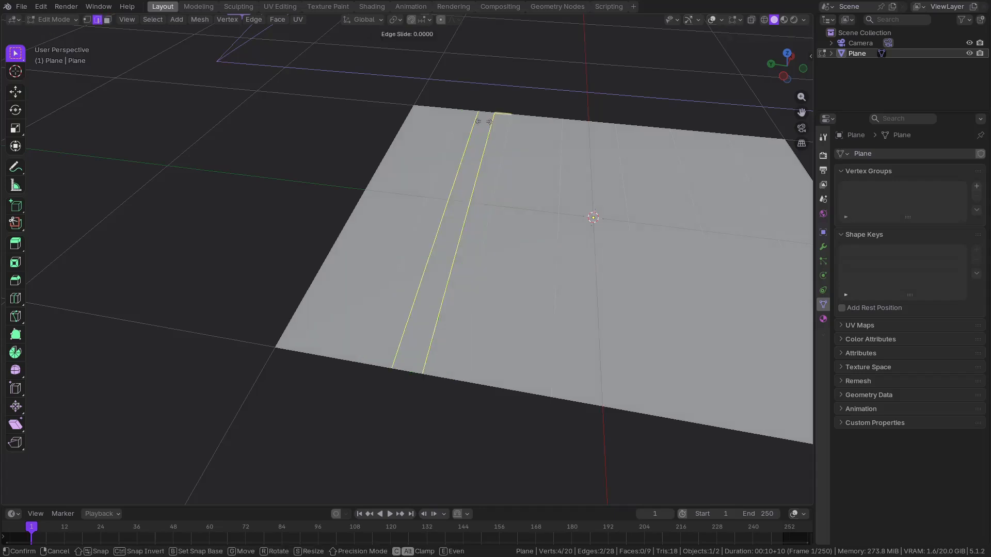
pyautogui.click(483, 122)
pyautogui.press('s')
pyautogui.press('y')
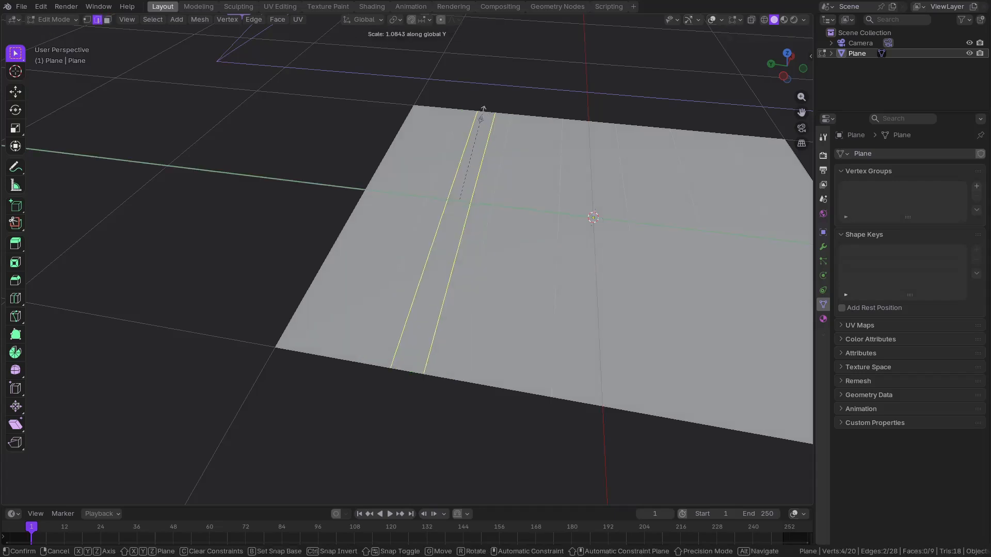
pyautogui.click(365, 31)
# Select the wide centre face between the two spread loops and raise it slightly along global Z.
pyautogui.press('3')
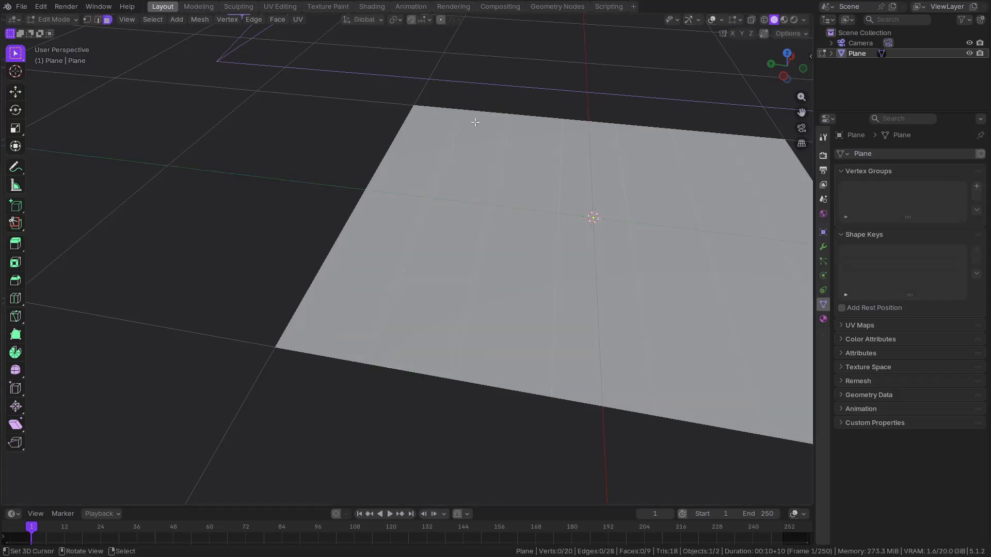
pyautogui.click(475, 123)
pyautogui.press('g')
pyautogui.press('z')
pyautogui.click(479, 119)
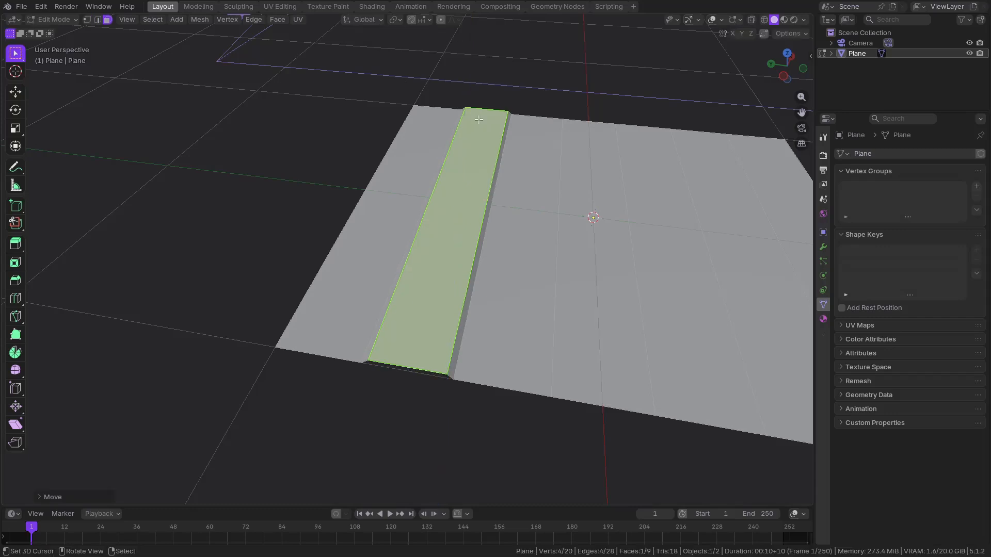
# Return to Object Mode and set the viewport lighting to a dark MatCap to inspect the raised band.
pyautogui.hotkey('ctrl', 'Tab')
pyautogui.click(398, 170)
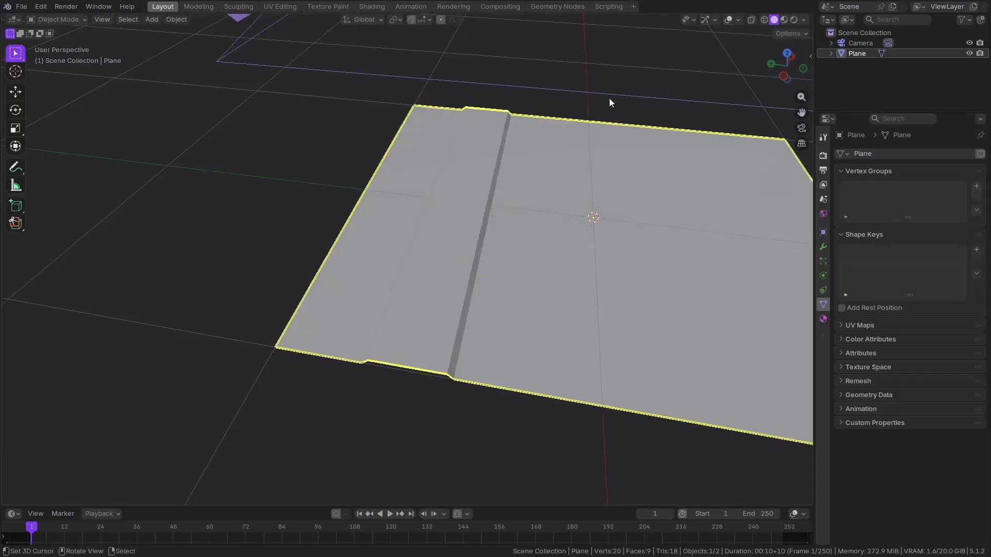
pyautogui.click(803, 20)
pyautogui.click(801, 71)
pyautogui.click(800, 95)
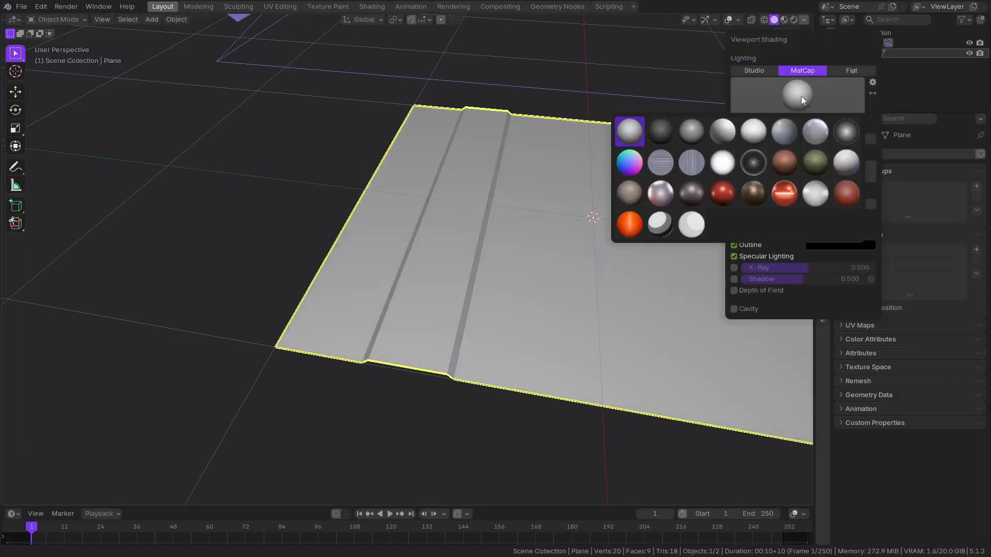
pyautogui.click(673, 130)
pyautogui.moveTo(355, 156)
pyautogui.mouseDown(button='middle')
pyautogui.moveTo(323, 234)
pyautogui.moveTo(303, 206)
pyautogui.moveTo(259, 203)
pyautogui.mouseUp(button='middle')
pyautogui.scroll(5, 320, 222)
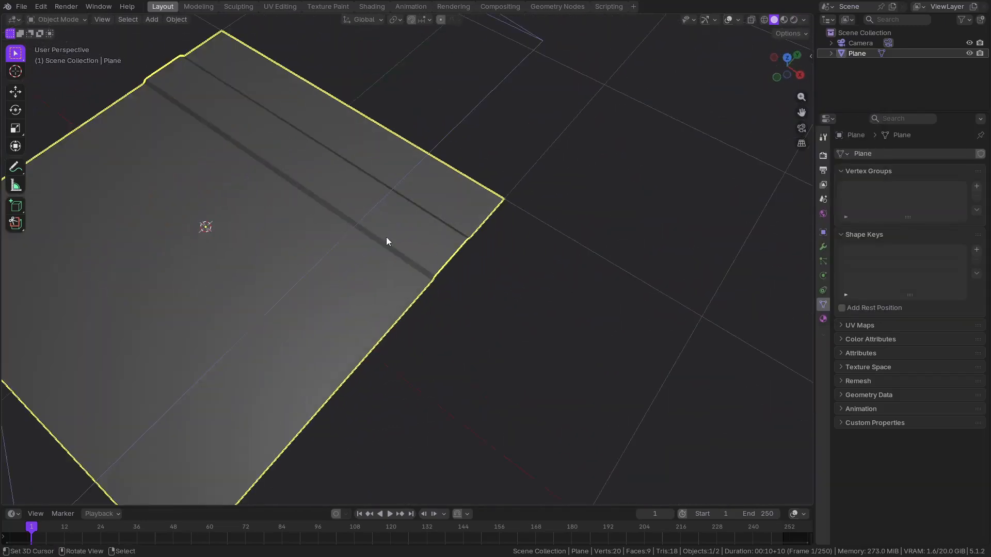
pyautogui.moveTo(393, 247); pyautogui.dragTo(459, 195, button='middle')
# Enter Edit Mode on the plane and select the second strip from its -Y edge.
pyautogui.hotkey('ctrl', 'Tab')
pyautogui.click(539, 193)
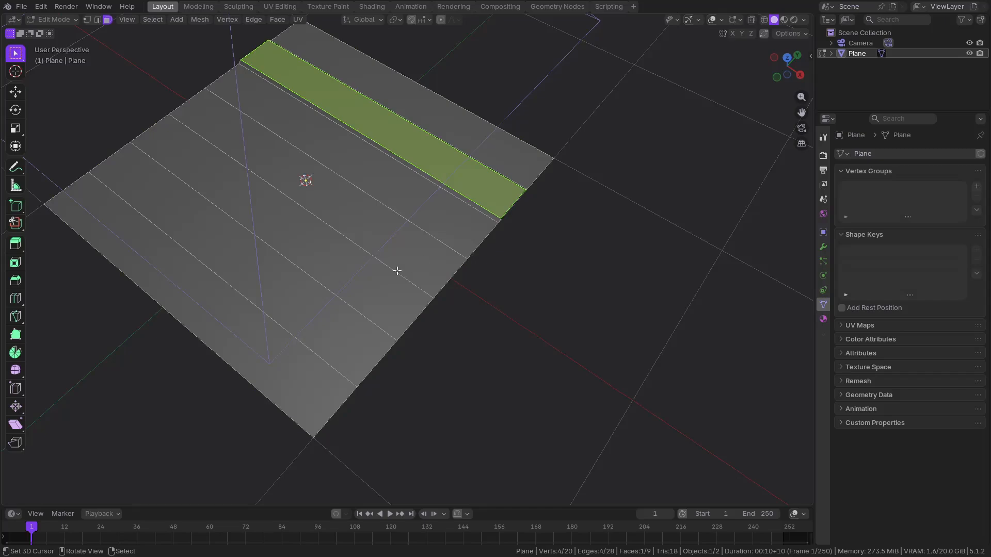
pyautogui.moveTo(396, 270); pyautogui.dragTo(595, 185, button='middle')
pyautogui.scroll(1, 376, 239)
pyautogui.click(376, 238)
pyautogui.hotkey('ctrl', 'r')
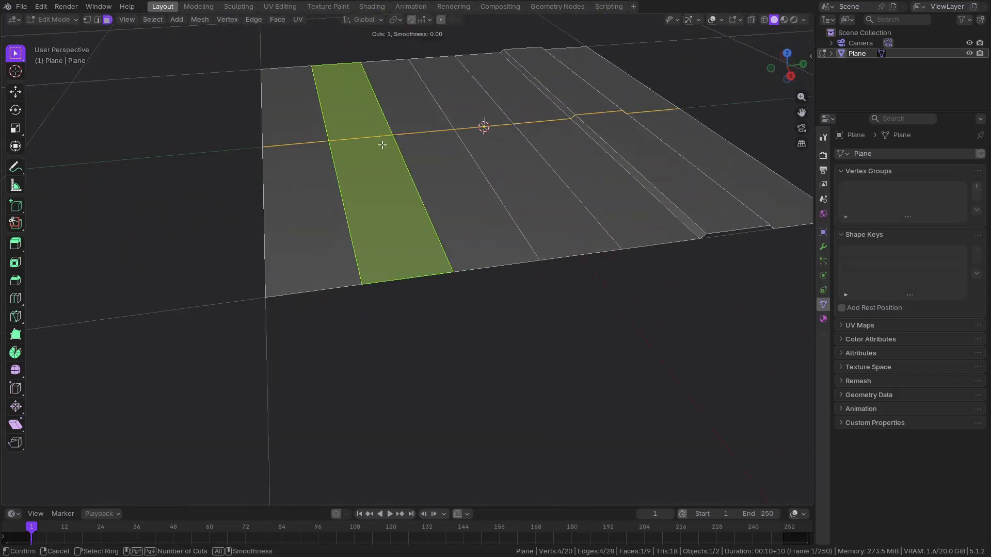
pyautogui.scroll(1, 336, 67)
pyautogui.click(333, 62)
pyautogui.rightClick(333, 61)
pyautogui.press('s')
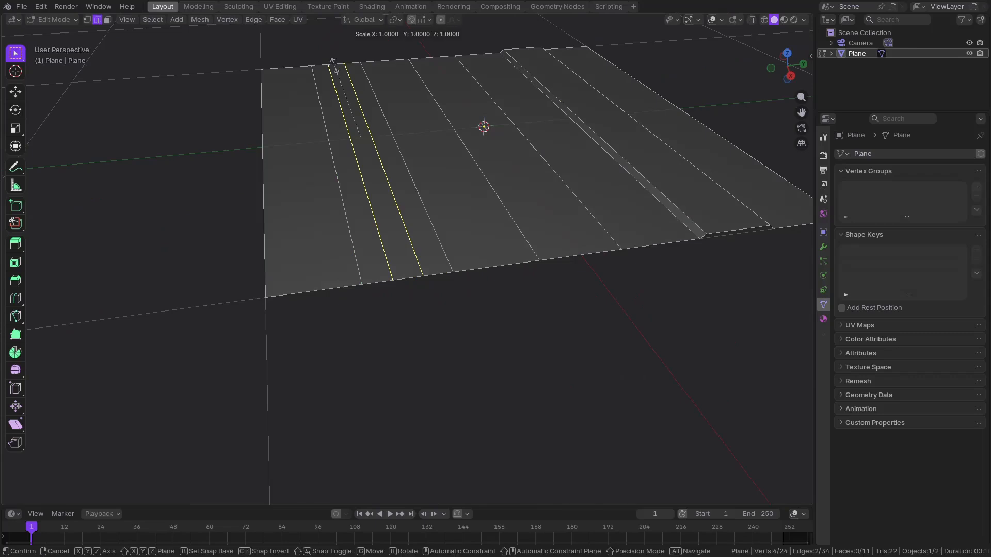
pyautogui.press('Escape')
pyautogui.hotkey('ctrl', 'z')
pyautogui.hotkey('ctrl', 'r')
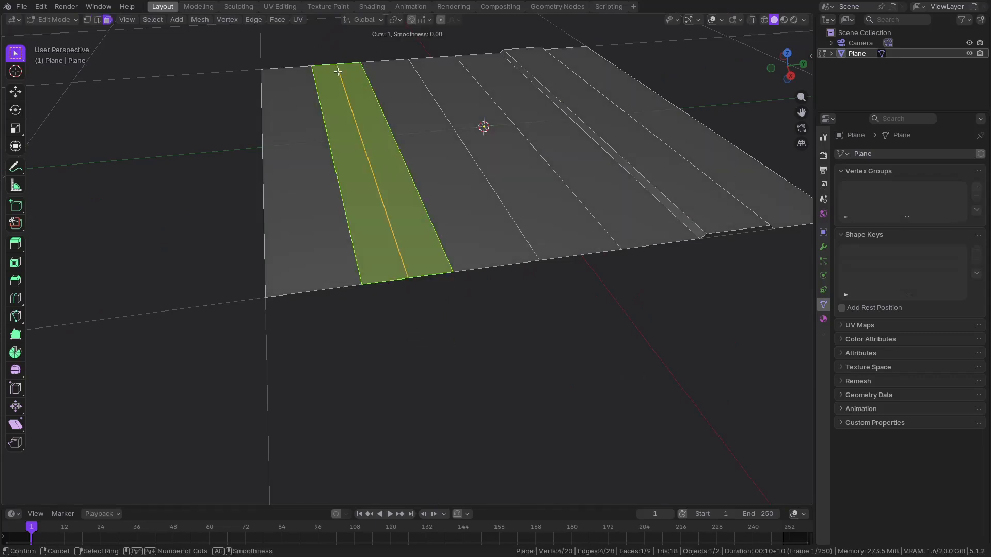
pyautogui.click(338, 71)
pyautogui.rightClick(338, 71)
pyautogui.hotkey('ctrl', 'z')
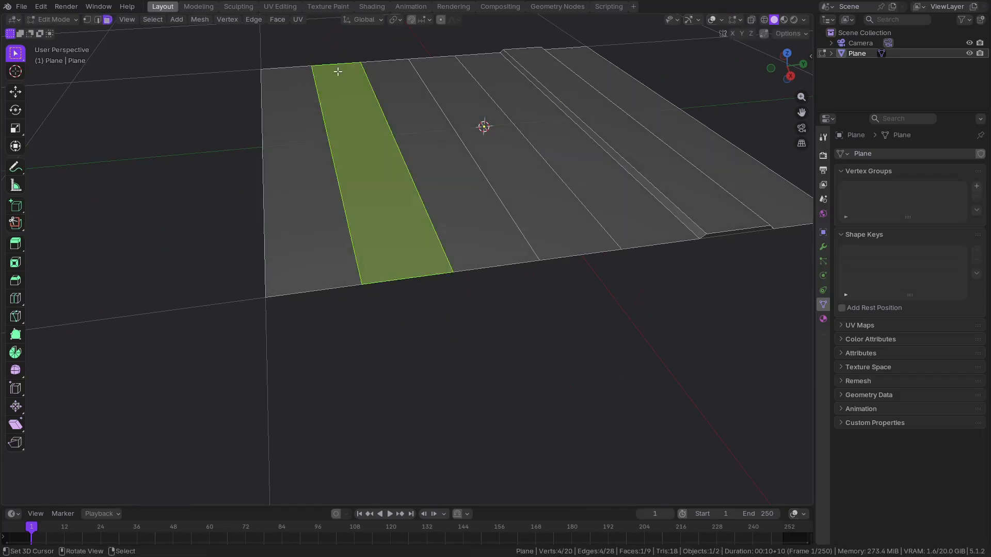
# Add two loop cuts inside the selected strip near the -Y edge and scale them apart along Y towards its borders.
pyautogui.hotkey('ctrl', 'r')
pyautogui.scroll(1, 338, 71)
pyautogui.click(338, 68)
pyautogui.rightClick(338, 68)
pyautogui.press('s')
pyautogui.press('y')
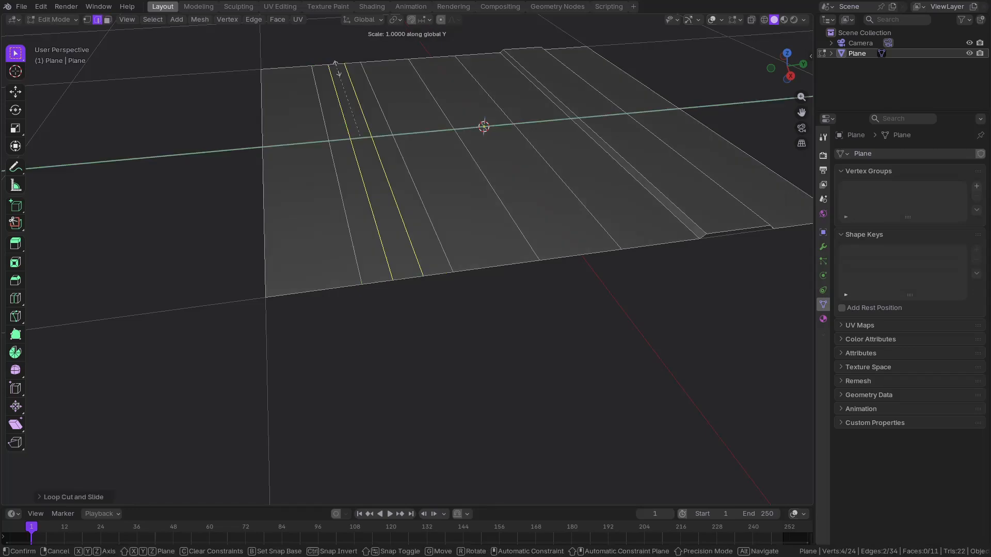
pyautogui.rightClick(516, 70)
# Select the wide centre face between the new loops and lower it about 0.02 m along global Z.
pyautogui.press('3')
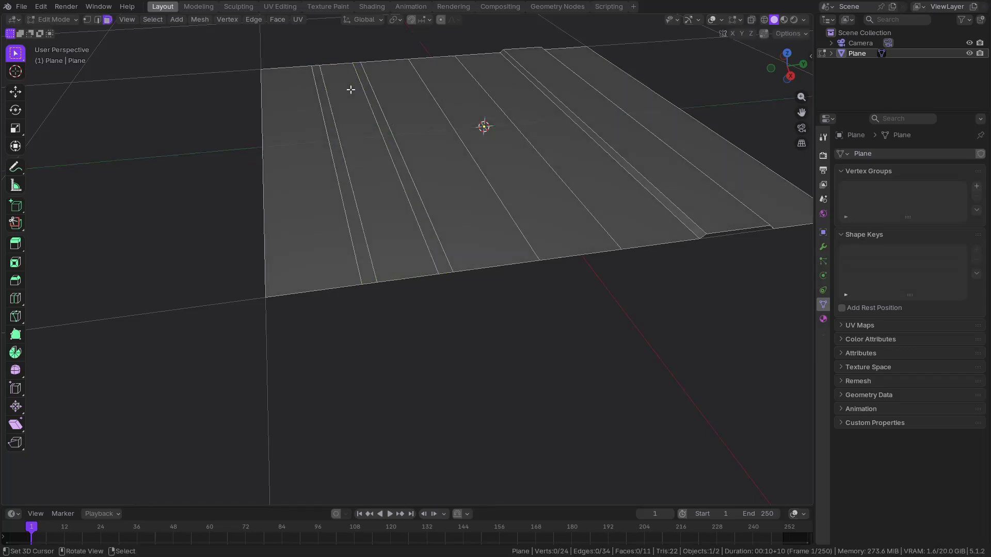
pyautogui.click(351, 89)
pyautogui.press('g')
pyautogui.press('z')
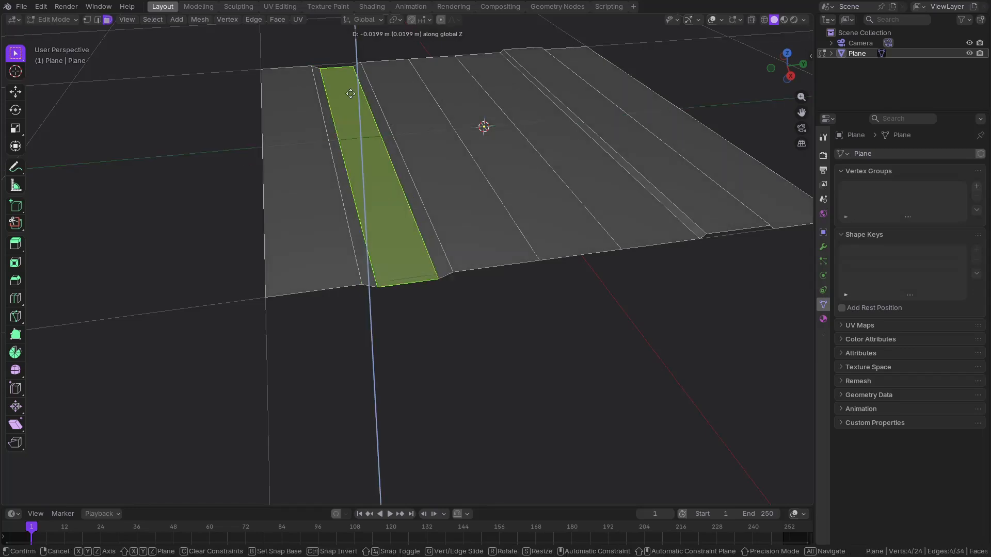
pyautogui.click(351, 94)
pyautogui.moveTo(350, 93); pyautogui.dragTo(468, 157, button='middle')
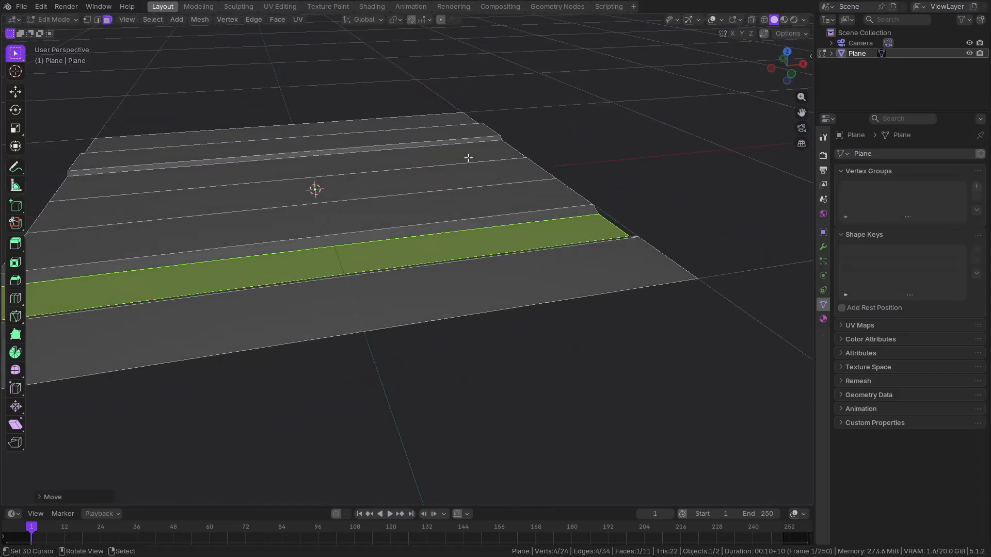
pyautogui.press('KP_7')
pyautogui.scroll(-2, 358, 162)
pyautogui.hotkey('ctrl', 't')
pyautogui.scroll(1, 342, 138)
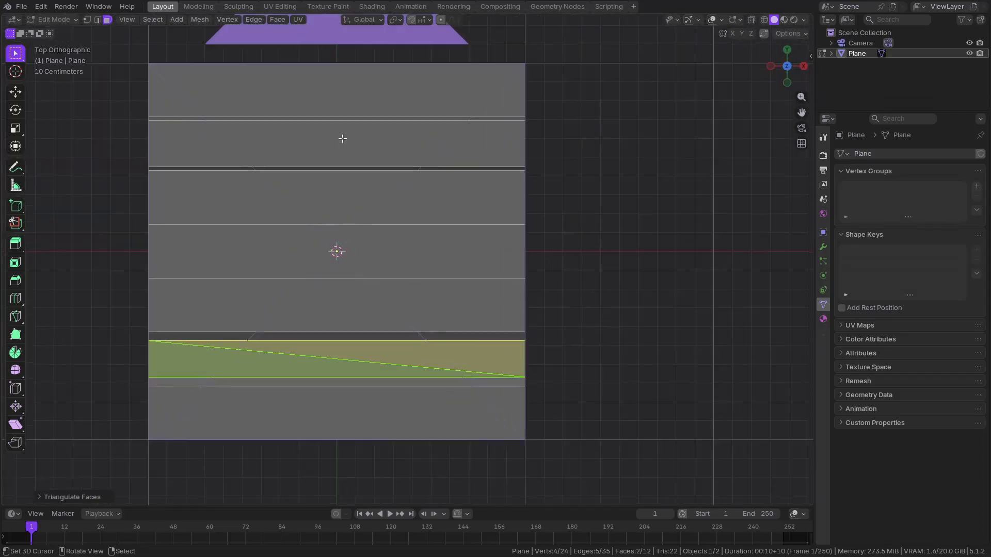
pyautogui.hotkey('ctrl', 'z')
# Try dividing all strips crosswise with 12 evenly spaced loop cuts parallel to Y and undo them.
pyautogui.hotkey('ctrl', 'r')
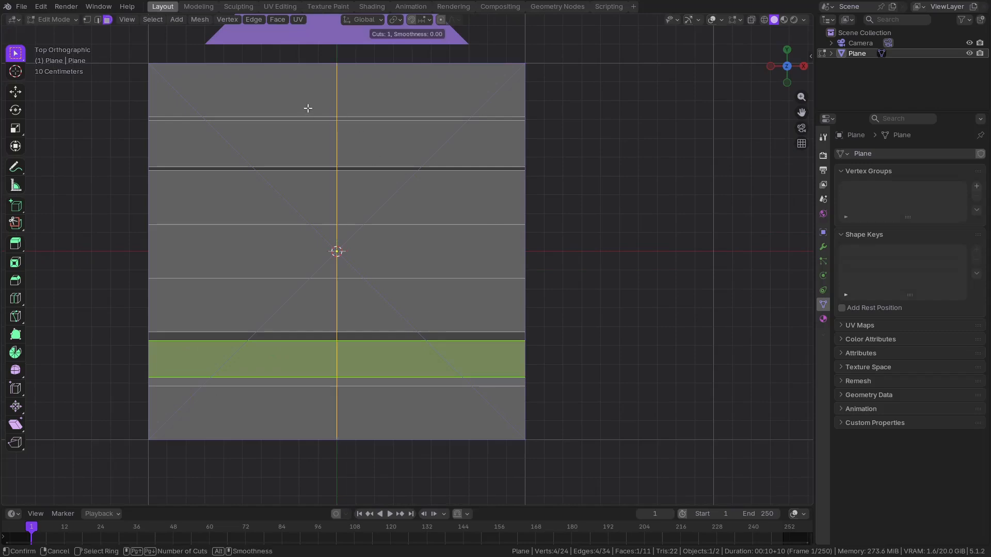
pyautogui.scroll(11, 318, 111)
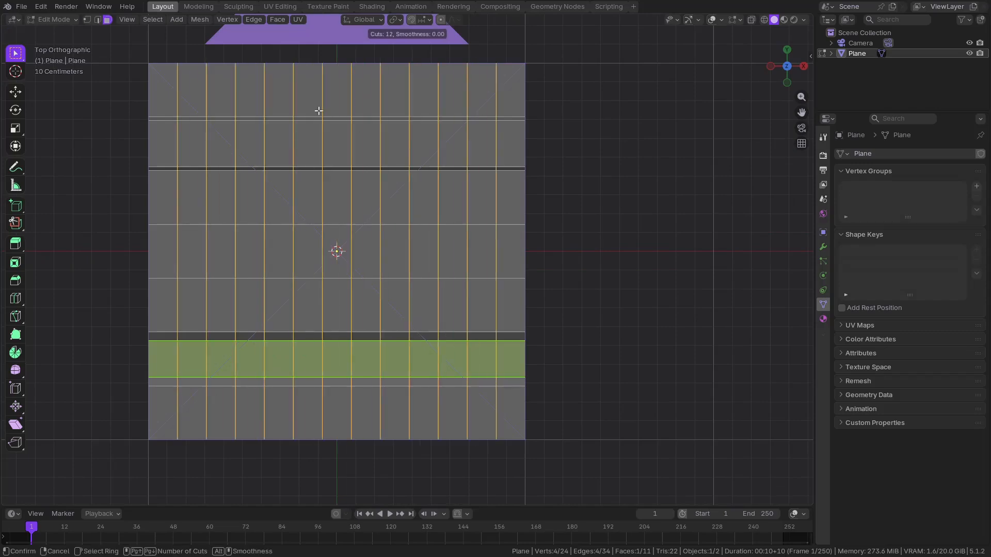
pyautogui.click(318, 110)
pyautogui.rightClick(318, 110)
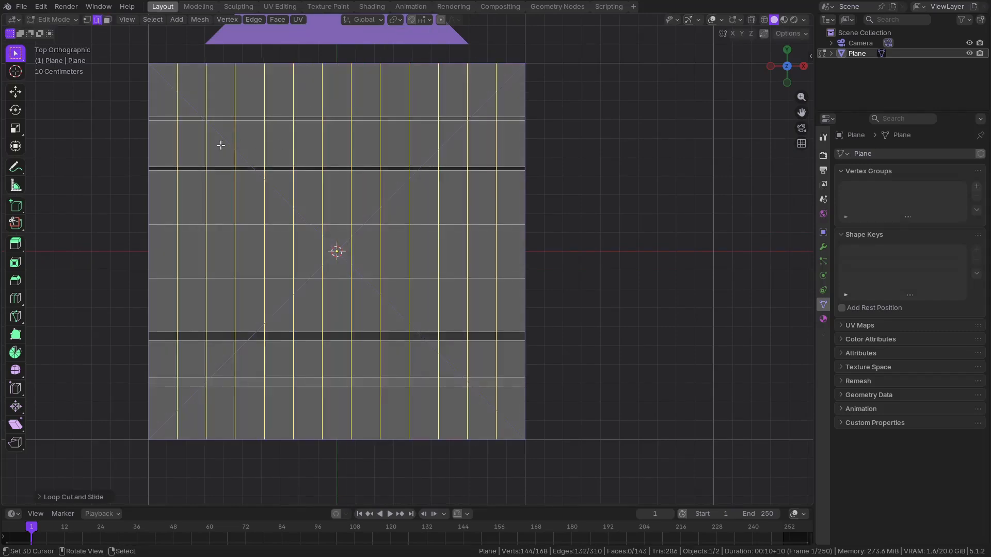
pyautogui.hotkey('ctrl', 'z')
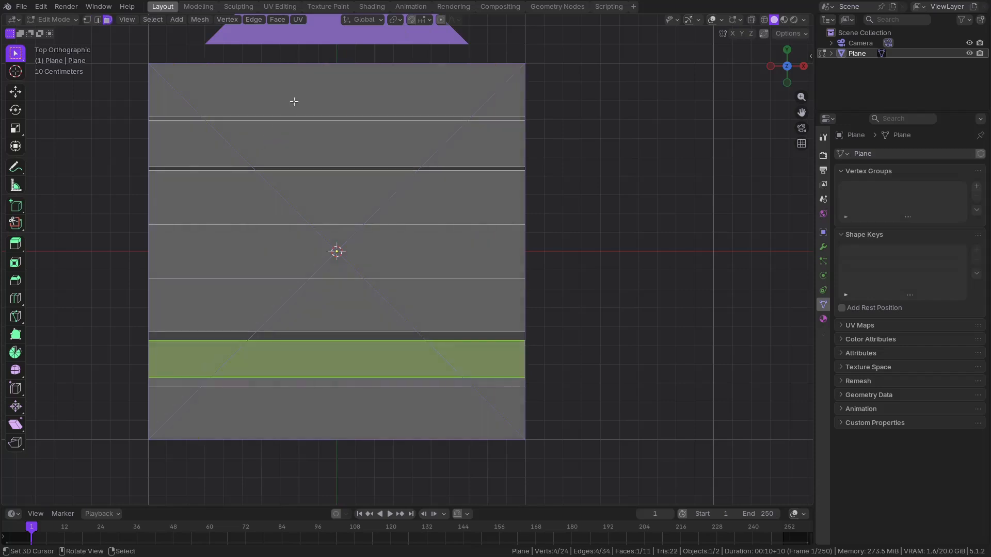
# Divide all strips crosswise with 14 evenly spaced loop cuts parallel to the Y axis.
pyautogui.hotkey('ctrl', 'r')
pyautogui.scroll(12, 302, 78)
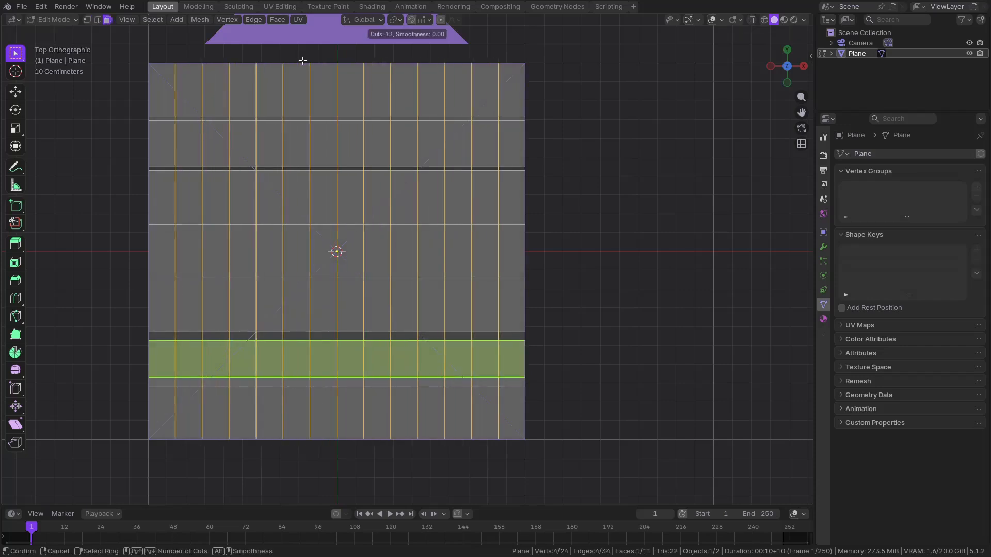
pyautogui.scroll(1, 303, 61)
pyautogui.click(302, 61)
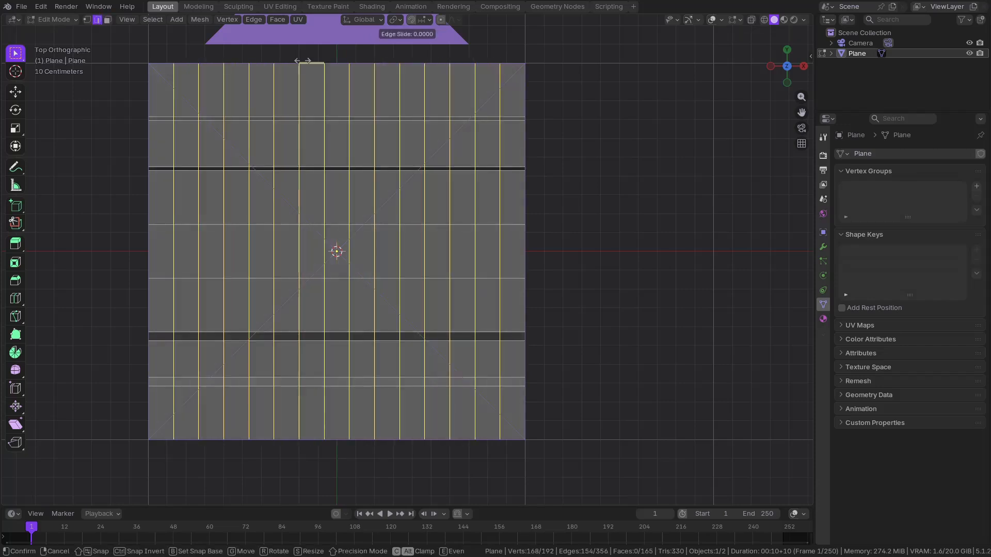
pyautogui.click(303, 61)
# Select every other face along the raised band, starting with the second face from the -X edge.
pyautogui.hotkey('alt', 'a')
pyautogui.press('3')
pyautogui.click(184, 148)
pyautogui.keyDown('shift'); pyautogui.click(235, 151); pyautogui.keyUp('shift')
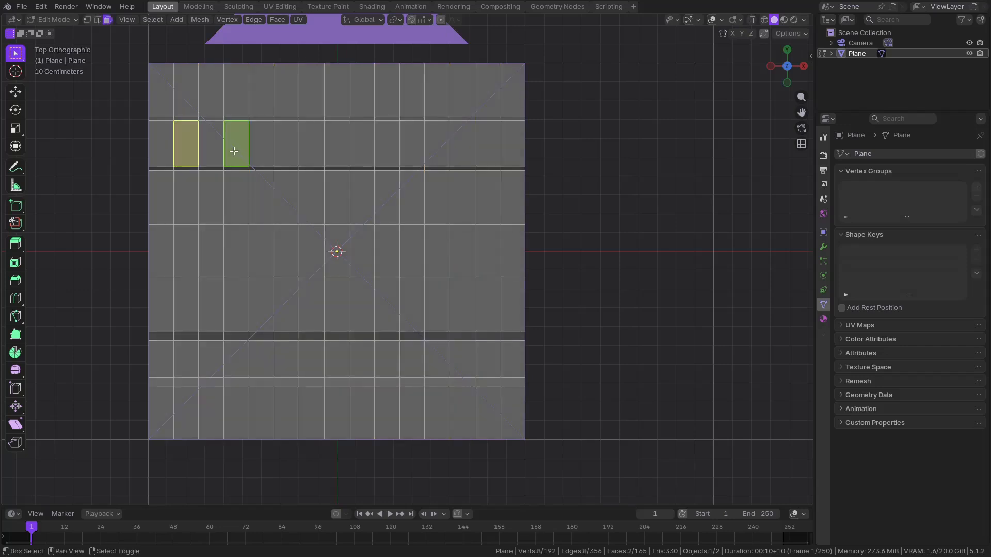
pyautogui.keyDown('shift'); pyautogui.click(289, 143); pyautogui.keyUp('shift')
pyautogui.keyDown('shift'); pyautogui.click(330, 142); pyautogui.keyUp('shift')
pyautogui.keyDown('shift'); pyautogui.click(385, 144); pyautogui.keyUp('shift')
pyautogui.keyDown('shift'); pyautogui.click(438, 139); pyautogui.keyUp('shift')
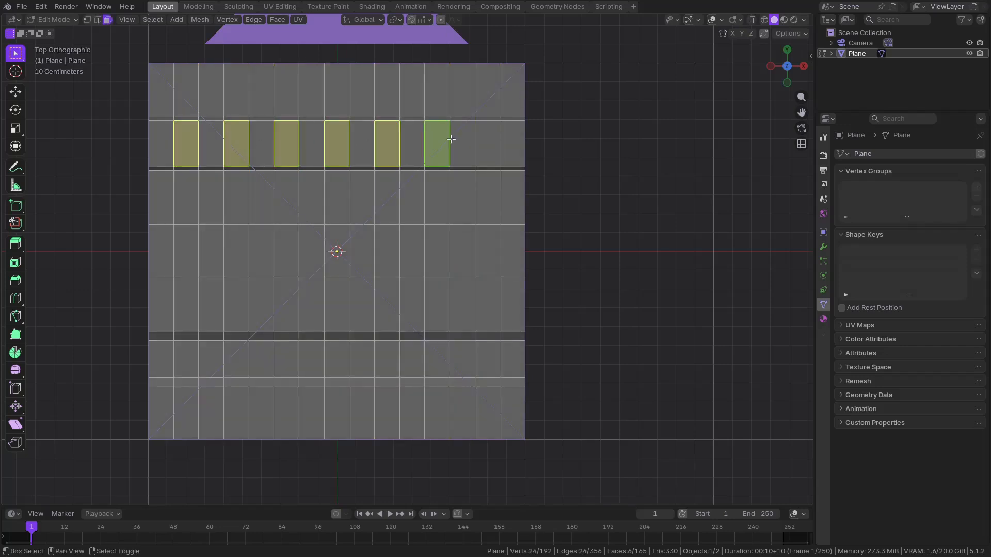
pyautogui.keyDown('shift'); pyautogui.click(490, 139); pyautogui.keyUp('shift')
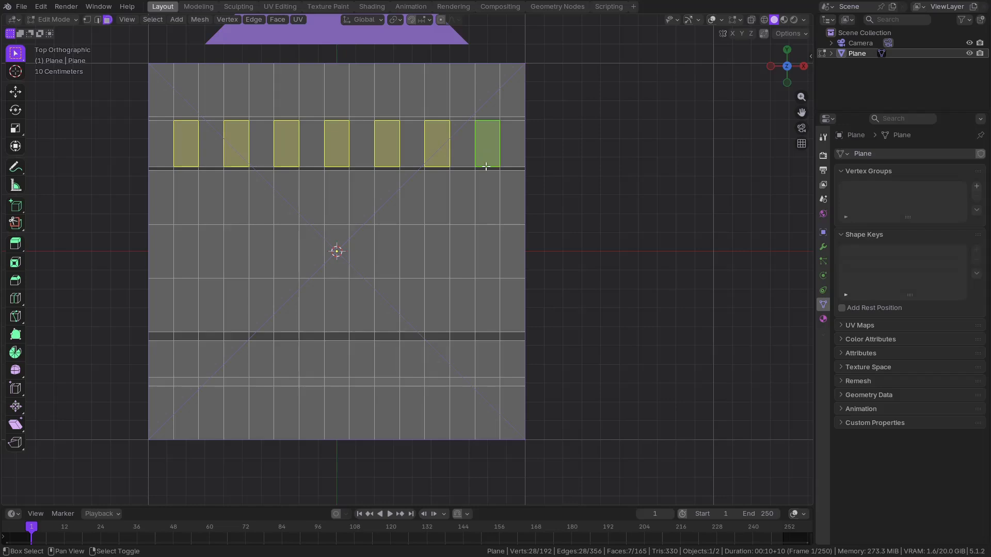
# Undo the alternating face selection and the 14 crosswise loop cuts.
pyautogui.hotkey('ctrl', 'z')
pyautogui.hotkey('ctrl', 'z')
pyautogui.hotkey('ctrl', 'z')
pyautogui.hotkey('ctrl', 'z')
pyautogui.hotkey('ctrl', 'z')
pyautogui.hotkey('ctrl', 'z')
pyautogui.hotkey('ctrl', 'z')
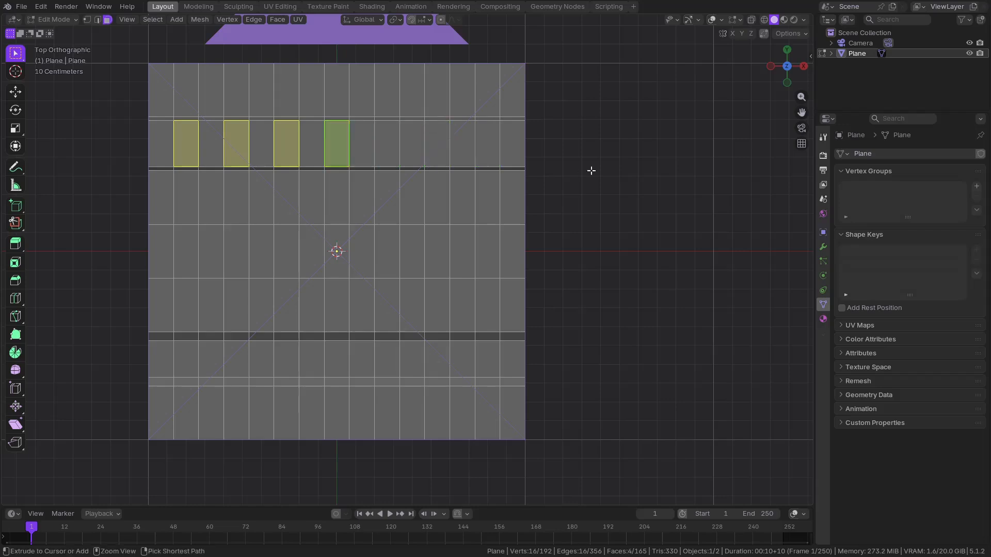
pyautogui.hotkey('ctrl', 'z')
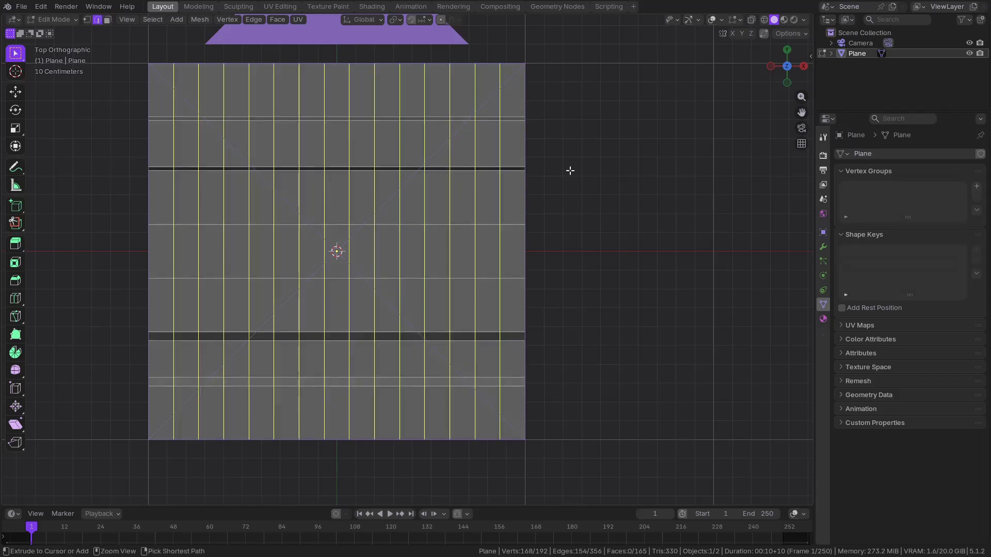
# Divide all strips crosswise with 13 evenly spaced loop cuts parallel to the Y axis, then return to face selection.
pyautogui.hotkey('ctrl', 'r')
pyautogui.scroll(6, 289, 66)
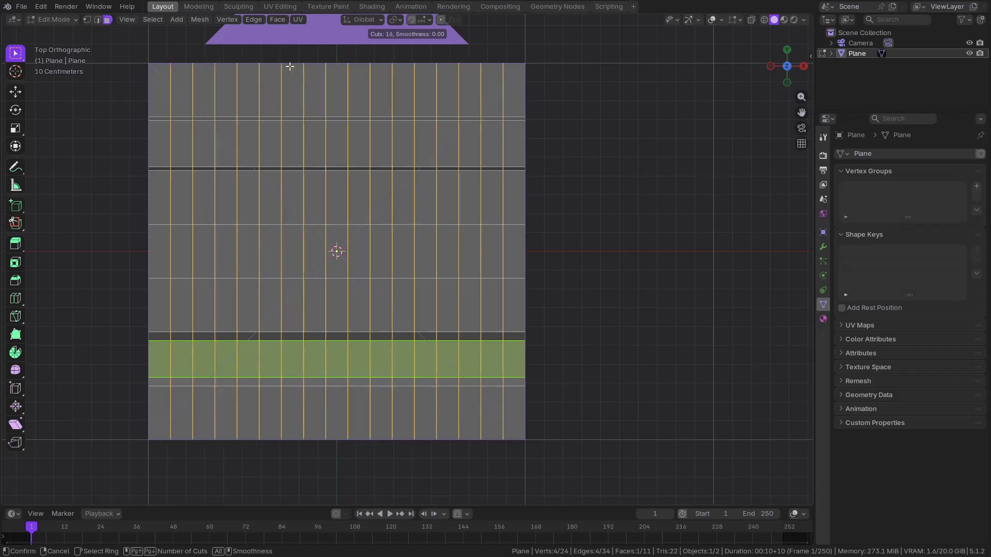
pyautogui.doubleClick(289, 66)
pyautogui.press('3')
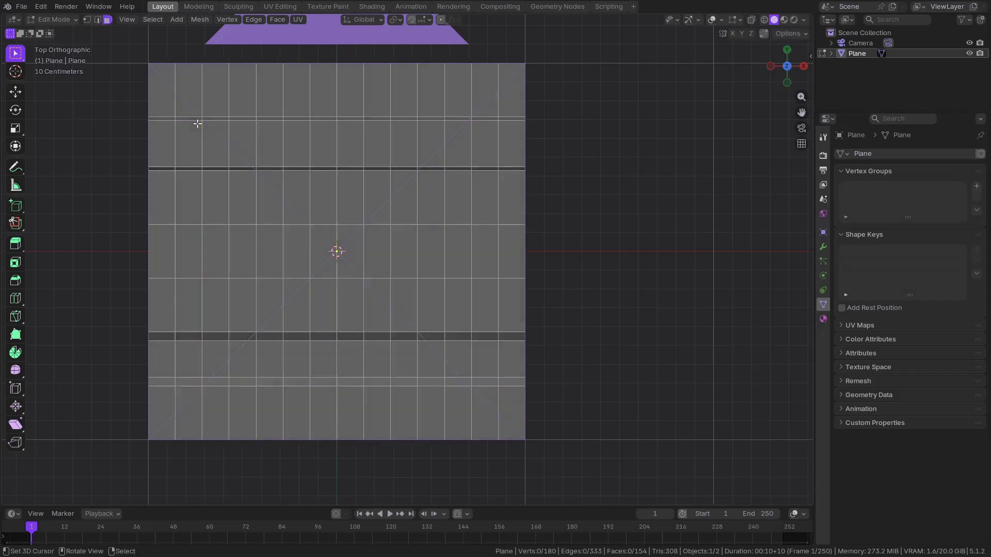
# Select every other face along the raised band near the +Y side, seven in total, starting with the face at the -X edge.
pyautogui.click(165, 142)
pyautogui.keyDown('shift'); pyautogui.click(212, 142); pyautogui.keyUp('shift')
pyautogui.keyDown('shift'); pyautogui.click(273, 143); pyautogui.keyUp('shift')
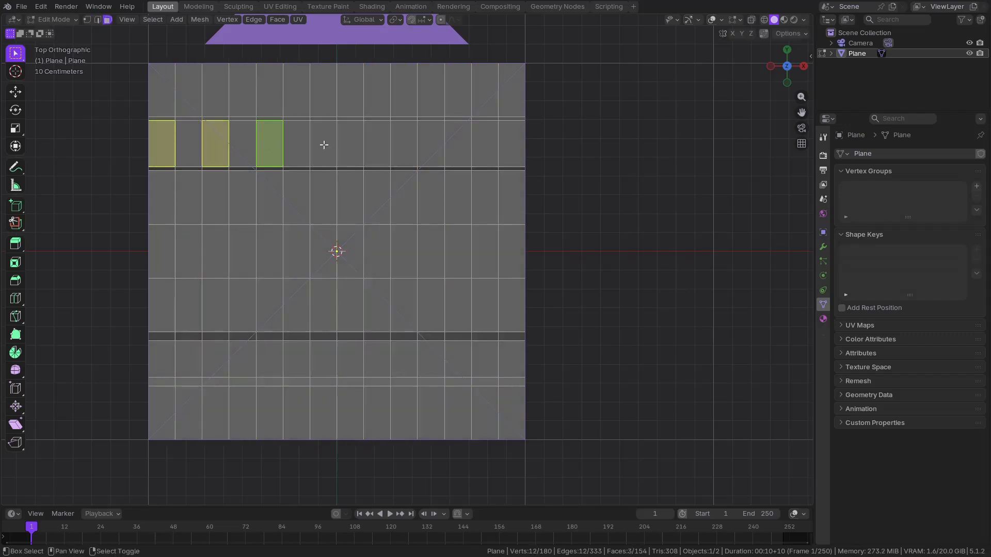
pyautogui.keyDown('shift'); pyautogui.click(325, 146); pyautogui.keyUp('shift')
pyautogui.keyDown('shift'); pyautogui.click(375, 145); pyautogui.keyUp('shift')
pyautogui.keyDown('shift'); pyautogui.click(431, 142); pyautogui.keyUp('shift')
pyautogui.keyDown('shift'); pyautogui.click(487, 146); pyautogui.keyUp('shift')
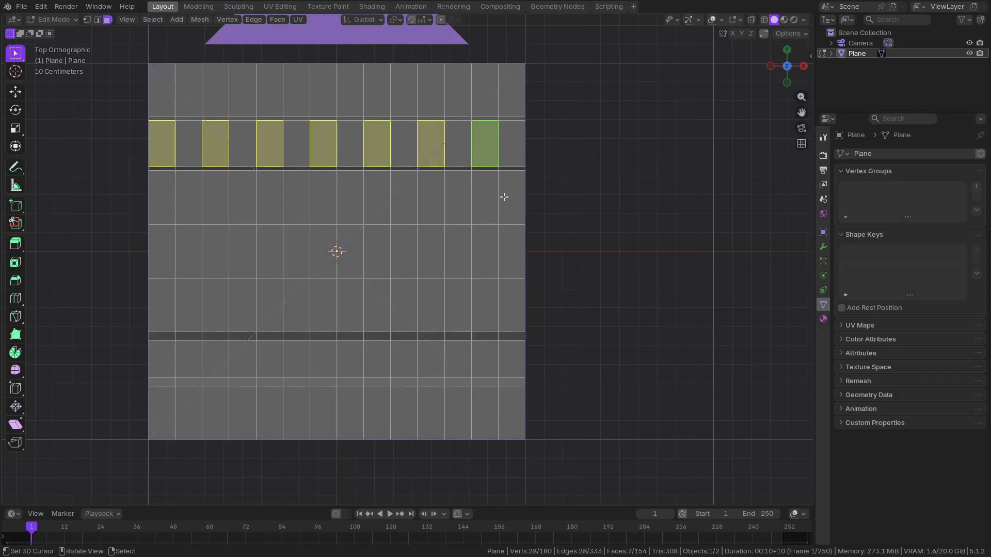
# Inset the seven selected raised-band faces slightly and extrude them a little downward into the band.
pyautogui.keyDown('shift'); pyautogui.moveTo(504, 195); pyautogui.dragTo(555, 236, button='middle'); pyautogui.keyUp('shift')
pyautogui.scroll(1, 557, 233)
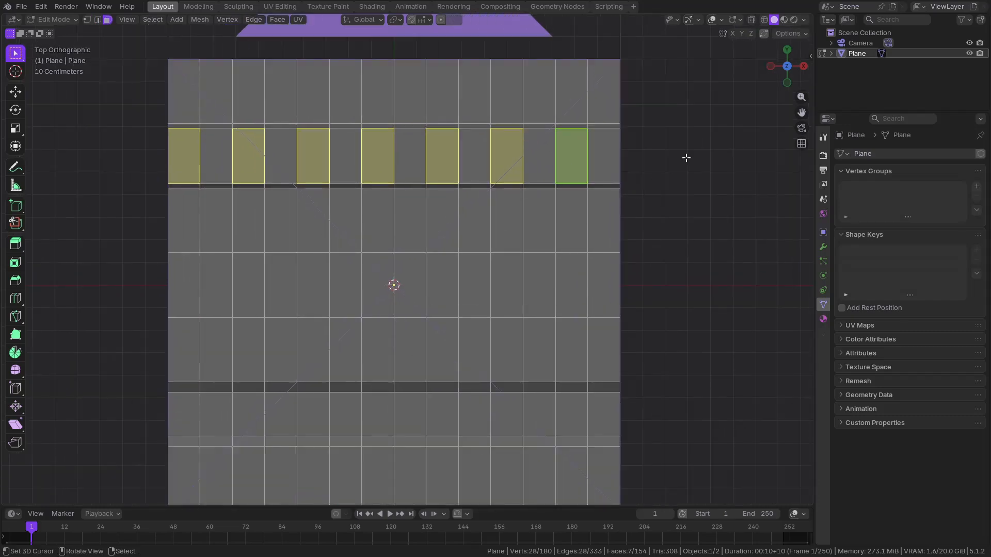
pyautogui.press('i')
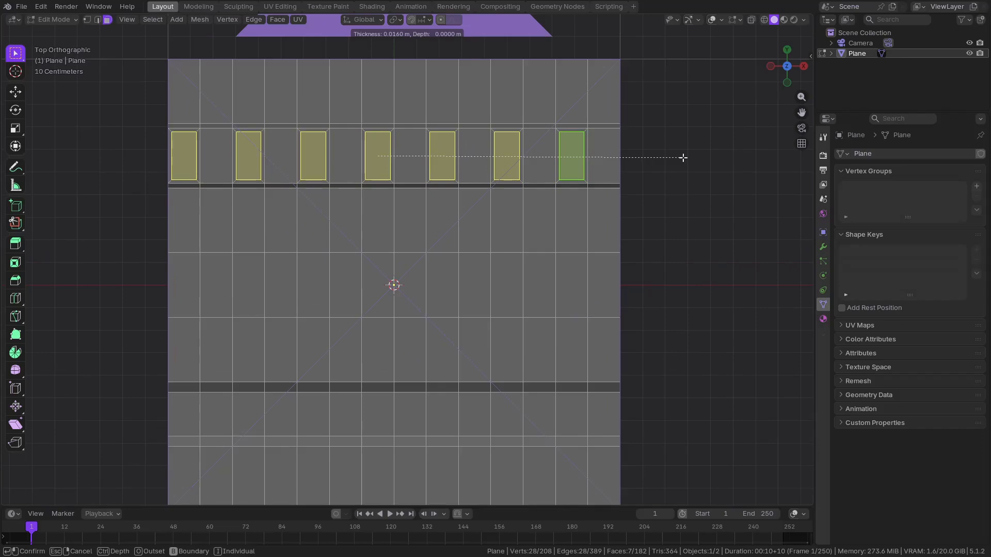
pyautogui.click(635, 172)
pyautogui.moveTo(517, 198); pyautogui.dragTo(524, 138, button='middle')
pyautogui.scroll(2, 523, 138)
pyautogui.press('e')
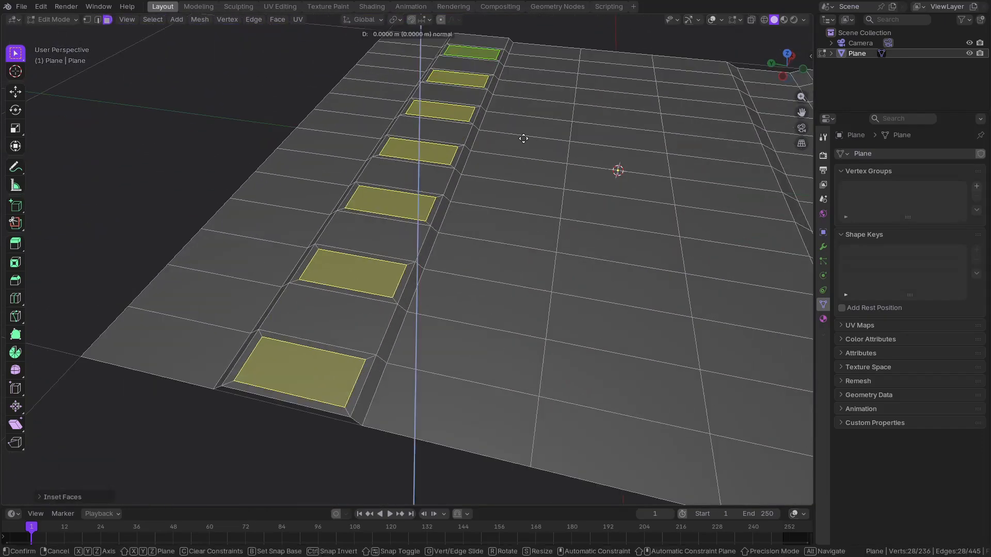
pyautogui.click(525, 142)
# Try scaling the seven recess floors down together about their common center.
pyautogui.press('s')
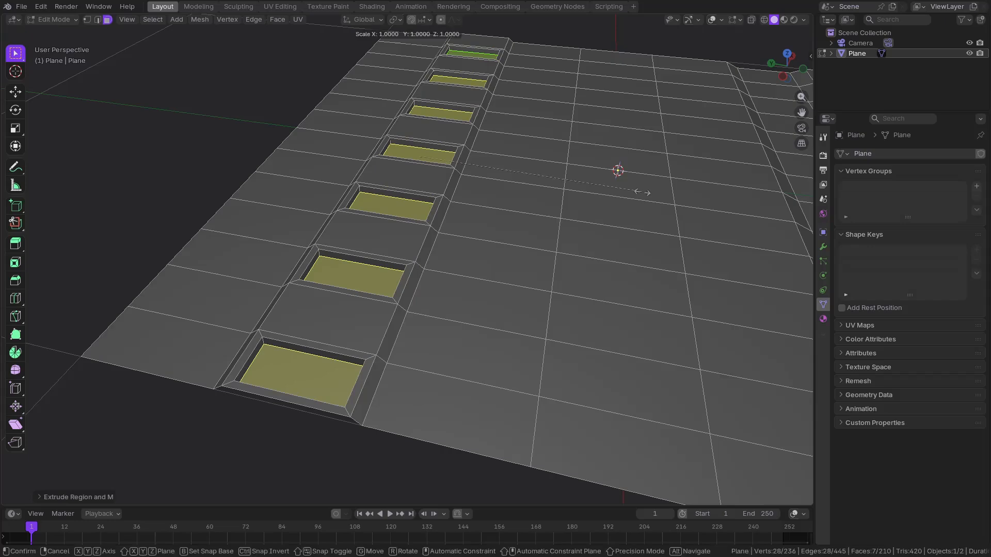
pyautogui.click(571, 195)
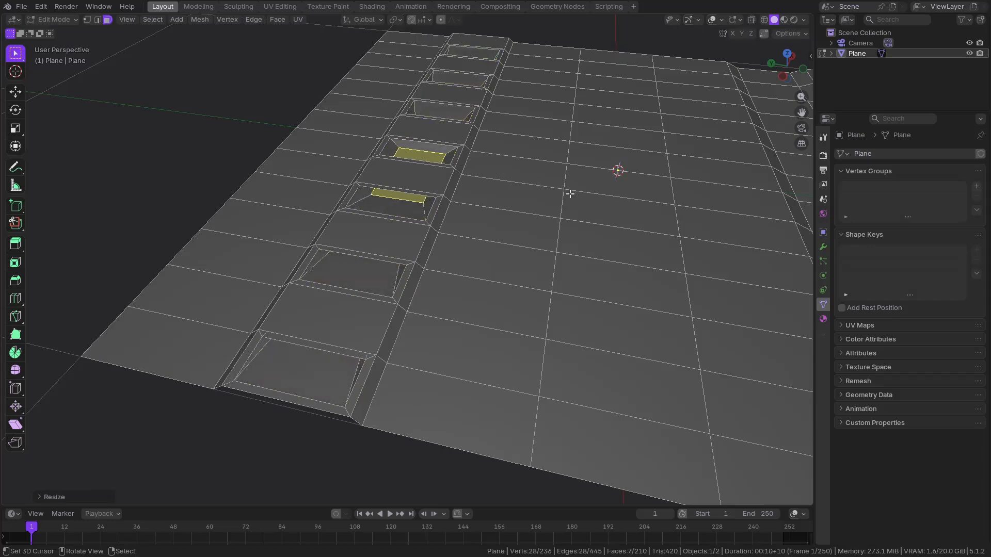
pyautogui.moveTo(571, 194); pyautogui.dragTo(434, 243, button='middle')
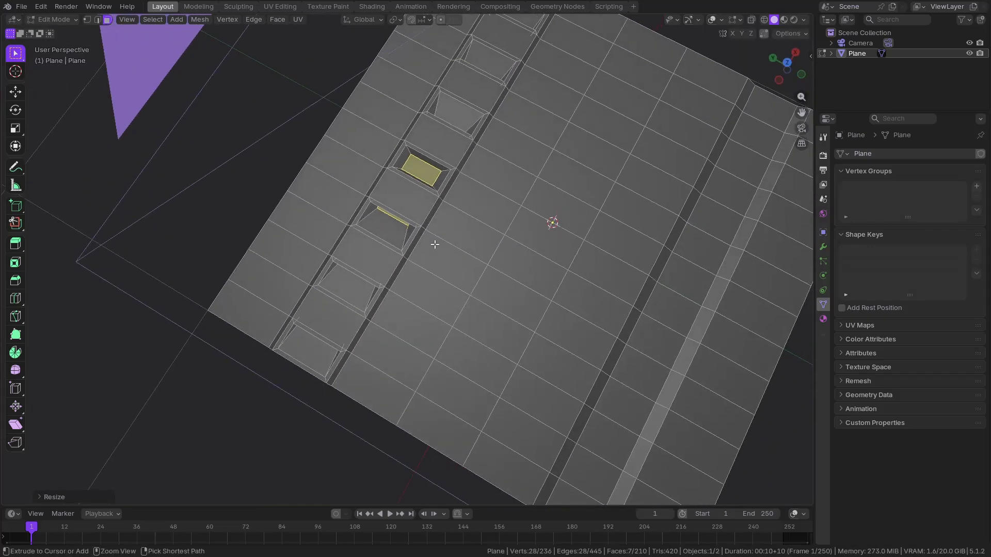
# Set the transform pivot point to Individual Origins and scale each recess floor down about its own center.
pyautogui.click(395, 19)
pyautogui.click(425, 64)
pyautogui.moveTo(490, 134); pyautogui.dragTo(539, 150, button='middle')
pyautogui.press('s')
pyautogui.click(609, 203)
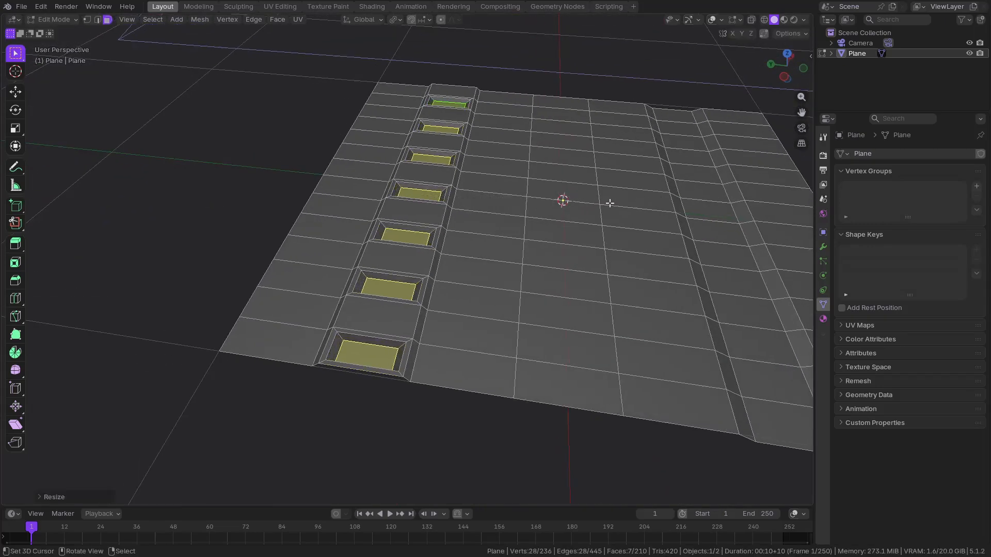
# Narrow the recess floors slightly along the X axis and check the relief from above in Object Mode.
pyautogui.press('KP_7')
pyautogui.hotkey('ctrl', 'Tab')
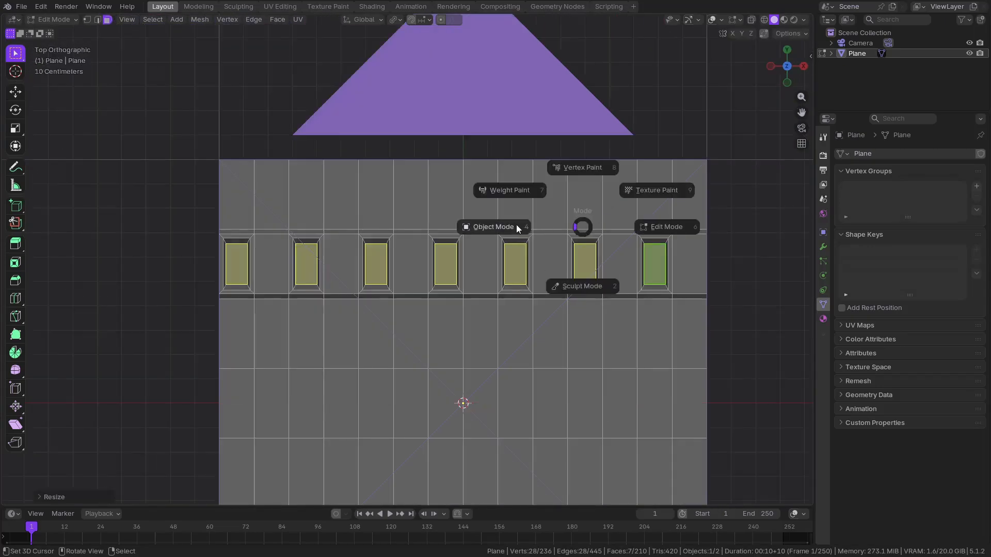
pyautogui.click(516, 224)
pyautogui.scroll(2, 395, 272)
pyautogui.hotkey('ctrl', 'Tab')
pyautogui.click(471, 268)
pyautogui.scroll(1, 475, 266)
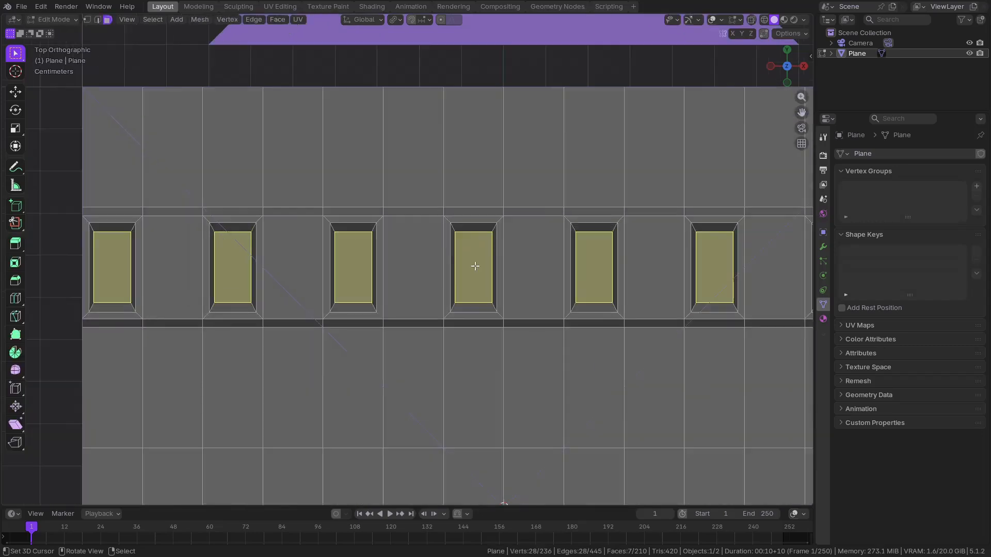
pyautogui.press('s')
pyautogui.press('x')
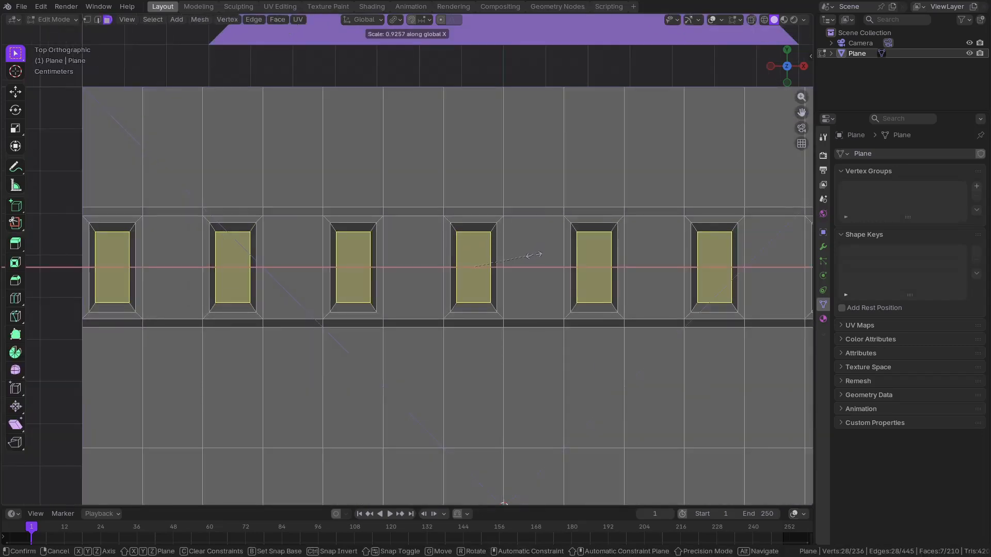
pyautogui.click(532, 261)
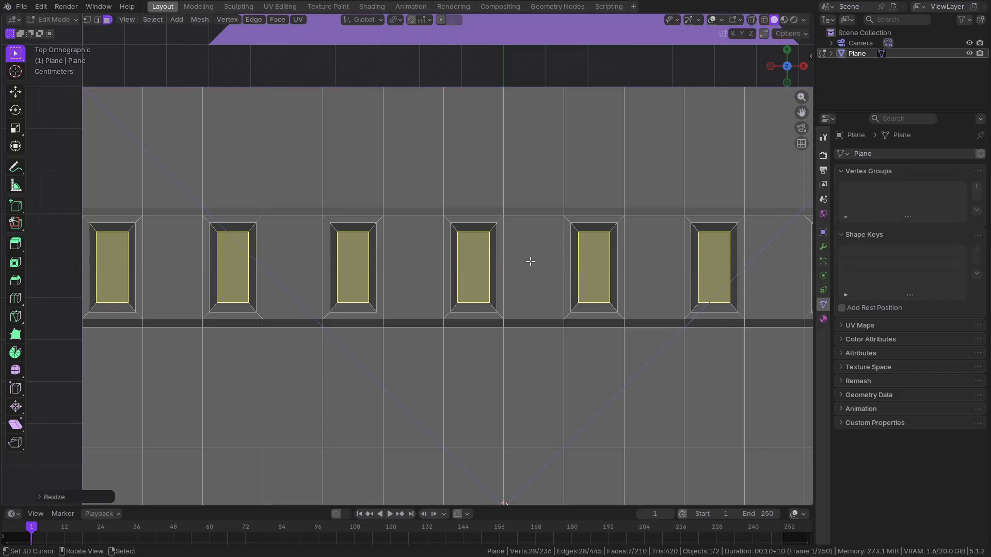
pyautogui.scroll(-3, 527, 261)
pyautogui.press('Tab')
pyautogui.scroll(-3, 607, 266)
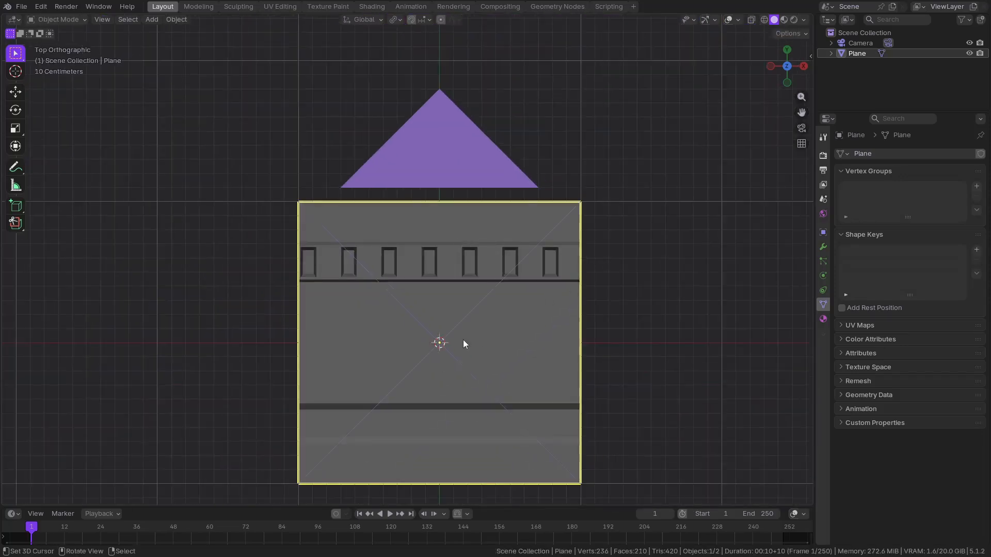
pyautogui.keyDown('shift'); pyautogui.moveTo(463, 343); pyautogui.dragTo(403, 234, button='middle'); pyautogui.keyUp('shift')
# In Edit Mode, select every other face along the central strip, seven in total, from the second face at the -X side to the +X edge.
pyautogui.hotkey('ctrl', 'Tab')
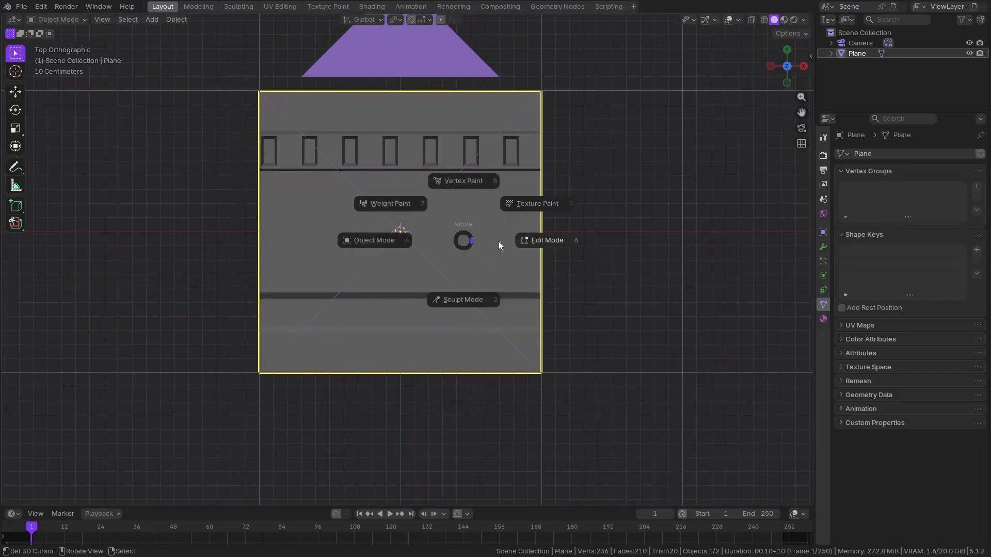
pyautogui.click(546, 240)
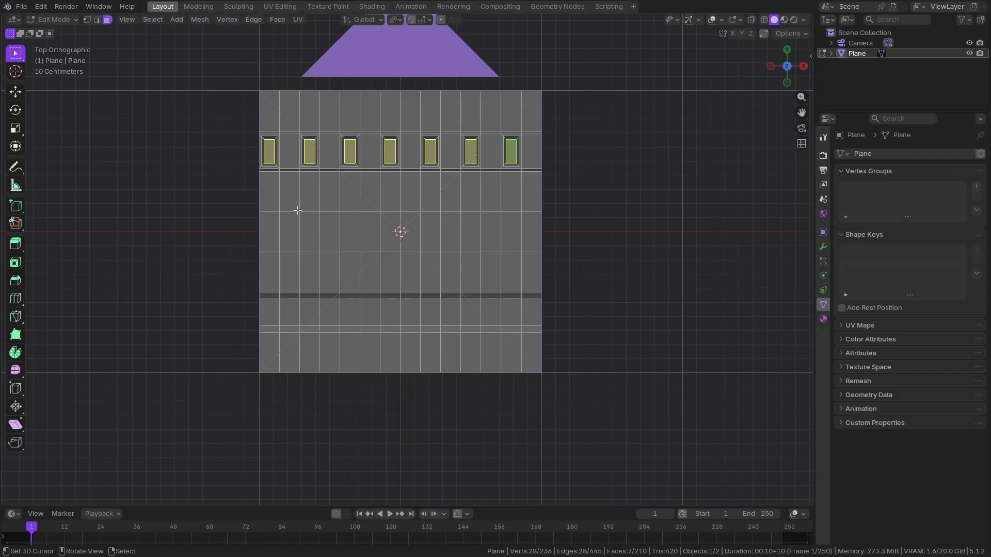
pyautogui.click(304, 230)
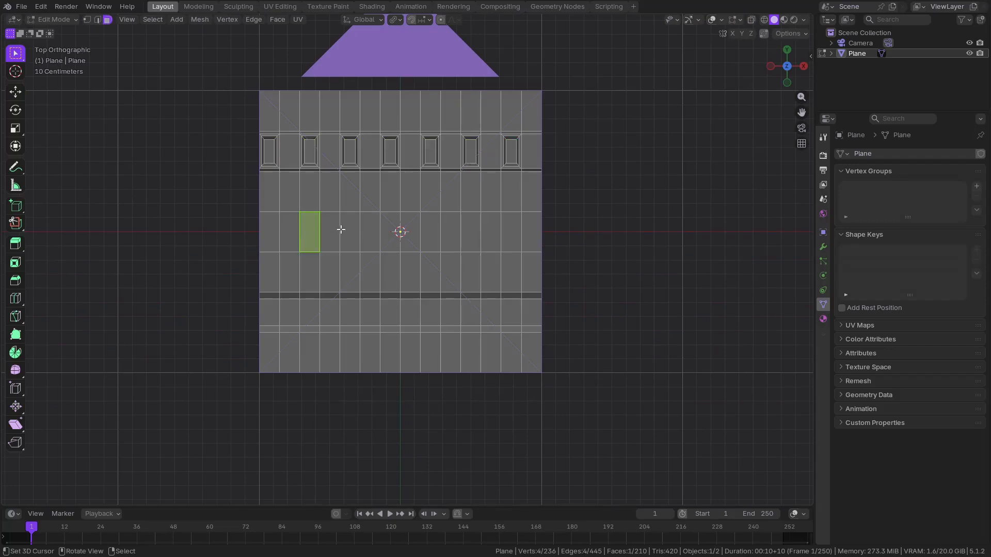
pyautogui.click(288, 231)
pyautogui.keyDown('shift'); pyautogui.click(330, 231); pyautogui.keyUp('shift')
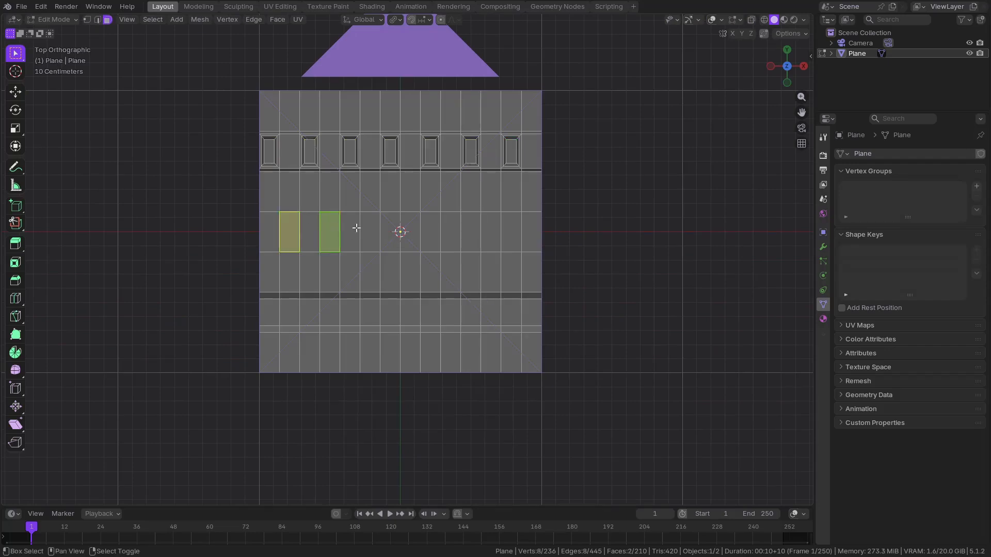
pyautogui.keyDown('shift'); pyautogui.click(369, 230); pyautogui.keyUp('shift')
pyautogui.keyDown('shift'); pyautogui.click(414, 229); pyautogui.keyUp('shift')
pyautogui.keyDown('shift'); pyautogui.click(454, 229); pyautogui.keyUp('shift')
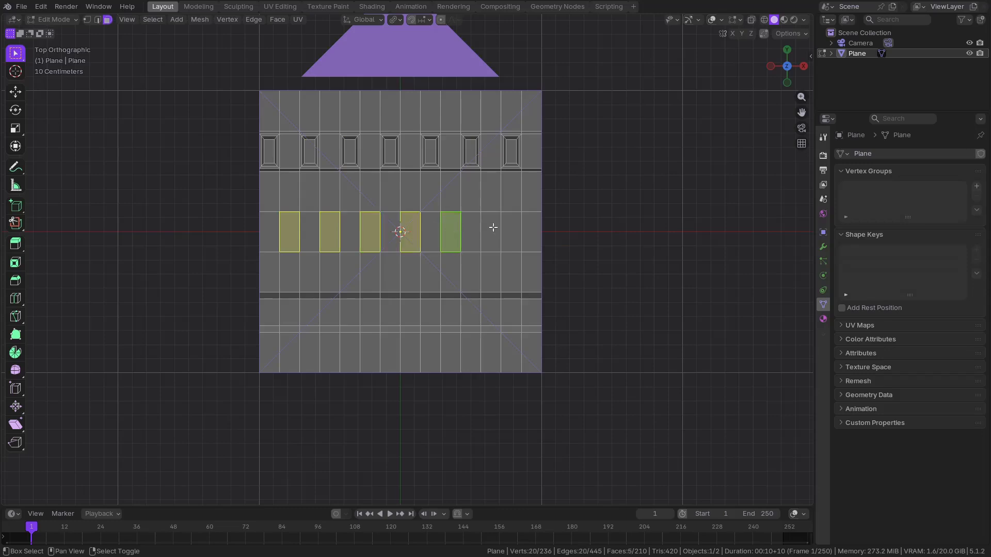
pyautogui.keyDown('shift'); pyautogui.click(491, 227); pyautogui.keyUp('shift')
pyautogui.keyDown('shift'); pyautogui.click(527, 225); pyautogui.keyUp('shift')
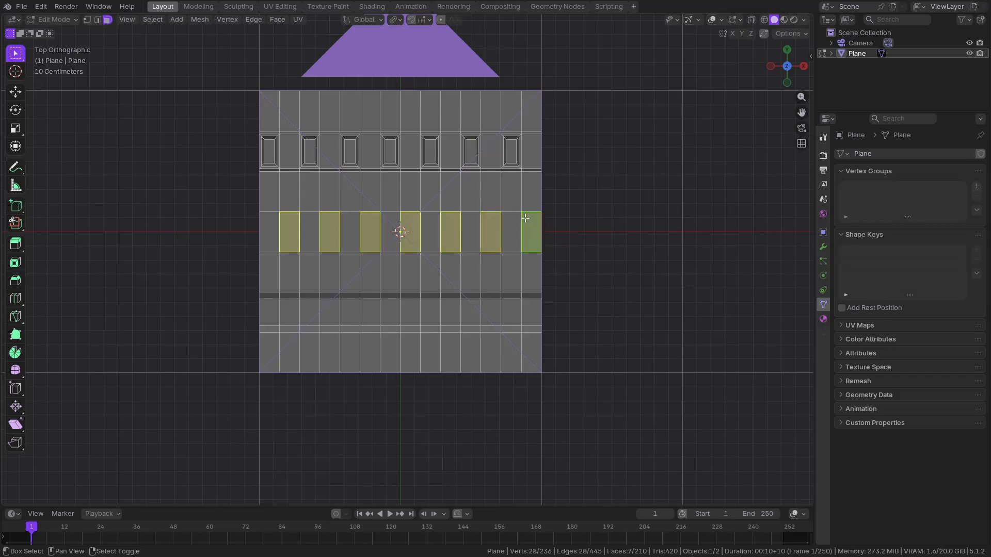
# Inset the seven selected central-strip faces by about 0.03 m and extrude them upward into raised blocks.
pyautogui.scroll(1, 525, 216)
pyautogui.hotkey('ctrl', 'Tab')
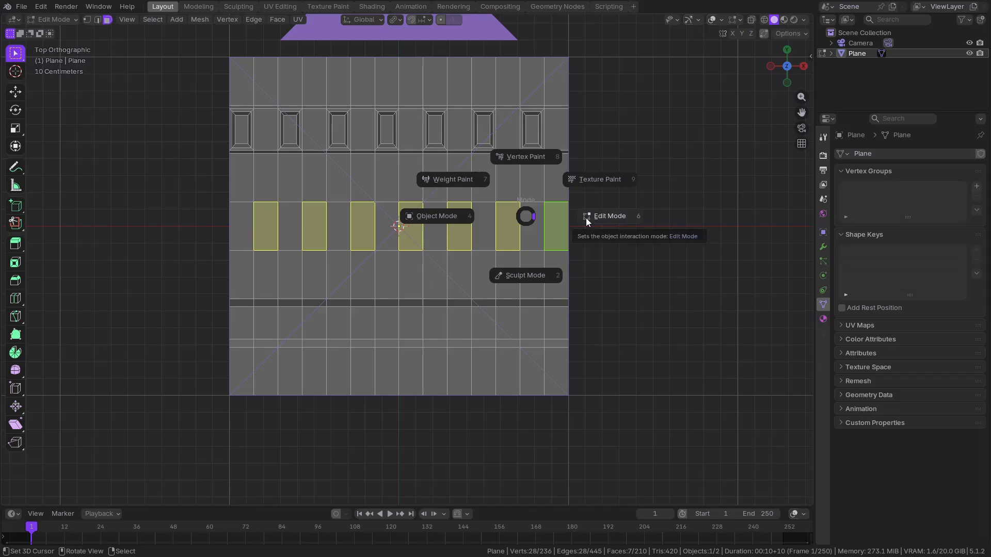
pyautogui.click(586, 218)
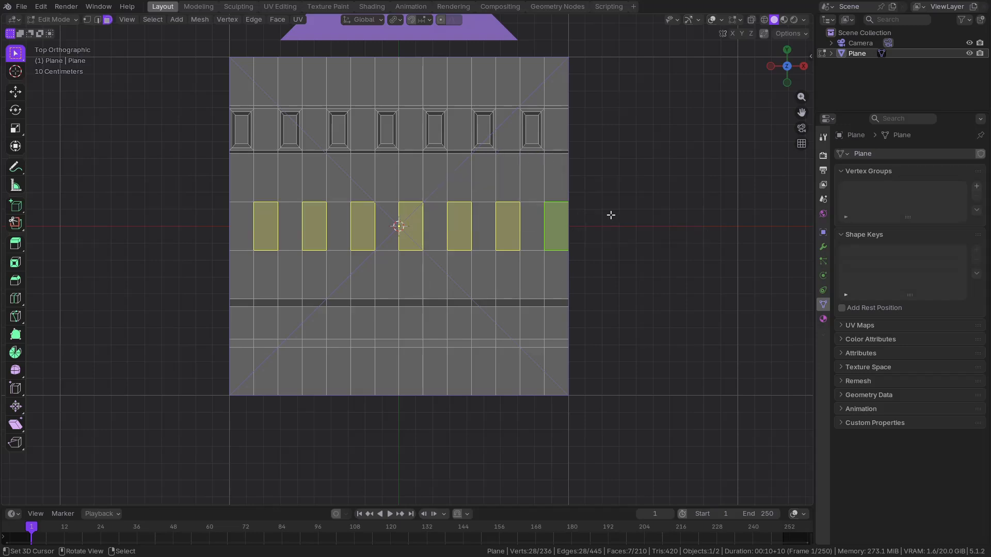
pyautogui.press('i')
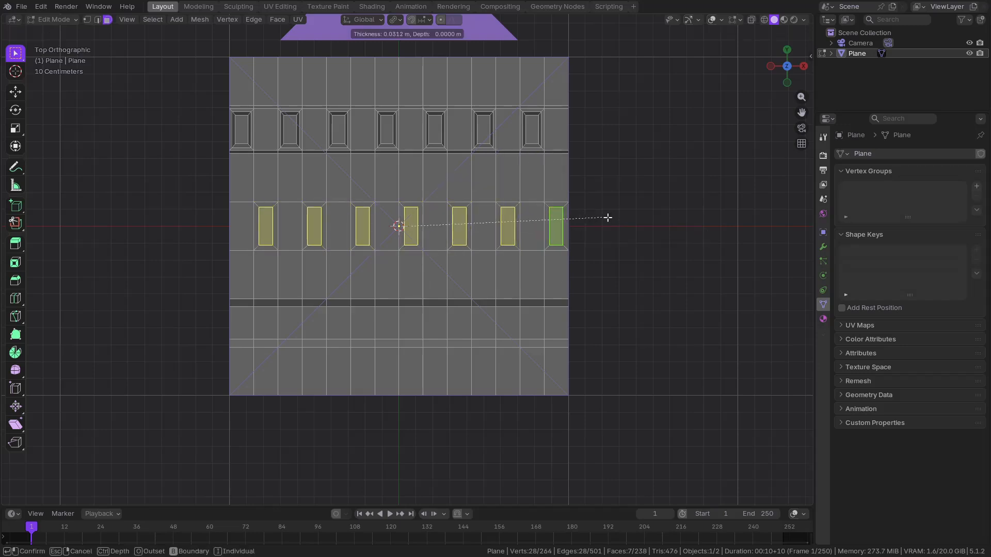
pyautogui.click(607, 218)
pyautogui.moveTo(507, 243); pyautogui.dragTo(573, 192, button='middle')
pyautogui.press('e')
pyautogui.click(571, 181)
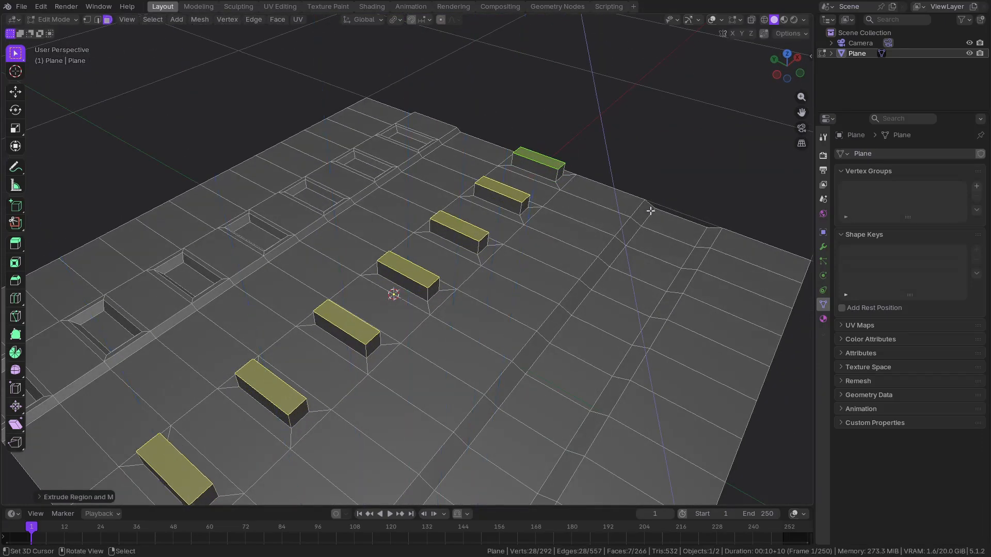
# Taper the blocks by scaling down their top faces, lower the tops slightly along Z, and inspect the relief in Object Mode.
pyautogui.press('s')
pyautogui.click(555, 205)
pyautogui.press('g')
pyautogui.press('z')
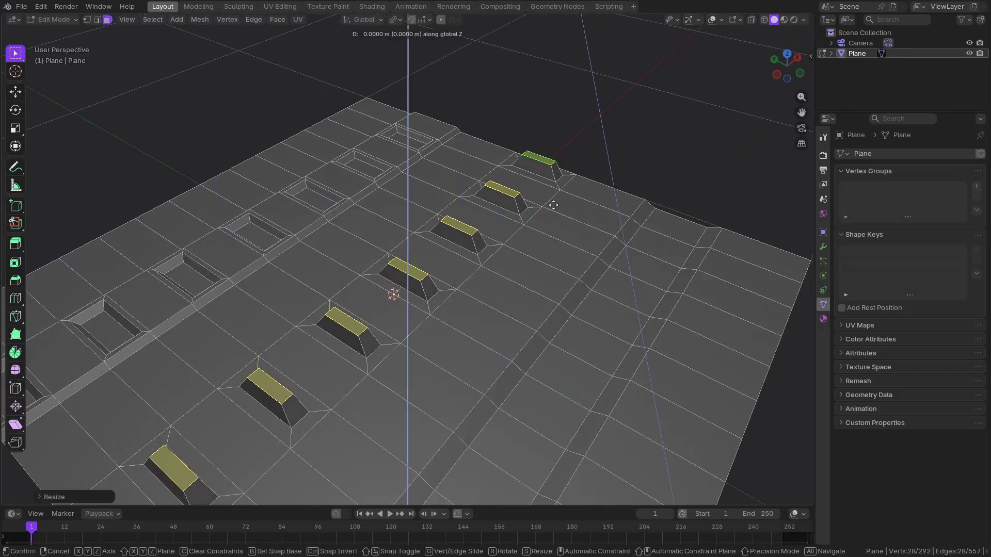
pyautogui.click(551, 212)
pyautogui.hotkey('ctrl', 'Tab')
pyautogui.click(495, 214)
pyautogui.scroll(-5, 482, 219)
pyautogui.moveTo(482, 219); pyautogui.dragTo(435, 255, button='middle')
pyautogui.scroll(3, 438, 261)
pyautogui.scroll(4, 541, 209)
# Add two evenly spaced lengthwise loop cuts in the strip between the raised band and the blocks, and select the middle face loop.
pyautogui.press('Tab')
pyautogui.hotkey('ctrl', 'r')
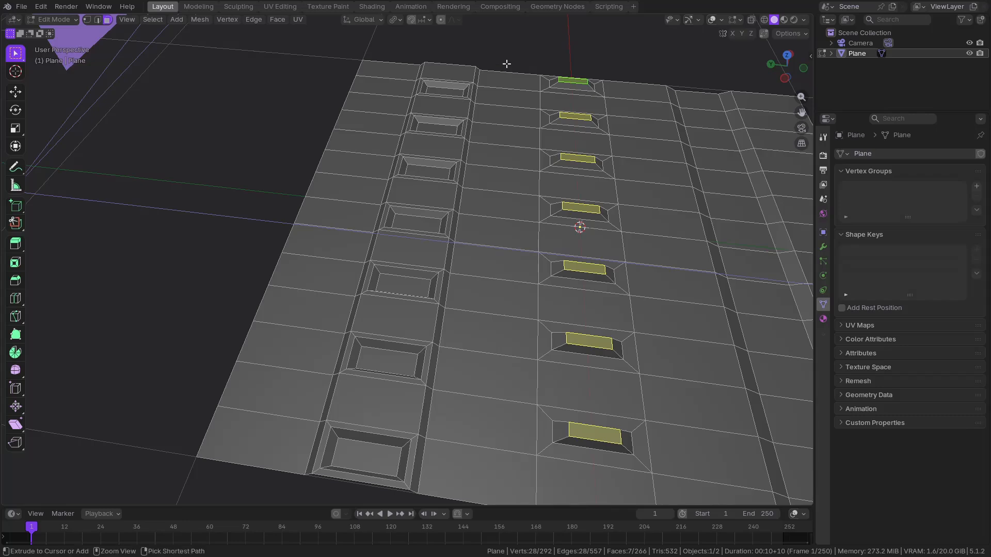
pyautogui.click(506, 68)
pyautogui.click(506, 68)
pyautogui.hotkey('alt', 'a')
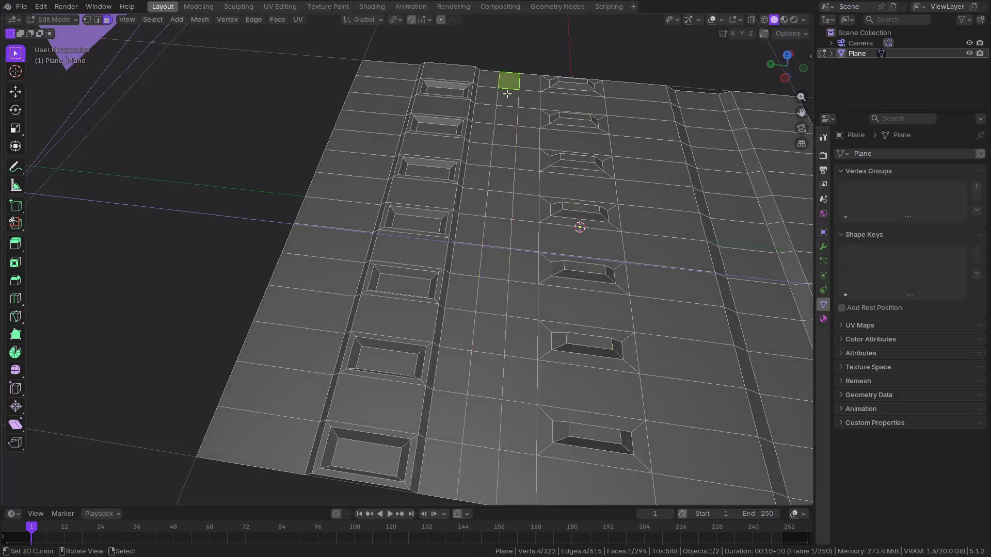
pyautogui.keyDown('alt'); pyautogui.click(510, 91); pyautogui.keyUp('alt')
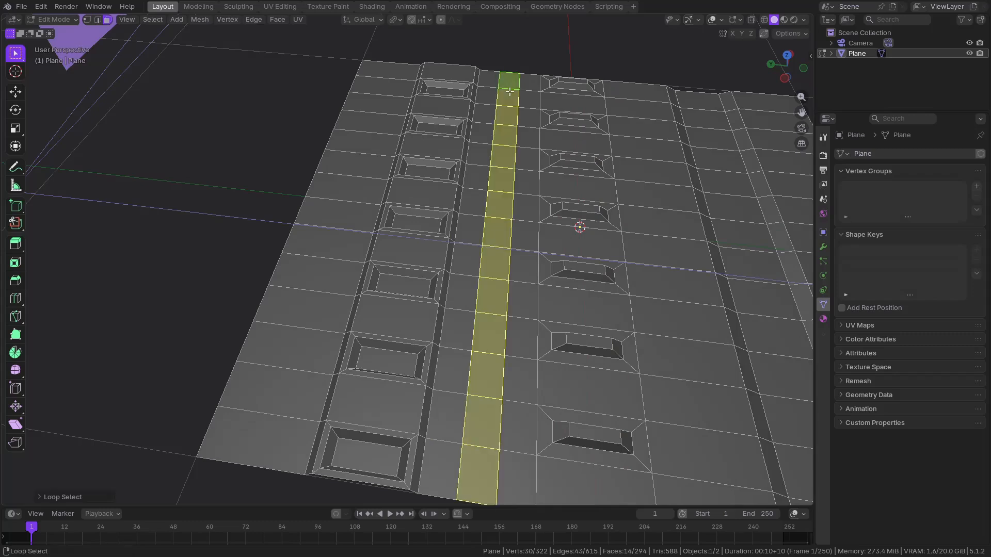
# Try adding two lengthwise loop cuts inside the selected middle face loop and scaling them along Y, and undo them.
pyautogui.hotkey('ctrl', 'r')
pyautogui.scroll(1, 508, 88)
pyautogui.click(508, 82)
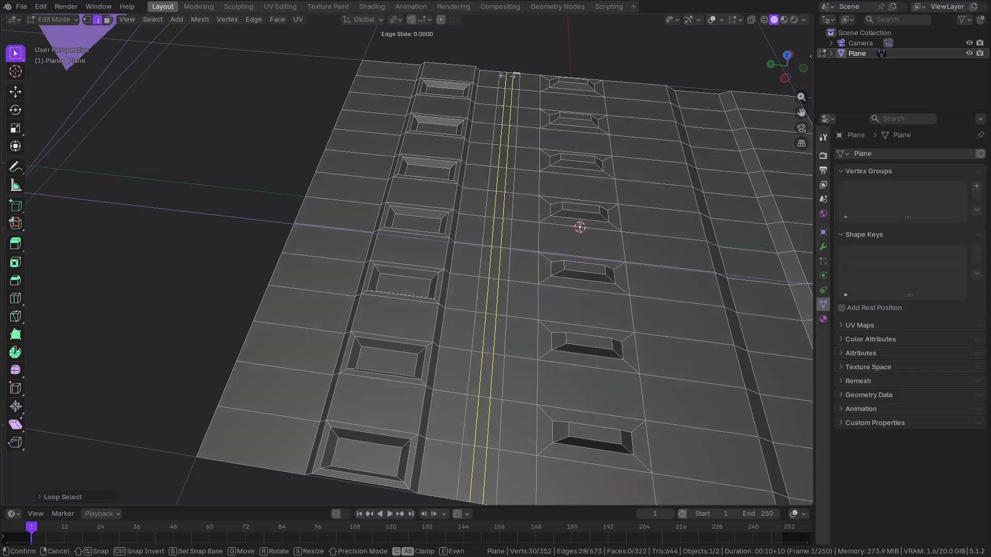
pyautogui.press('s')
pyautogui.press('y')
pyautogui.press('Escape')
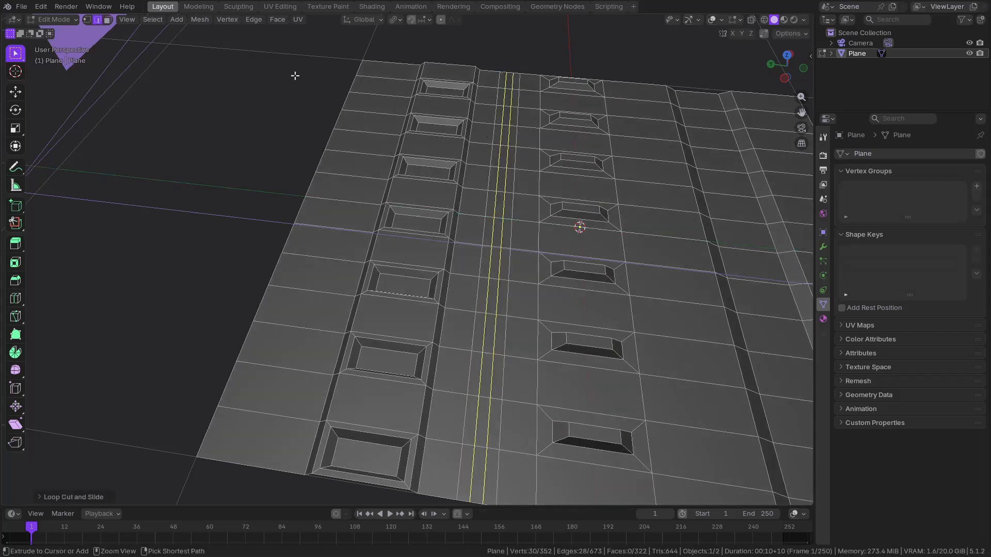
pyautogui.hotkey('ctrl', 'z')
# Switch to a shared-center pivot, add two lengthwise loop cuts in the middle face loop, and spread them apart along the Y axis.
pyautogui.click(395, 20)
pyautogui.click(409, 46)
pyautogui.hotkey('ctrl', 'r')
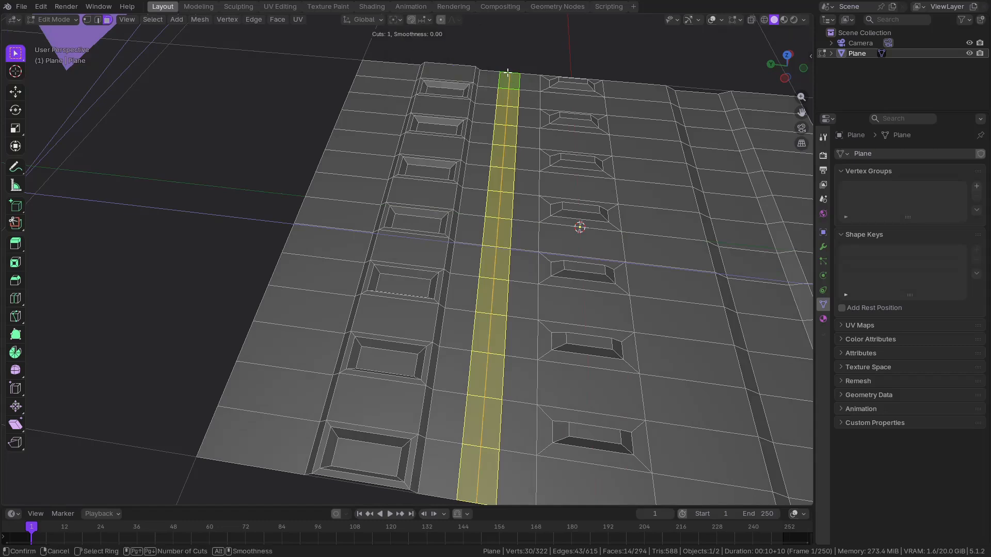
pyautogui.scroll(1, 509, 78)
pyautogui.click(507, 73)
pyautogui.click(507, 68)
pyautogui.press('s')
pyautogui.press('y')
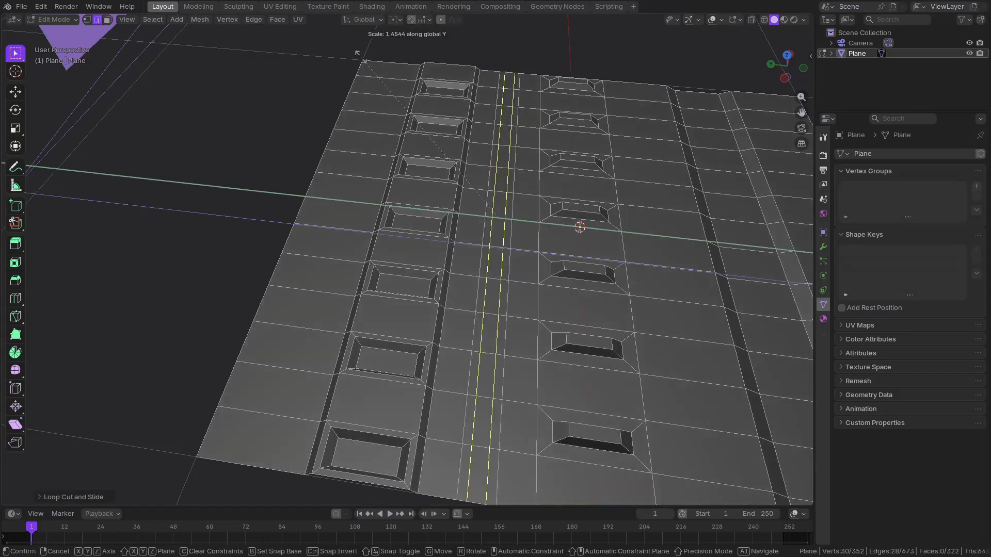
pyautogui.click(372, 69)
pyautogui.press('3')
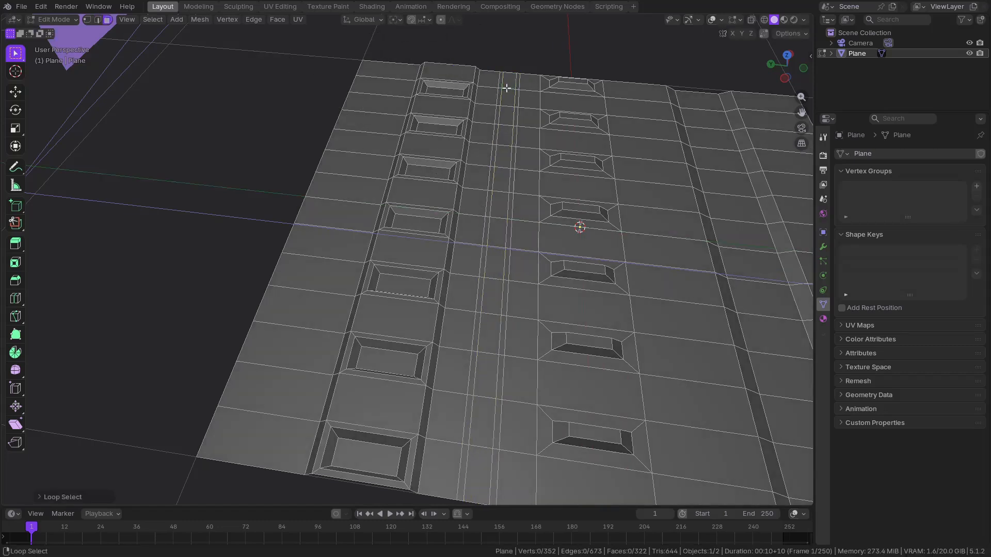
# Raise the middle face loop between the raised band and the blocks about 0.012 m along Z, and return to Object Mode.
pyautogui.keyDown('alt'); pyautogui.click(507, 87); pyautogui.keyUp('alt')
pyautogui.press('g')
pyautogui.press('z')
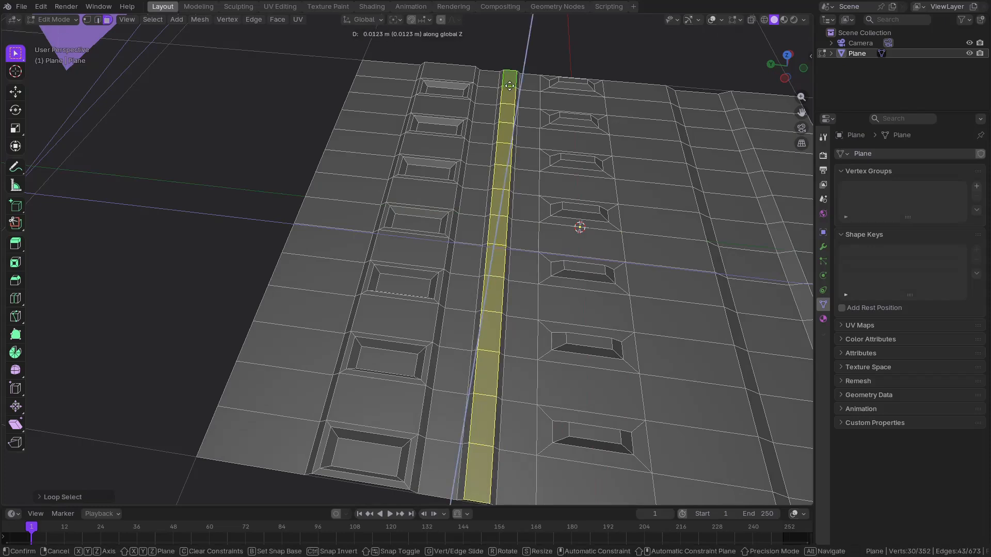
pyautogui.click(508, 86)
pyautogui.hotkey('ctrl', 'Tab')
pyautogui.click(416, 85)
# In Edit Mode, add two lengthwise loop cuts in the recessed band and spread them apart toward the band's sides.
pyautogui.scroll(-4, 454, 123)
pyautogui.moveTo(473, 149); pyautogui.dragTo(393, 188, button='middle')
pyautogui.scroll(5, 464, 166)
pyautogui.scroll(5, 405, 206)
pyautogui.press('Tab')
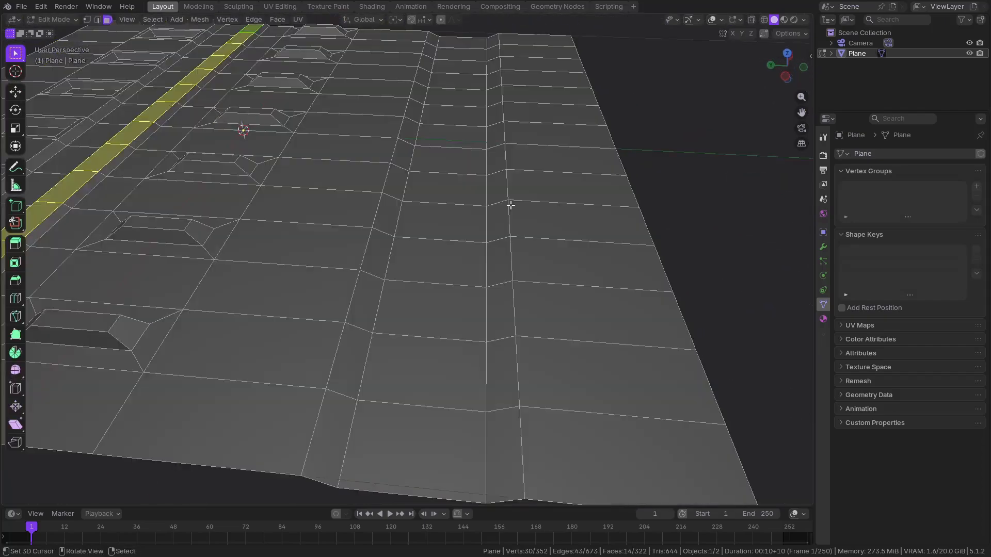
pyautogui.scroll(-3, 464, 196)
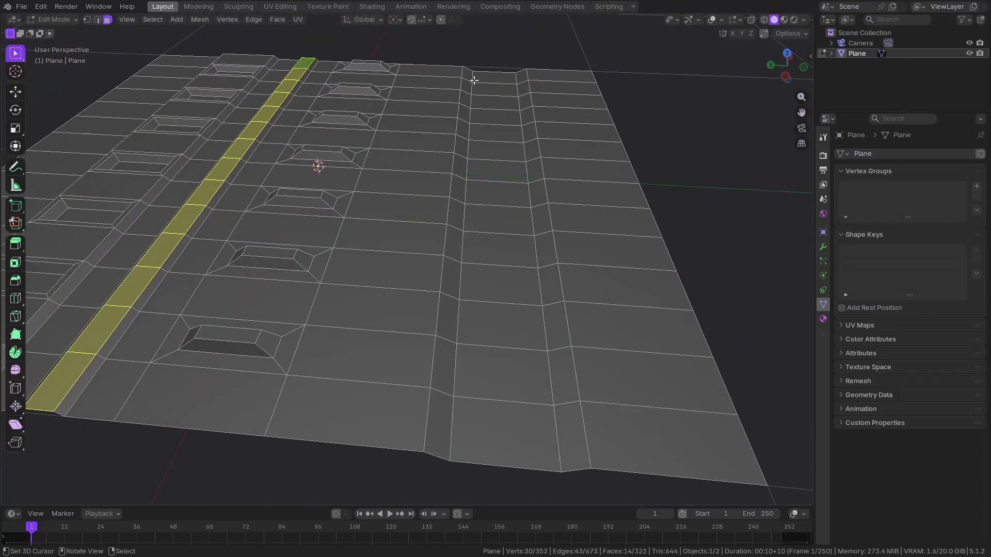
pyautogui.hotkey('ctrl', 'r')
pyautogui.scroll(1, 484, 80)
pyautogui.click(484, 79)
pyautogui.rightClick(485, 79)
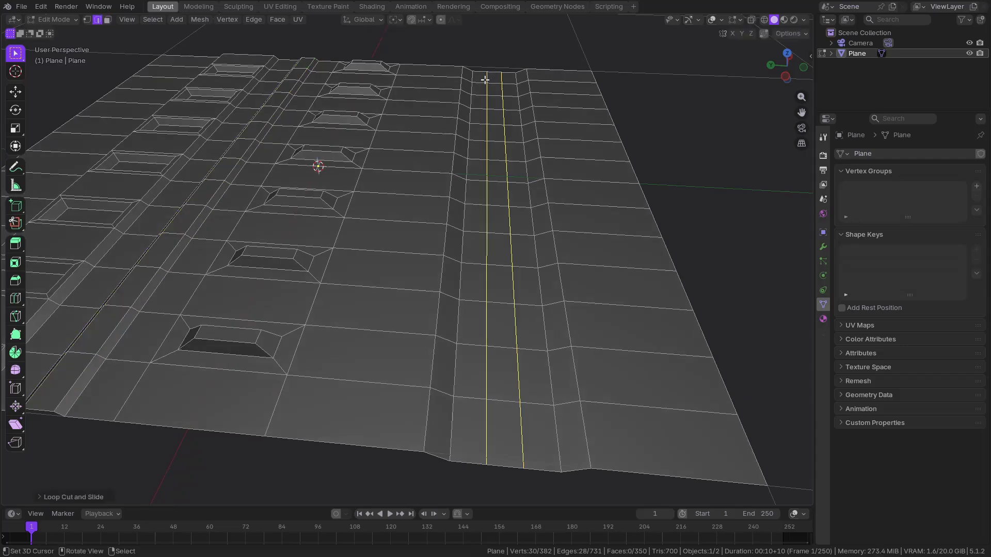
pyautogui.press('s')
pyautogui.press('x')
pyautogui.click(324, 67)
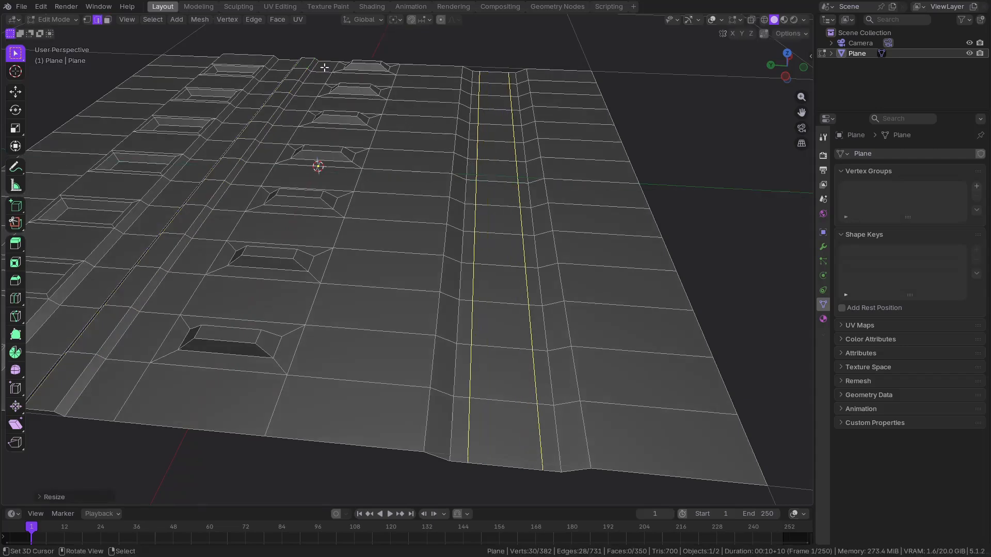
# Select the middle face loop of the recessed band and raise it about 0.02 m along Z.
pyautogui.press('3')
pyautogui.keyDown('alt'); pyautogui.click(500, 85); pyautogui.keyUp('alt')
pyautogui.press('g')
pyautogui.press('z')
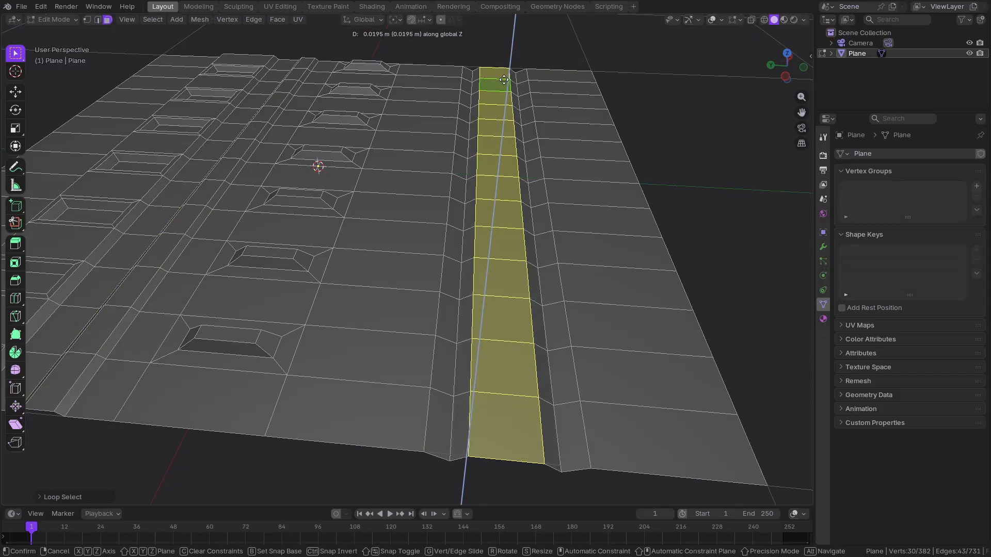
pyautogui.click(503, 80)
pyautogui.scroll(-2, 504, 85)
pyautogui.scroll(1, 447, 158)
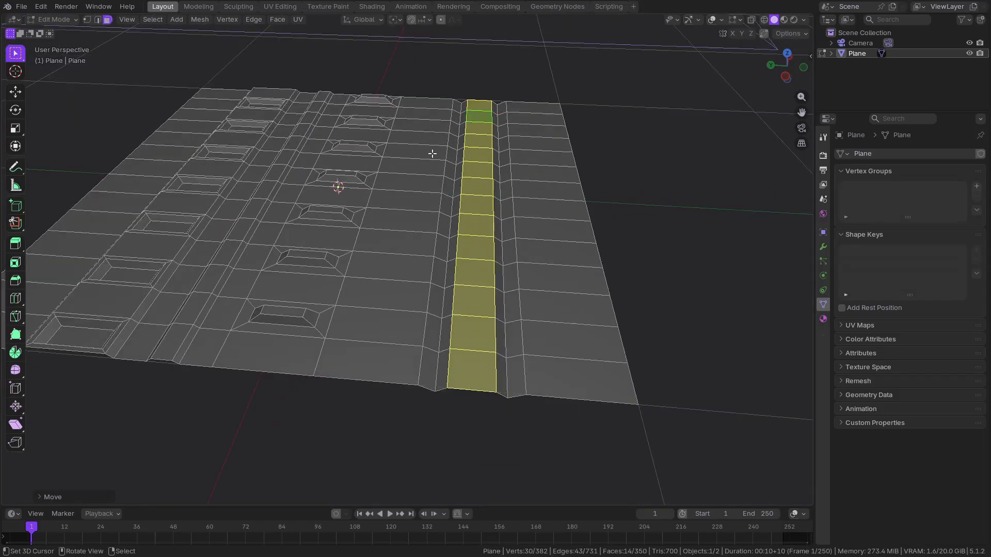
# Add two evenly spaced lengthwise loop cuts between the blocks and the recessed band, and select the middle face loop.
pyautogui.moveTo(432, 153); pyautogui.dragTo(411, 79, button='middle')
pyautogui.hotkey('ctrl', 'r')
pyautogui.scroll(1, 411, 80)
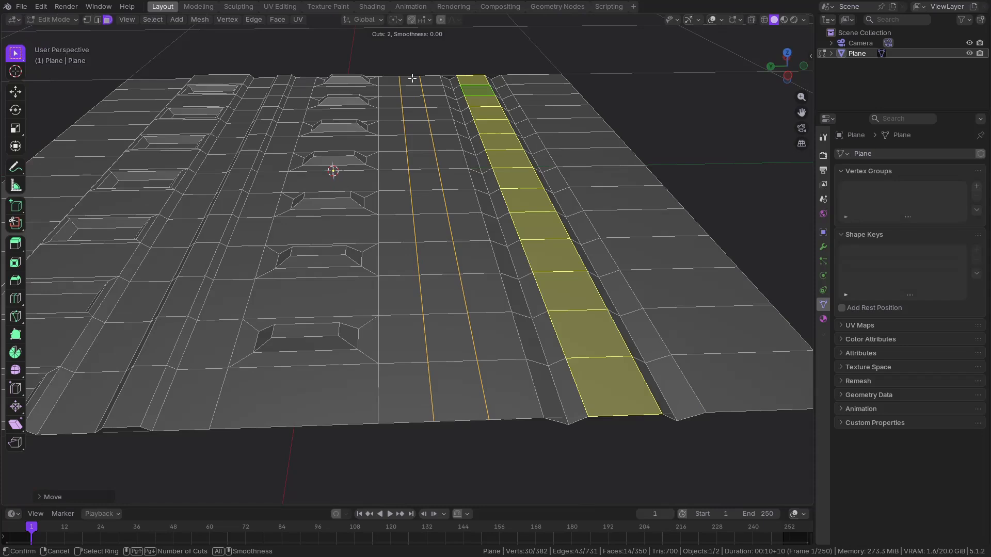
pyautogui.click(411, 77)
pyautogui.rightClick(412, 78)
pyautogui.press('3')
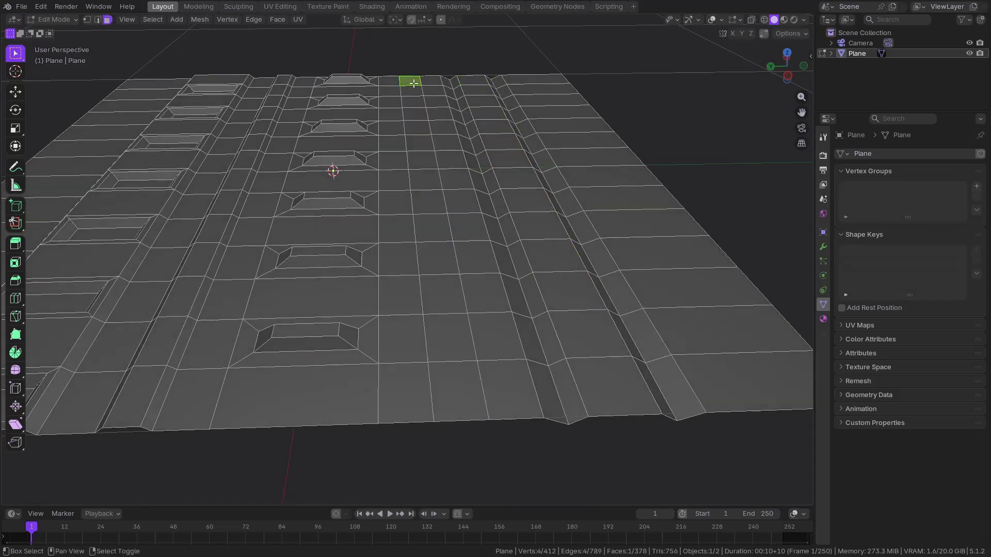
pyautogui.keyDown('alt'); pyautogui.click(413, 82); pyautogui.keyUp('alt')
pyautogui.press('g')
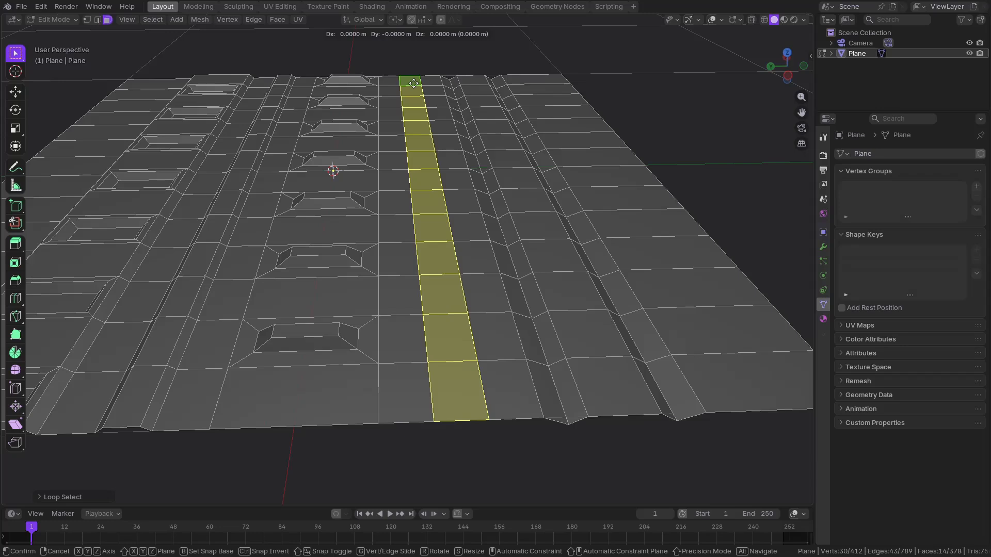
pyautogui.rightClick(414, 84)
# Add two lengthwise loop cuts inside that middle face loop and scale them apart about 2.3 times along the Y axis.
pyautogui.press('2')
pyautogui.press('g')
pyautogui.press('g')
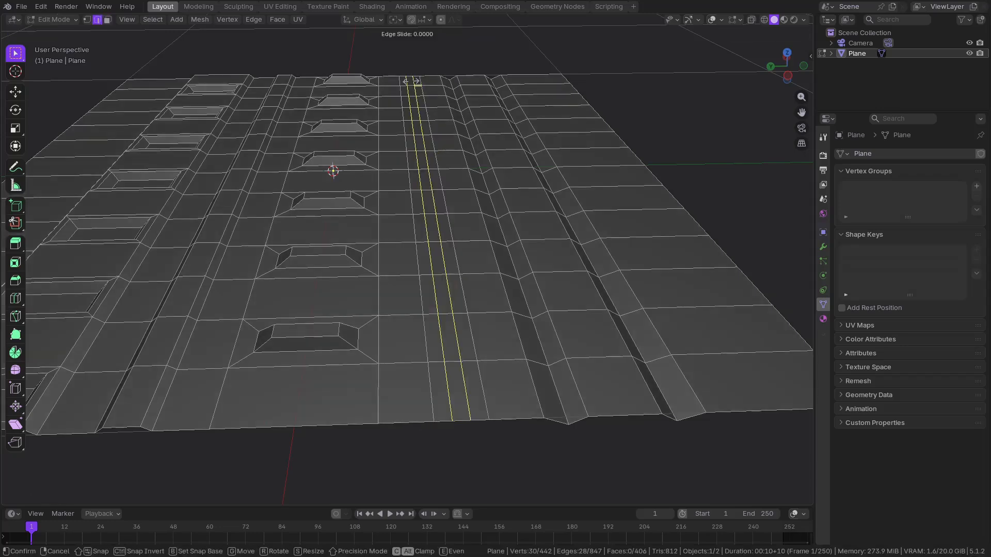
pyautogui.rightClick(412, 81)
pyautogui.press('s')
pyautogui.press('y')
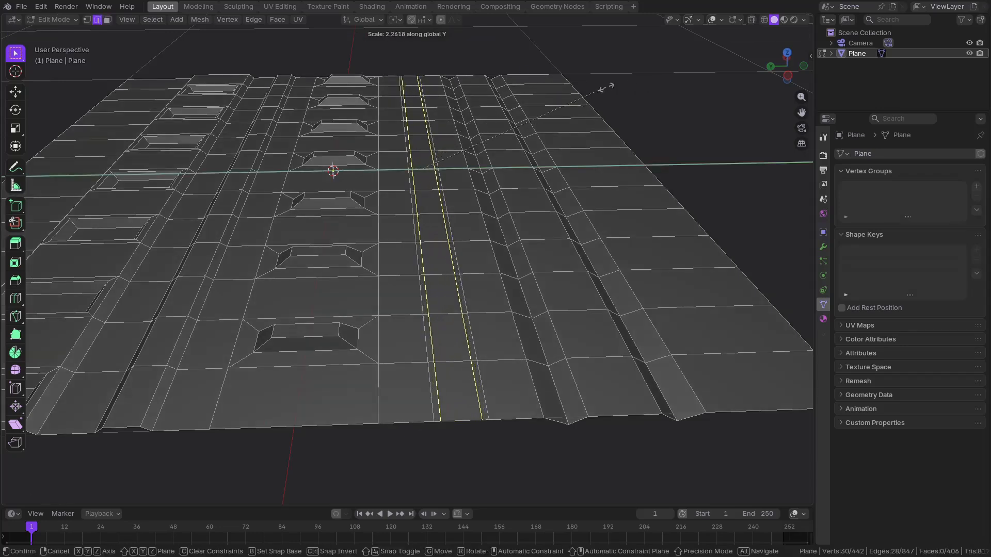
pyautogui.rightClick(606, 87)
# Lower the inner face loop about 0.018 m along Z to form a groove, and inspect it in Object Mode.
pyautogui.press('3')
pyautogui.keyDown('alt'); pyautogui.click(413, 83); pyautogui.keyUp('alt')
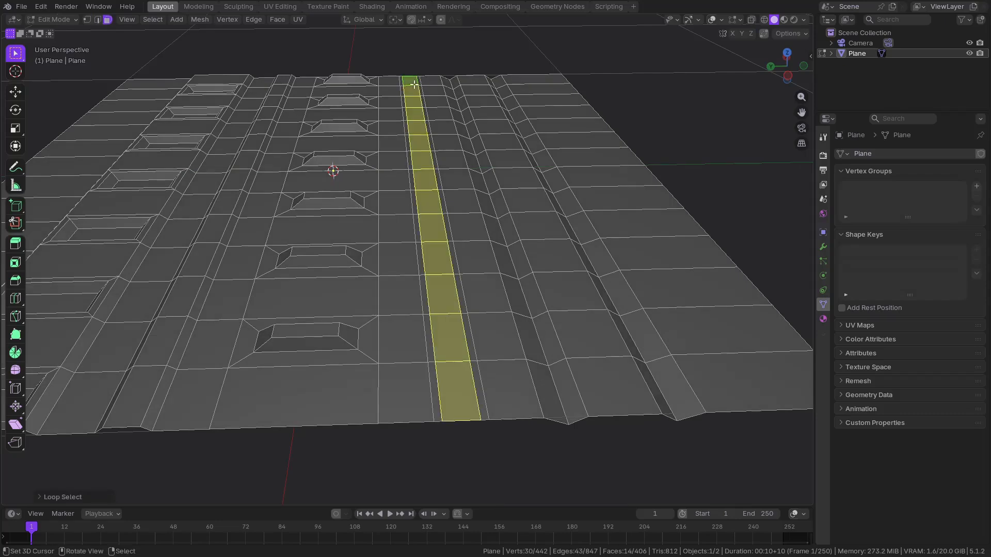
pyautogui.press('g')
pyautogui.press('z')
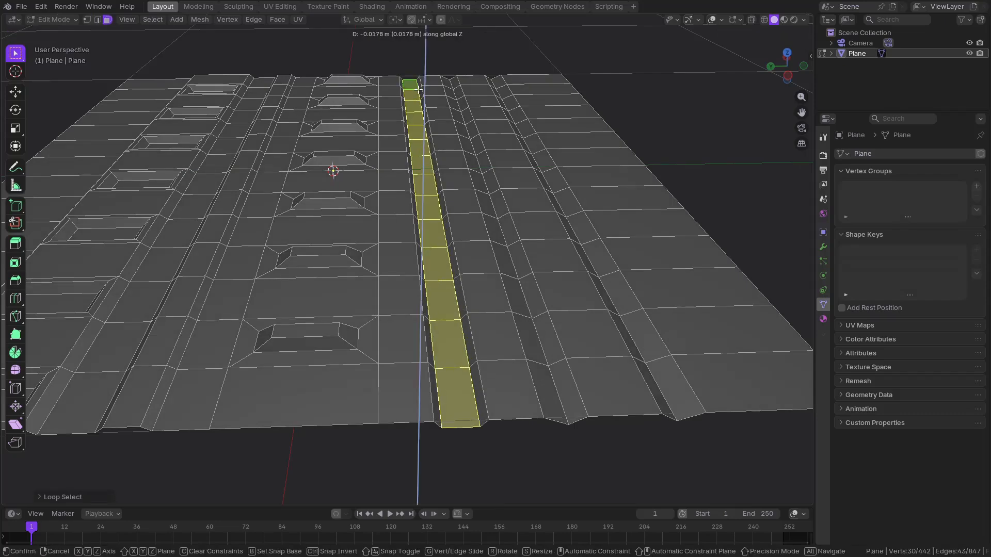
pyautogui.click(418, 89)
pyautogui.press('Tab')
pyautogui.moveTo(418, 89); pyautogui.dragTo(444, 215, button='middle')
pyautogui.scroll(6, 513, 212)
# In Edit Mode, add a lengthwise loop cut near each of the plane's two long outer edges, sliding each toward its edge.
pyautogui.hotkey('ctrl', 'Tab')
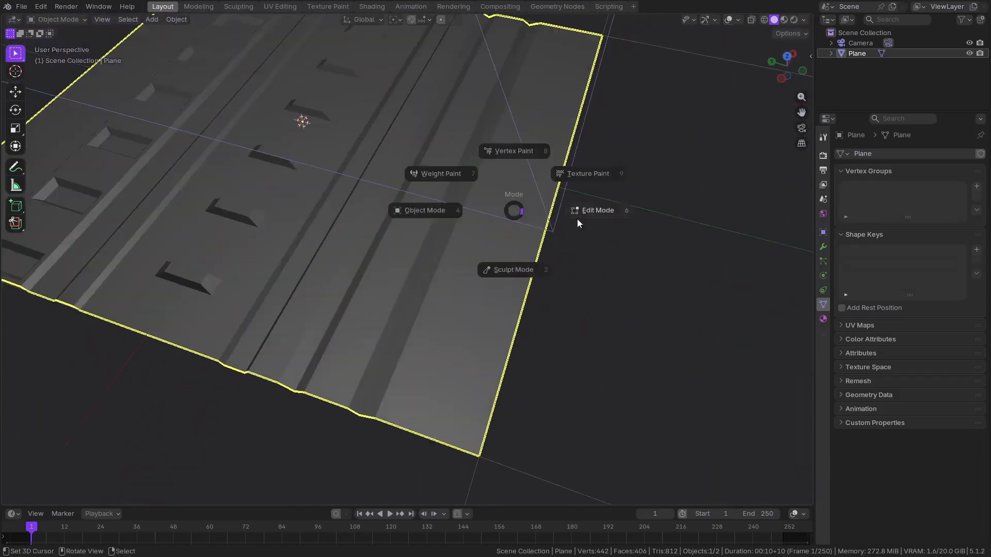
pyautogui.click(577, 218)
pyautogui.hotkey('ctrl', 'r')
pyautogui.click(531, 104)
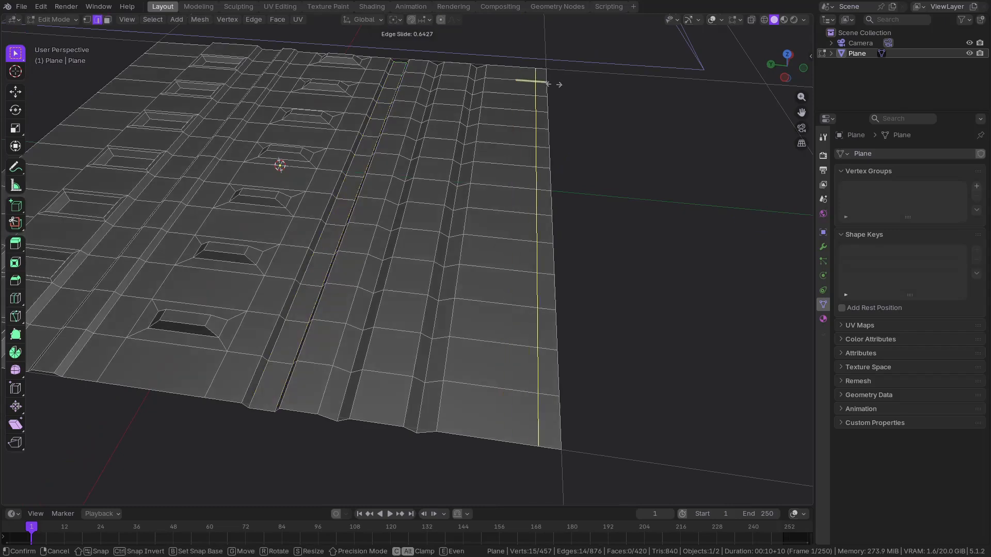
pyautogui.click(548, 84)
pyautogui.moveTo(418, 146); pyautogui.dragTo(504, 161, button='middle')
pyautogui.hotkey('ctrl', 'r')
pyautogui.click(402, 89)
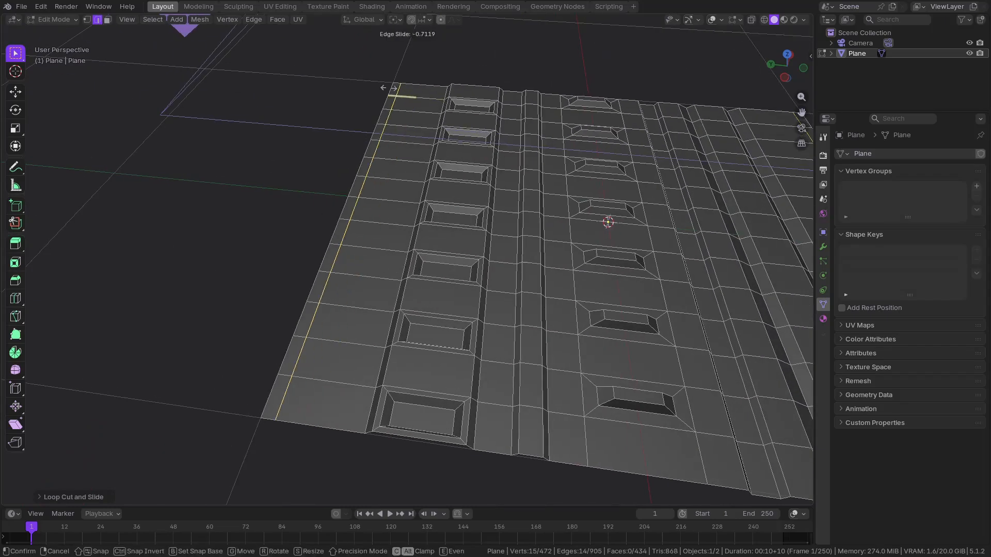
pyautogui.click(388, 88)
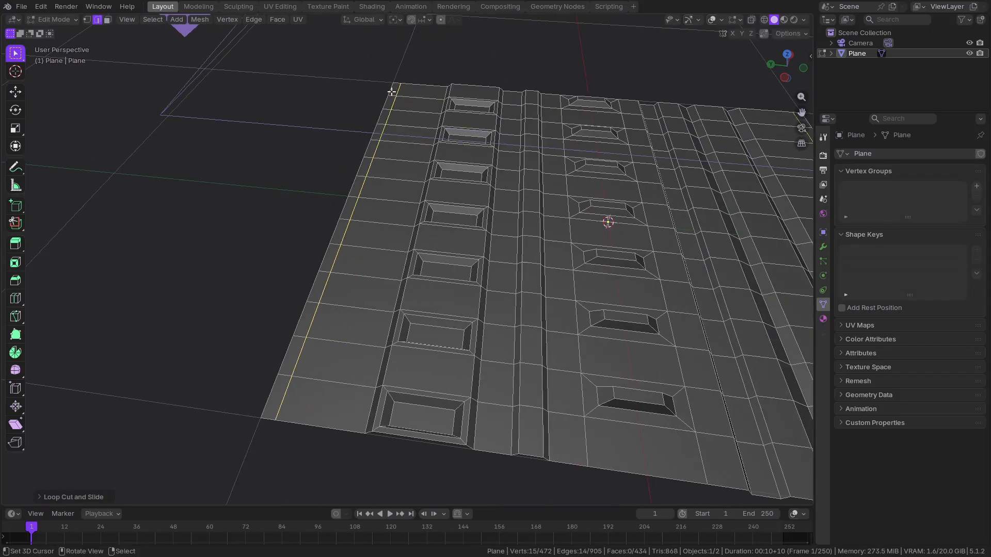
# Add another lengthwise loop cut in the narrow edge strip beside the inset-panel band, offset toward the strip's inner side.
pyautogui.hotkey('ctrl', 'r')
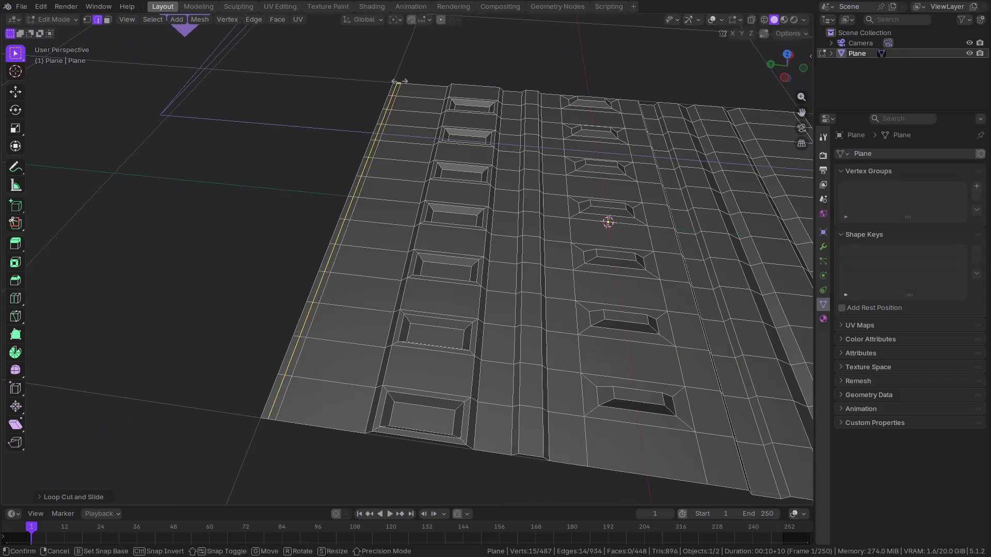
pyautogui.click(400, 83)
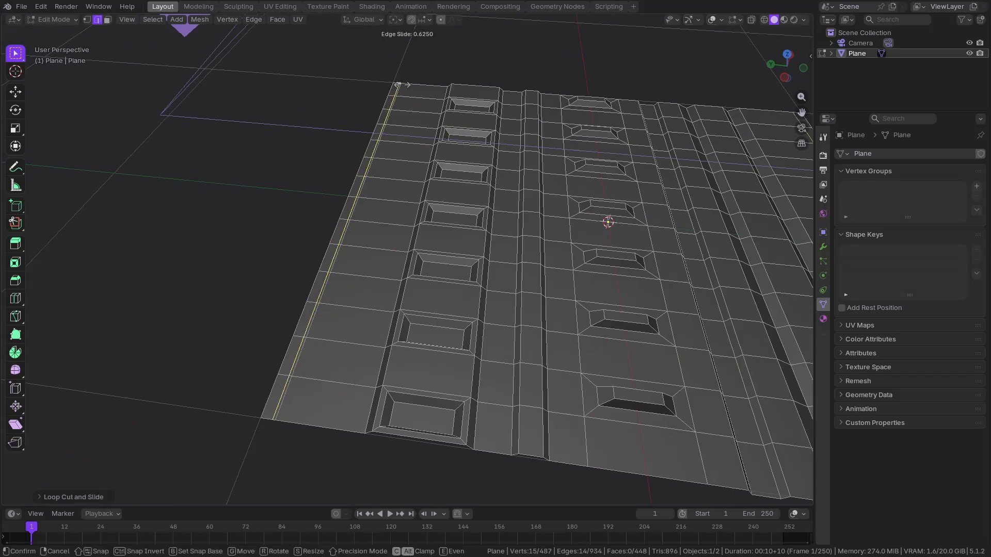
pyautogui.click(392, 88)
# Select the outermost face loop beside the inset-panel band and raise it about 0.015 m along Z.
pyautogui.press('3')
pyautogui.keyDown('alt'); pyautogui.click(393, 91); pyautogui.keyUp('alt')
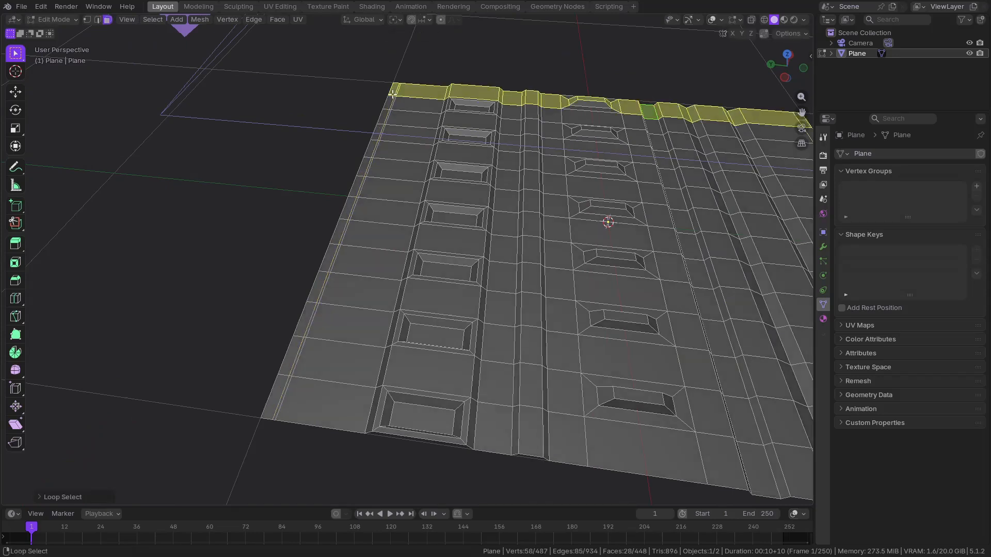
pyautogui.click(393, 91)
pyautogui.keyDown('alt'); pyautogui.click(392, 93); pyautogui.keyUp('alt')
pyautogui.press('g')
pyautogui.press('z')
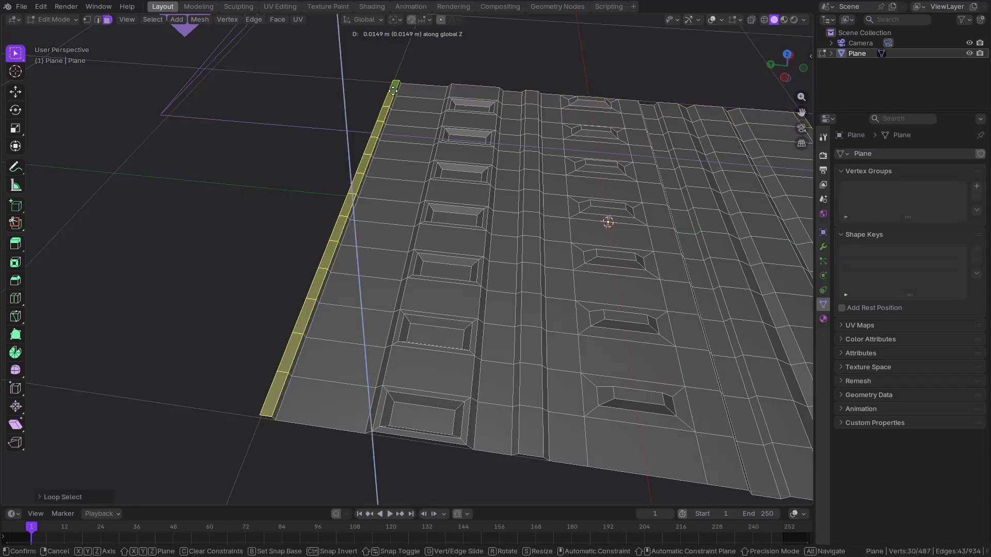
pyautogui.click(392, 117)
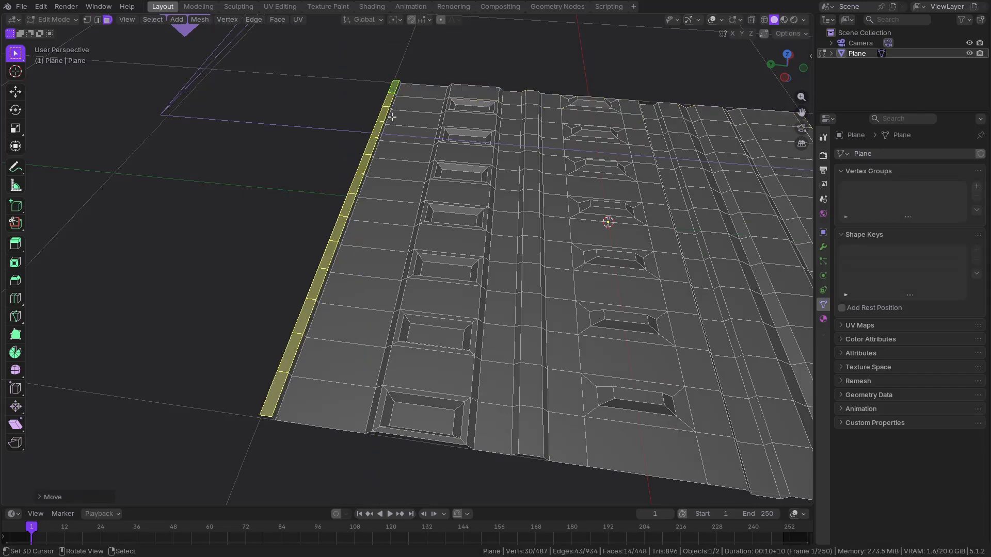
# From the top view, move the edge loop at the foot of the raised rim inward to widen its slope.
pyautogui.press('KP_7')
pyautogui.scroll(3, 400, 149)
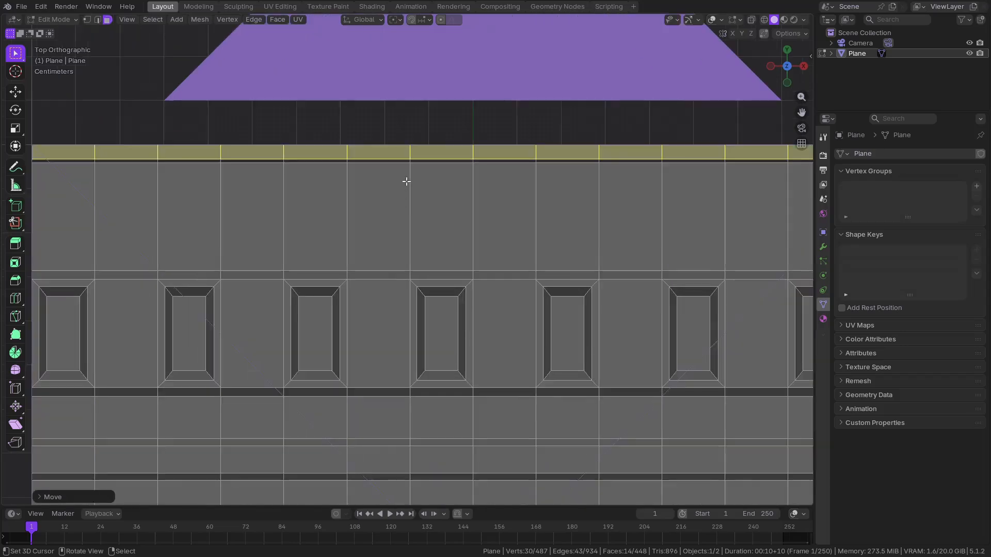
pyautogui.press('2')
pyautogui.keyDown('alt'); pyautogui.click(426, 165); pyautogui.keyUp('alt')
pyautogui.press('g')
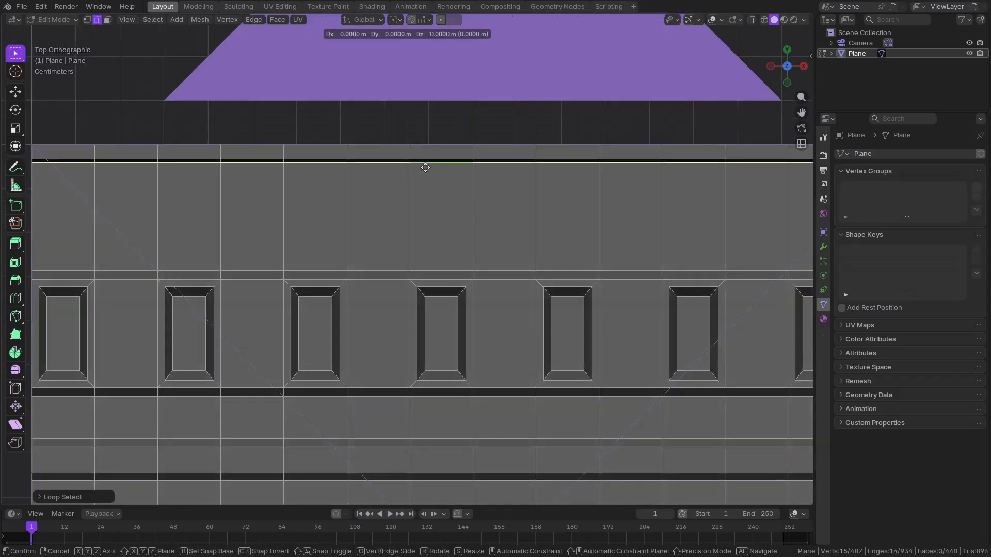
pyautogui.press('Escape')
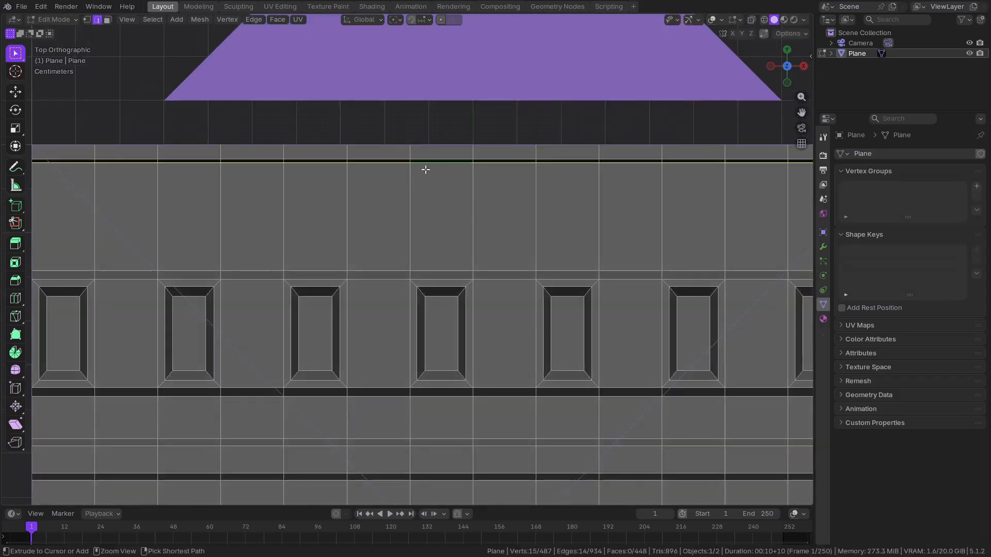
pyautogui.press('g')
pyautogui.click(427, 174)
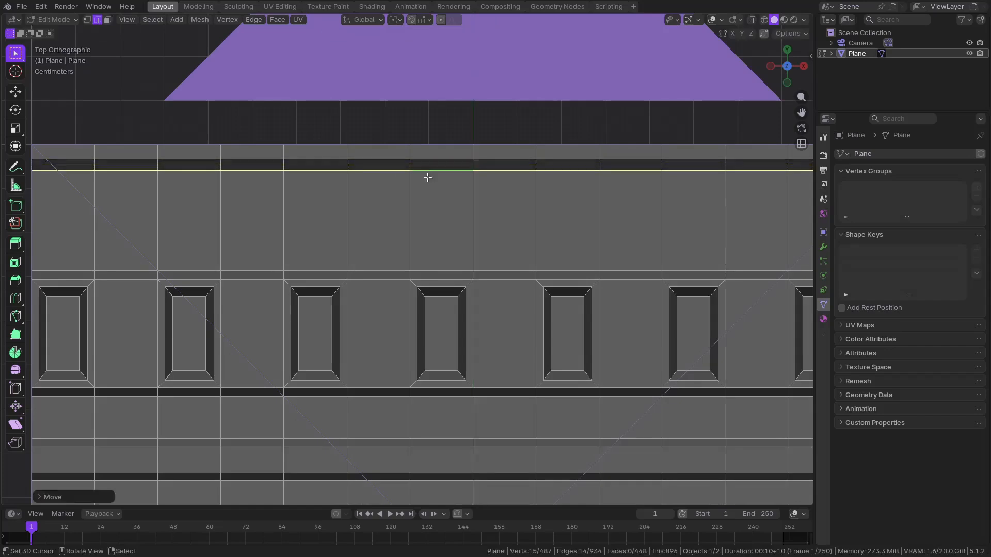
# Add a lengthwise loop cut just inside the existing cut along the plane's opposite outer edge.
pyautogui.scroll(-5, 516, 247)
pyautogui.keyDown('shift'); pyautogui.scroll(-5, 497, 133); pyautogui.keyUp('shift')
pyautogui.scroll(6, 457, 331)
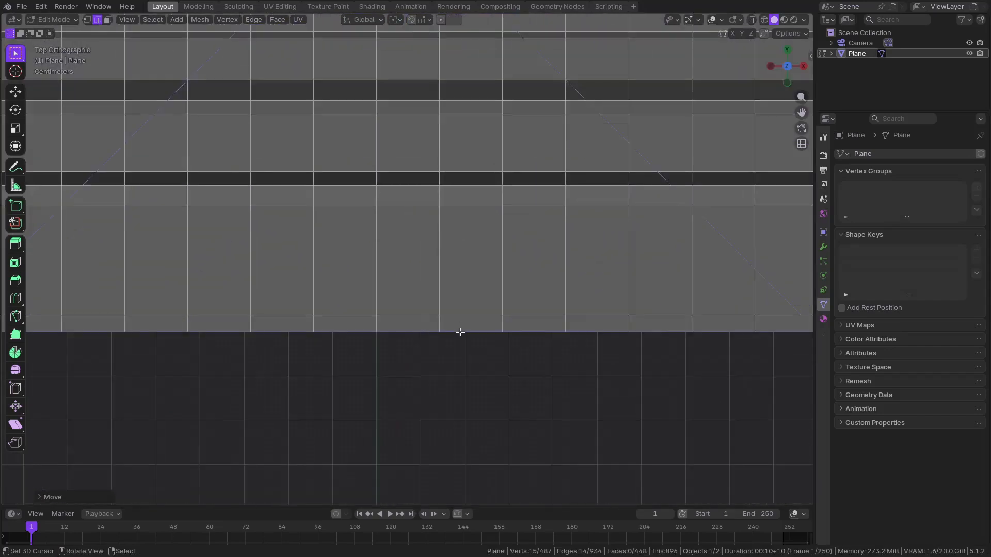
pyautogui.press('3')
pyautogui.hotkey('ctrl', 'r')
pyautogui.click(436, 310)
pyautogui.click(434, 330)
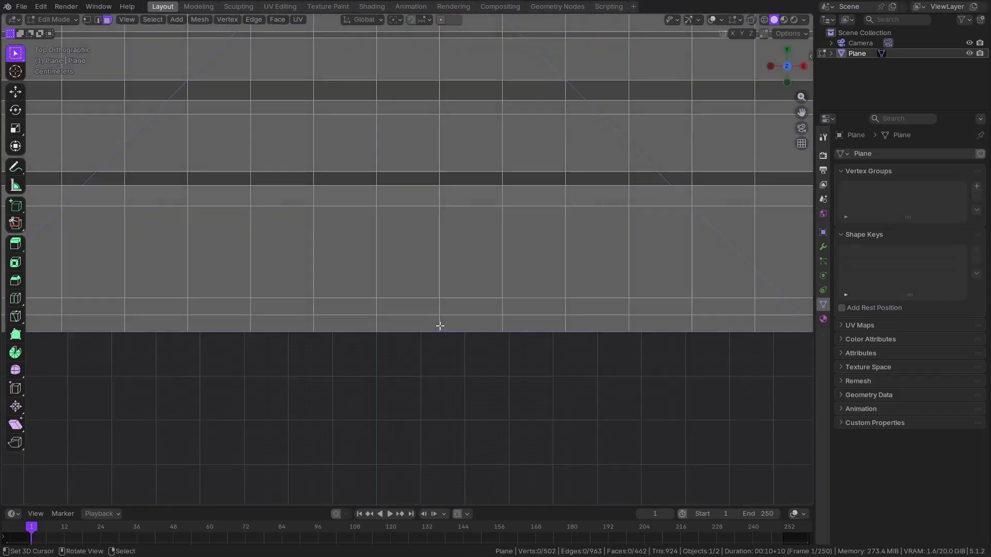
# Raise the outermost face loop along this opposite edge along Z, return to Object Mode and deselect the plane.
pyautogui.keyDown('alt'); pyautogui.click(439, 326); pyautogui.keyUp('alt')
pyautogui.moveTo(440, 326); pyautogui.dragTo(570, 210, button='middle')
pyautogui.press('g')
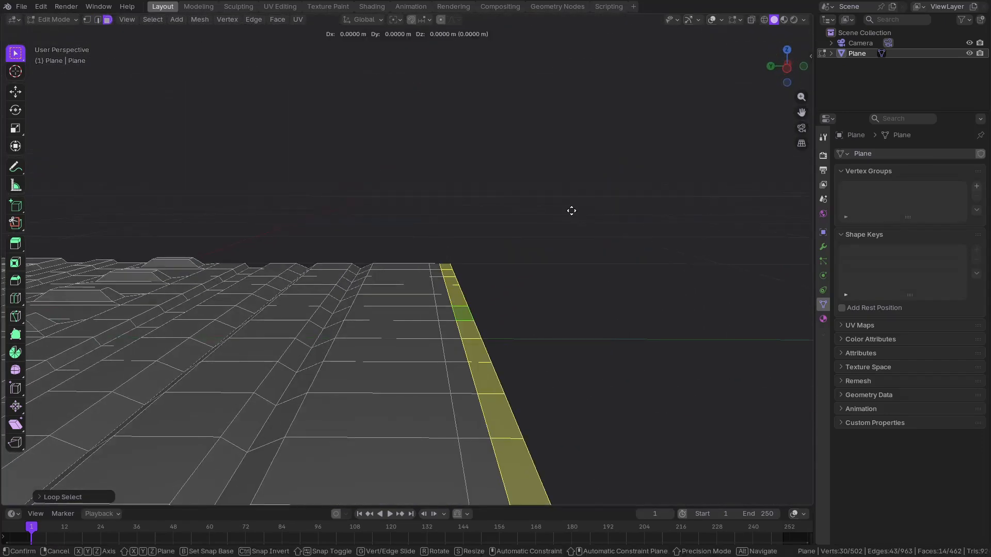
pyautogui.press('z')
pyautogui.click(573, 199)
pyautogui.press('Tab')
pyautogui.scroll(-5, 463, 208)
pyautogui.click(463, 208)
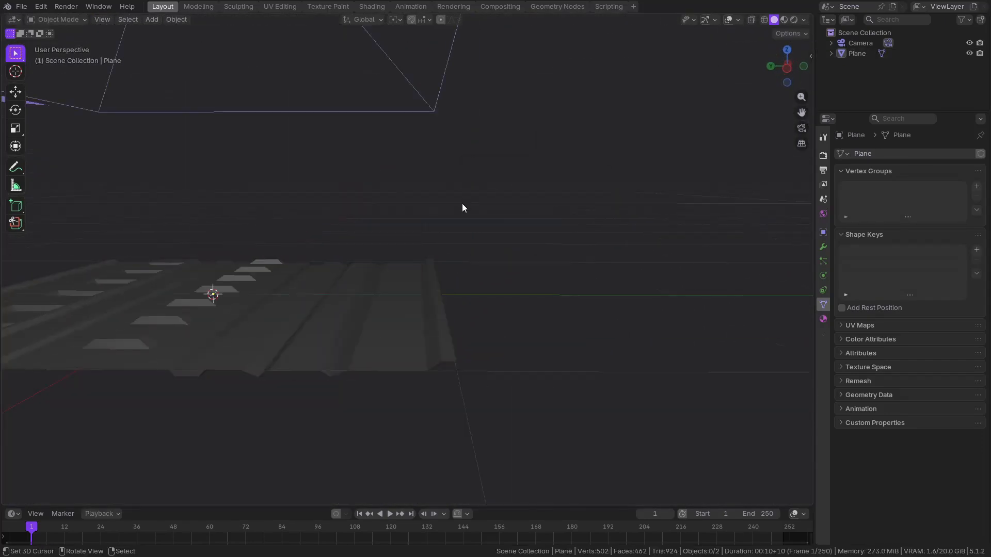
# Examine the whole relief from the top view and select the plane.
pyautogui.press('KP_7')
pyautogui.keyDown('shift'); pyautogui.moveTo(452, 197); pyautogui.dragTo(438, 333, button='middle'); pyautogui.keyUp('shift')
pyautogui.scroll(-5, 438, 288)
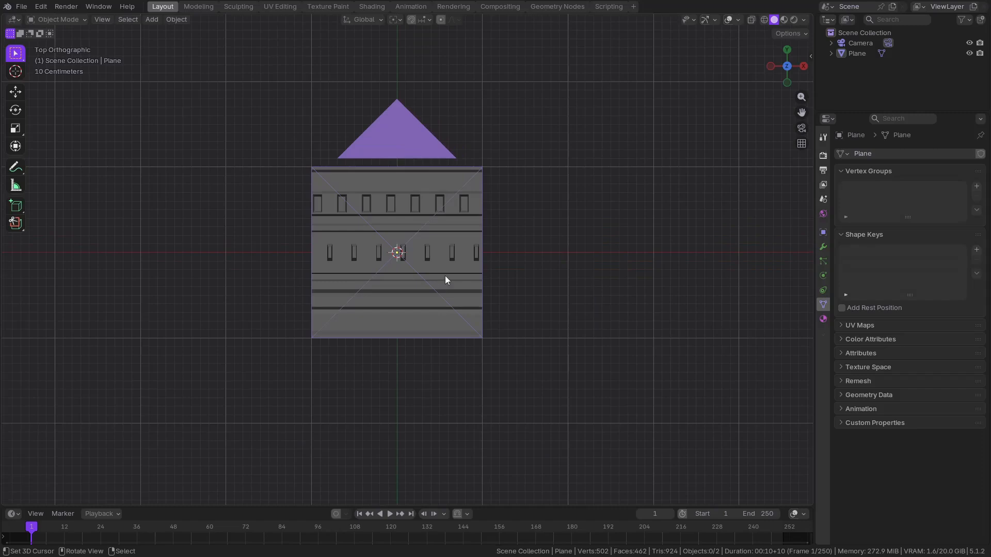
pyautogui.scroll(3, 419, 258)
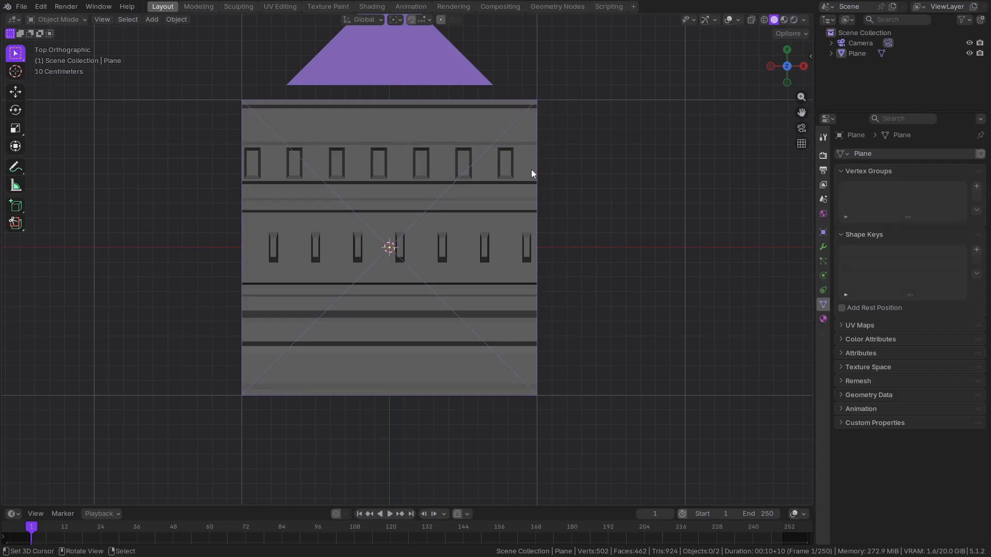
pyautogui.click(456, 222)
pyautogui.scroll(7, 456, 222)
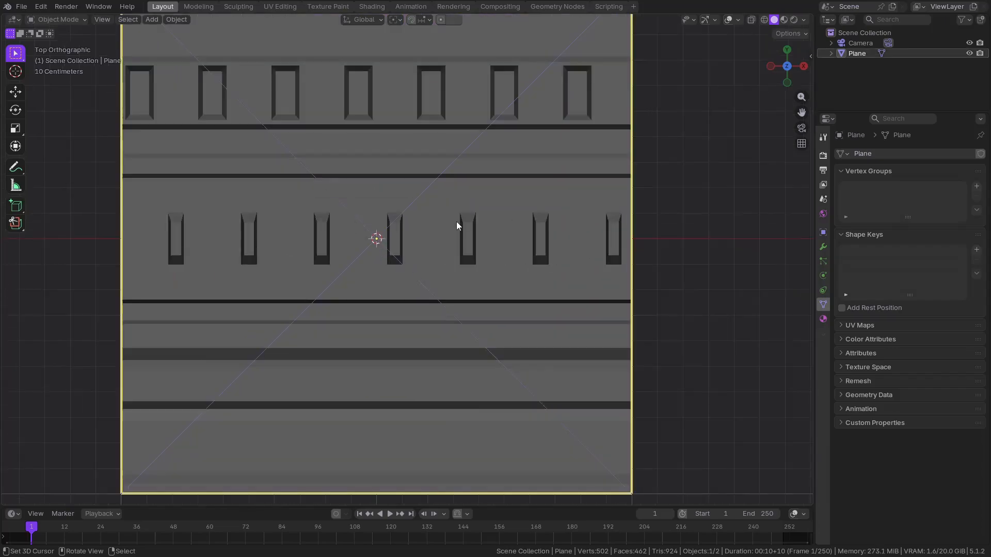
pyautogui.scroll(-5, 456, 226)
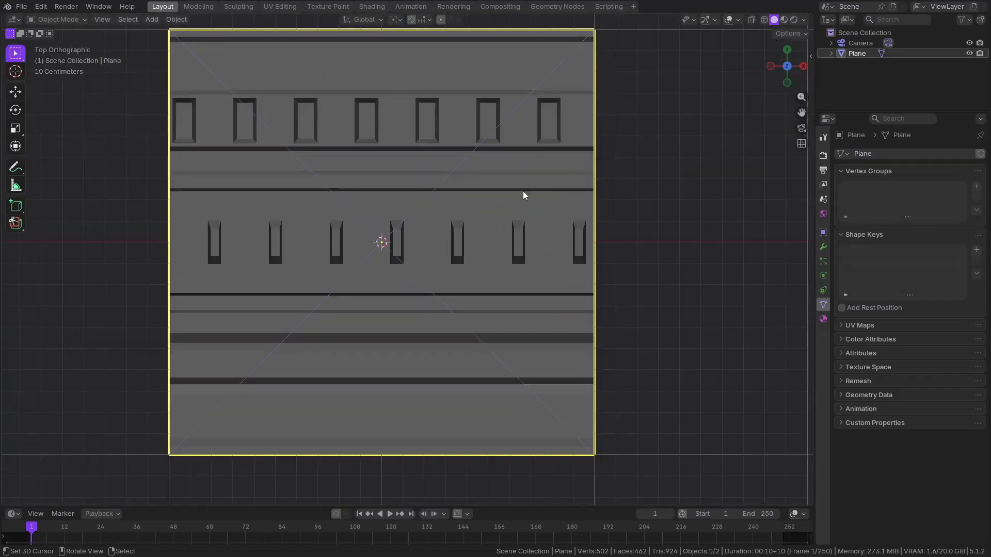
# Try to bevel all of the plane's geometry at once in Edit Mode with a single segment, then undo it.
pyautogui.scroll(-3, 521, 192)
pyautogui.press('Tab')
pyautogui.scroll(2, 551, 184)
pyautogui.press('a')
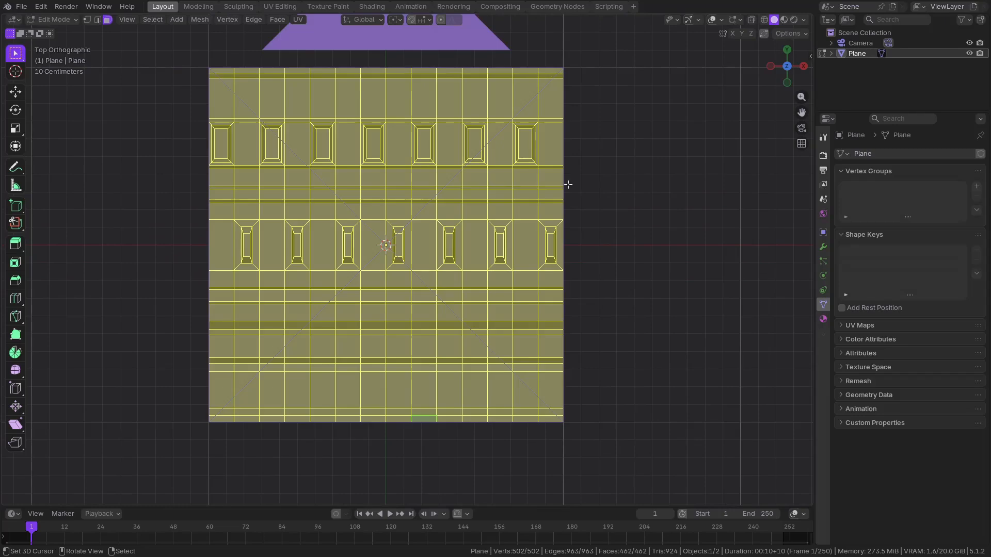
pyautogui.hotkey('ctrl', 'b')
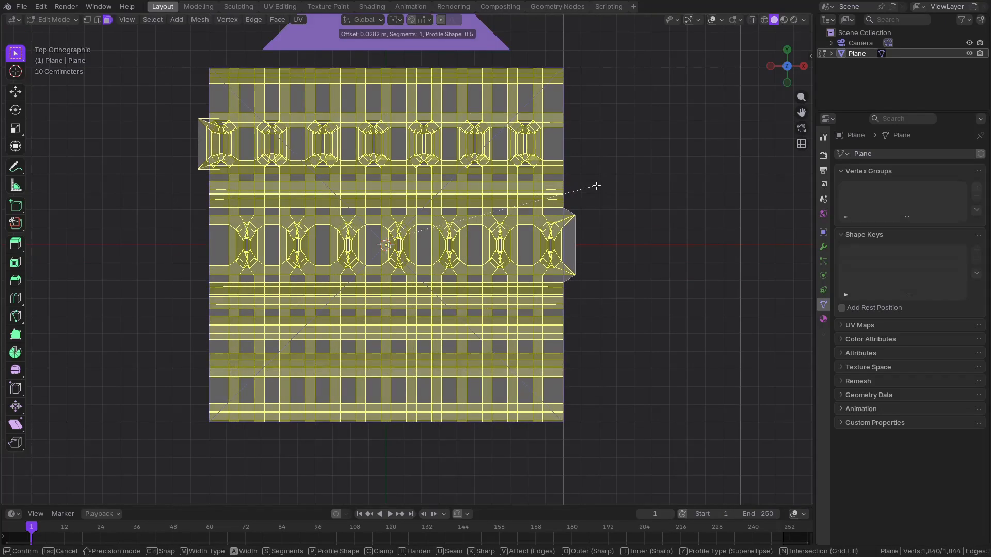
pyautogui.click(597, 186)
pyautogui.hotkey('ctrl', 'z')
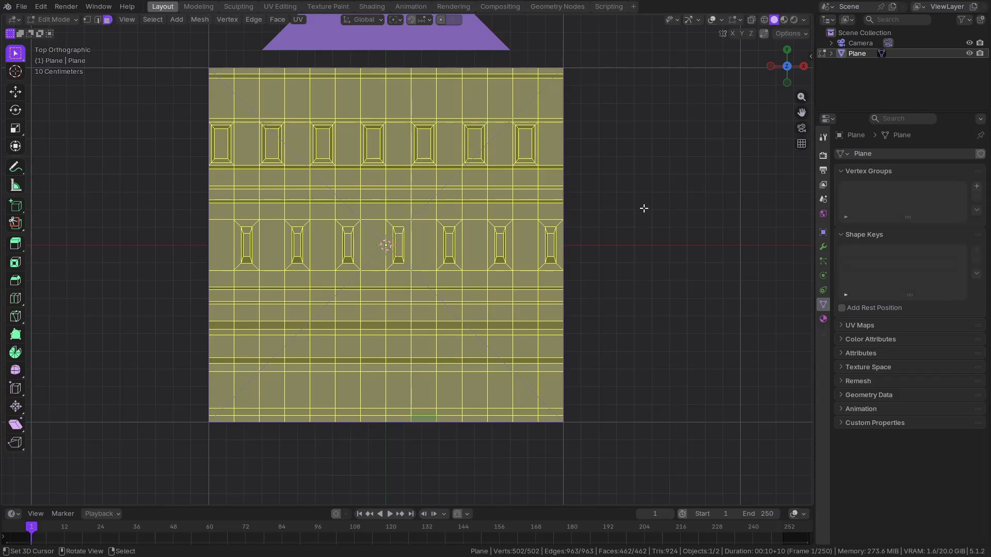
pyautogui.press('Tab')
# Add a Bevel modifier to the plane and inspect the softened edges up close.
pyautogui.click(823, 246)
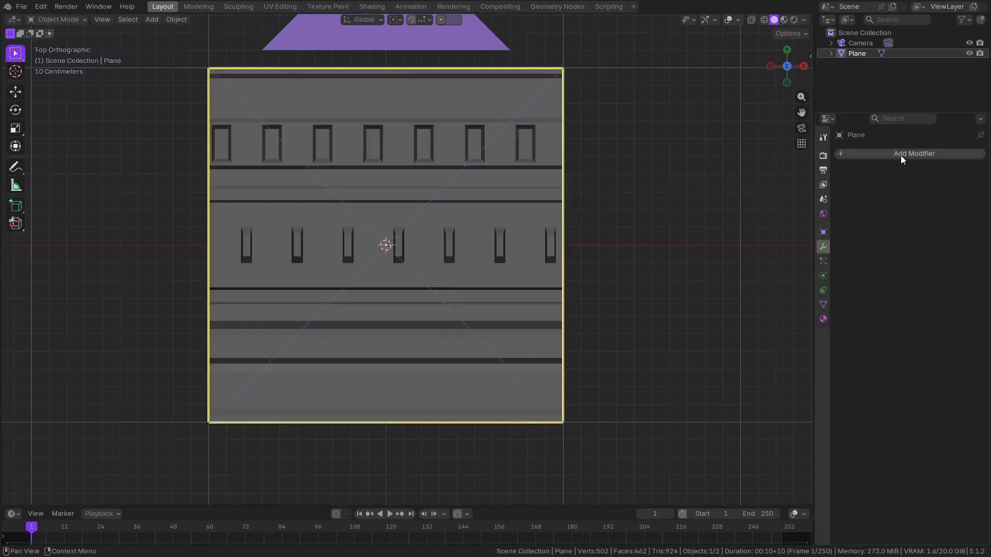
pyautogui.click(901, 153)
pyautogui.write('b')
pyautogui.click(892, 182)
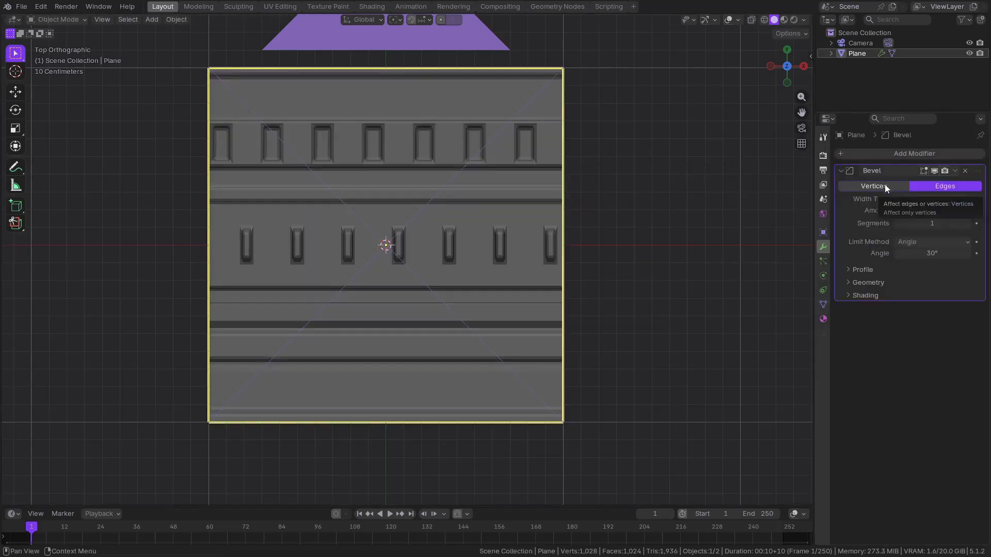
pyautogui.scroll(3, 612, 199)
pyautogui.scroll(-1, 612, 198)
pyautogui.keyDown('shift'); pyautogui.moveTo(612, 198); pyautogui.dragTo(411, 252, button='middle'); pyautogui.keyUp('shift')
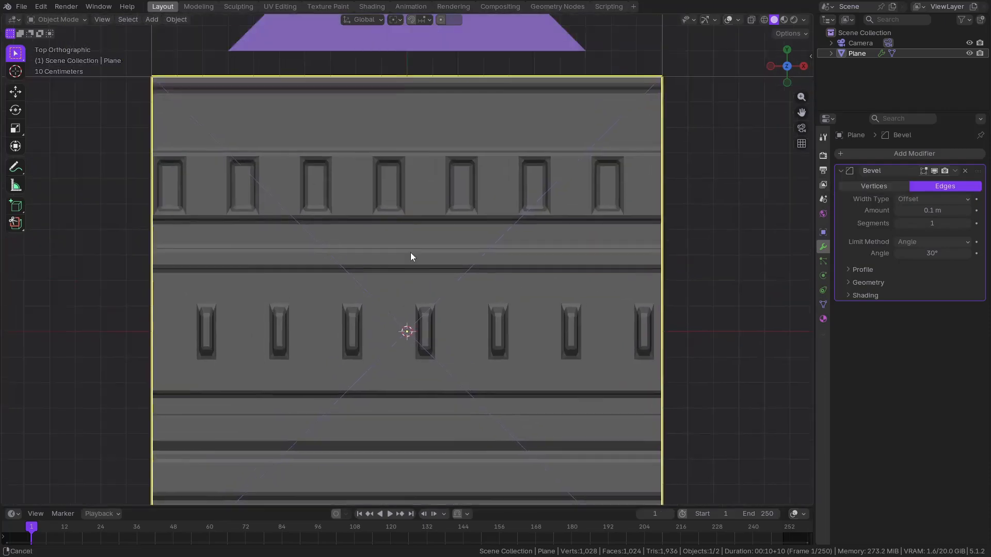
pyautogui.scroll(3, 410, 252)
pyautogui.press('KP_Decimal')
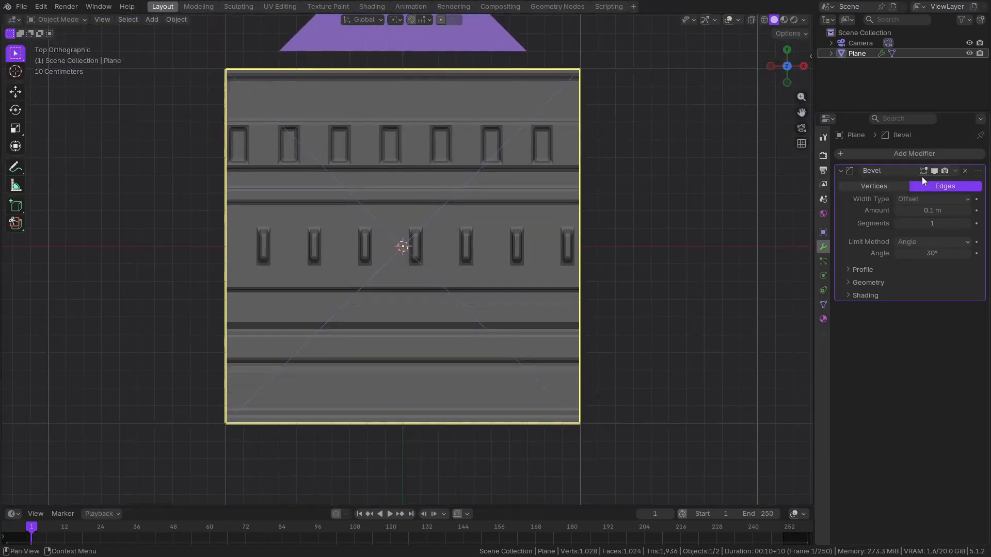
# Add a Weighted Normal modifier to the plane, deselect it and check the smoothed shading from several angles.
pyautogui.click(918, 158)
pyautogui.click(916, 186)
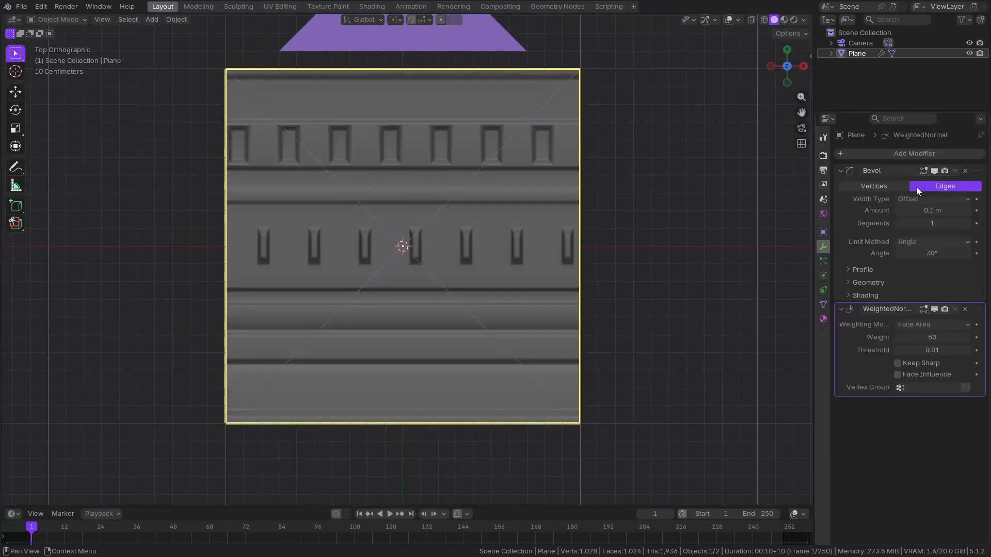
pyautogui.scroll(2, 681, 193)
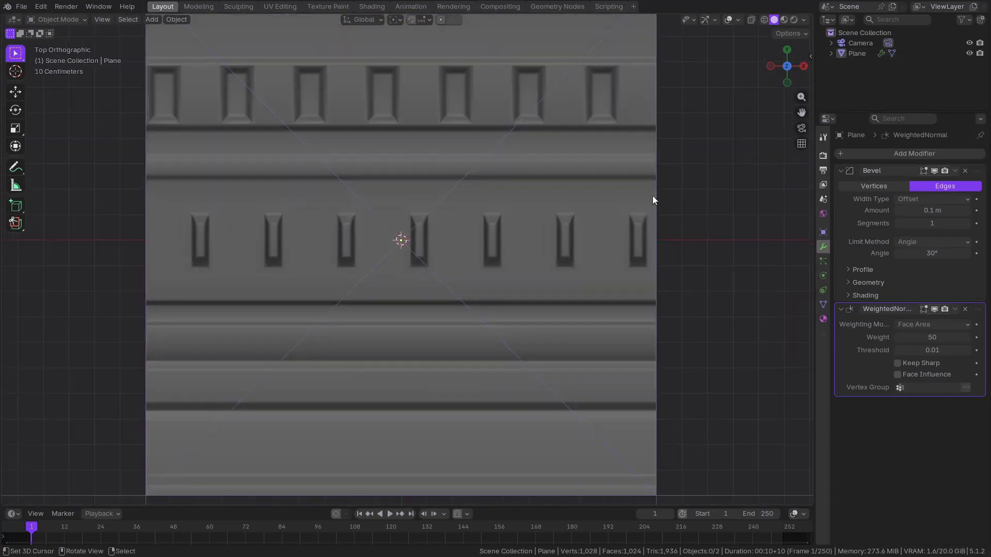
pyautogui.scroll(-2, 568, 253)
pyautogui.moveTo(552, 260); pyautogui.dragTo(251, 245, button='middle')
pyautogui.scroll(-3, 478, 169)
pyautogui.scroll(4, 407, 166)
pyautogui.press('KP_7')
pyautogui.scroll(2, 550, 253)
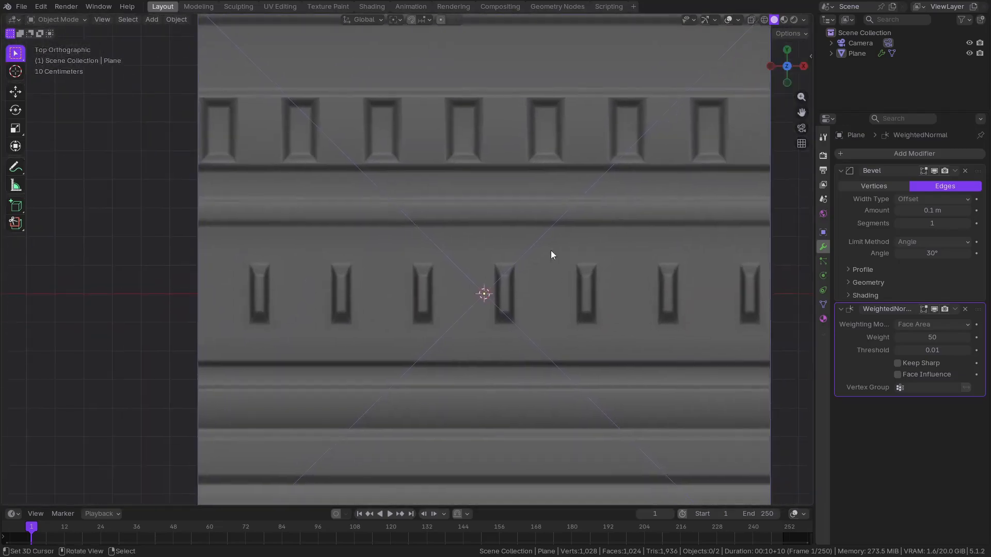
# Set the Weighted Normal modifier's weight to 100 and the Bevel modifier's amount to 0.005 m.
pyautogui.moveTo(924, 337); pyautogui.dragTo(940, 337)
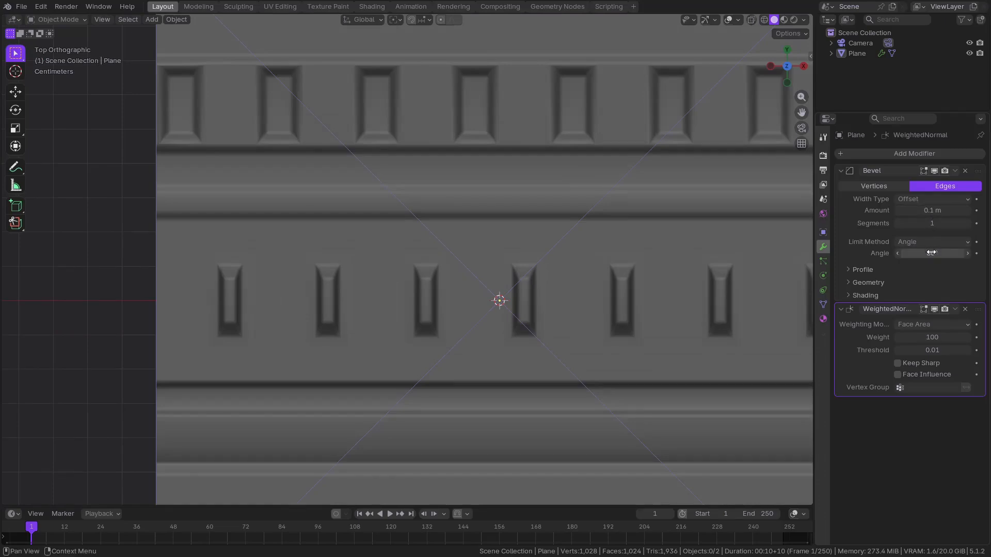
pyautogui.moveTo(932, 210); pyautogui.dragTo(915, 210)
pyautogui.scroll(-4, 620, 246)
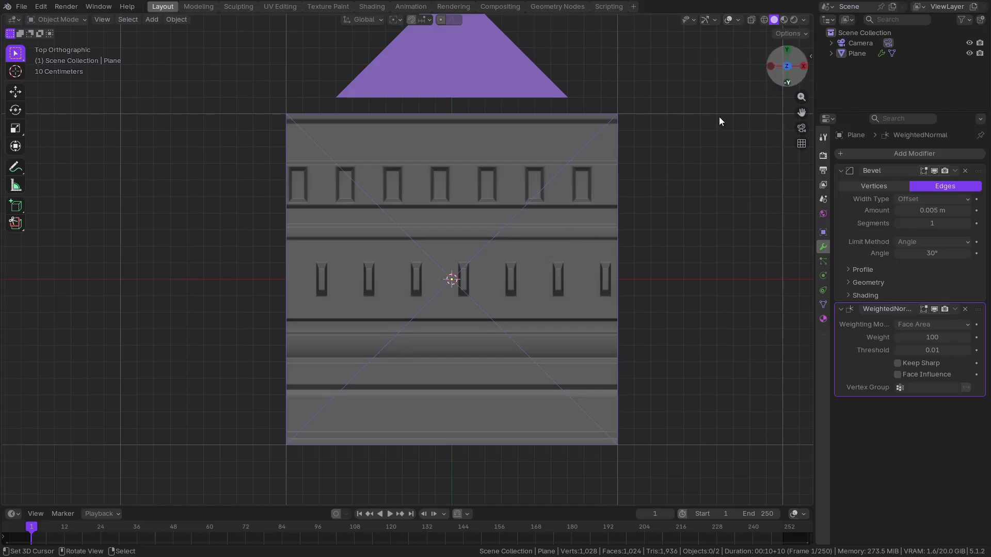
# Switch the viewport's MatCap to the multicoloured normal-map sphere and inspect the relief with it.
pyautogui.click(803, 21)
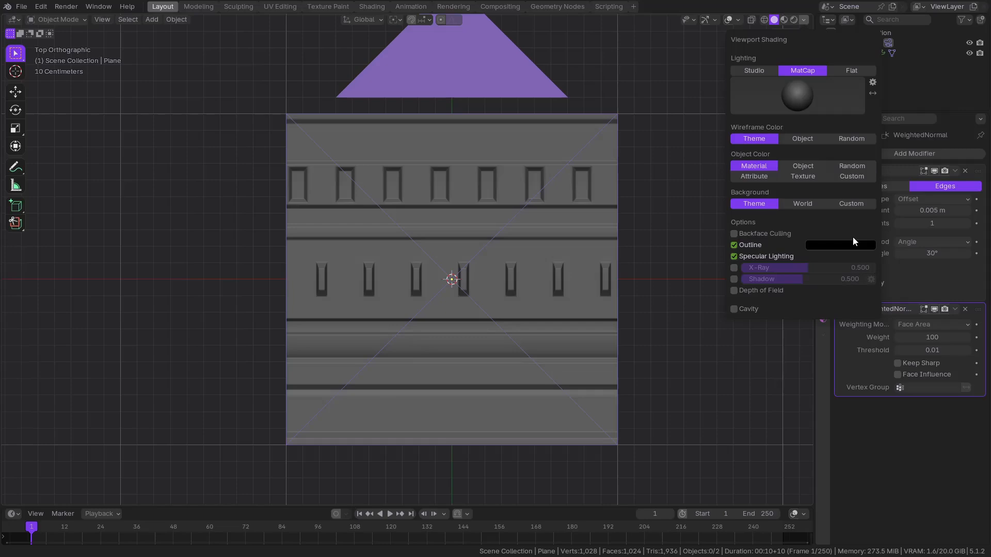
pyautogui.click(797, 90)
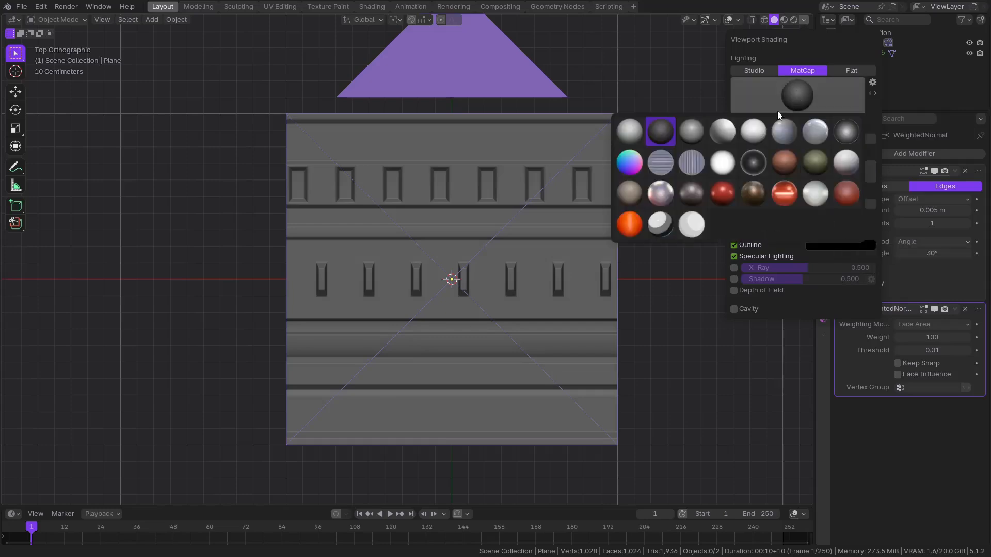
pyautogui.click(635, 162)
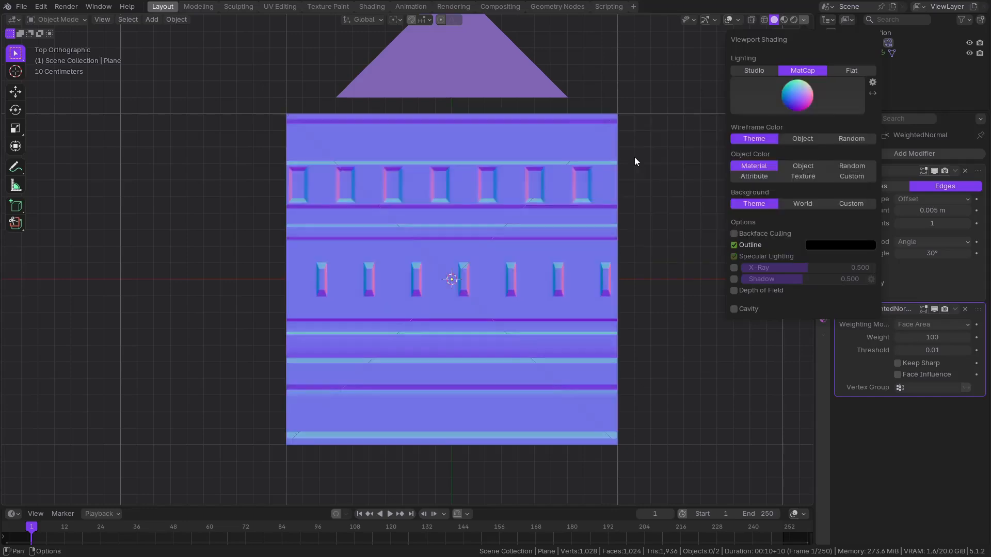
pyautogui.click(635, 158)
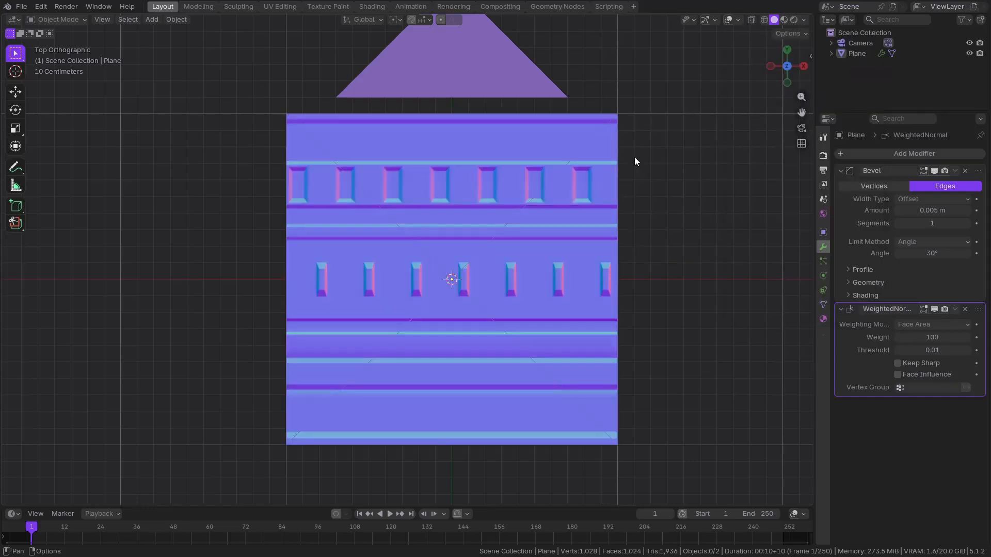
pyautogui.scroll(2, 634, 162)
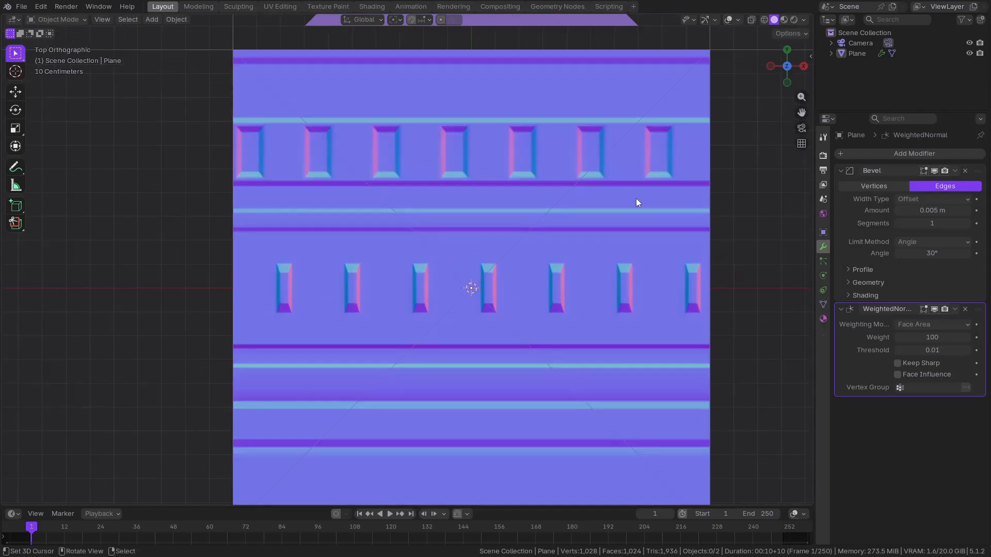
pyautogui.scroll(-3, 586, 108)
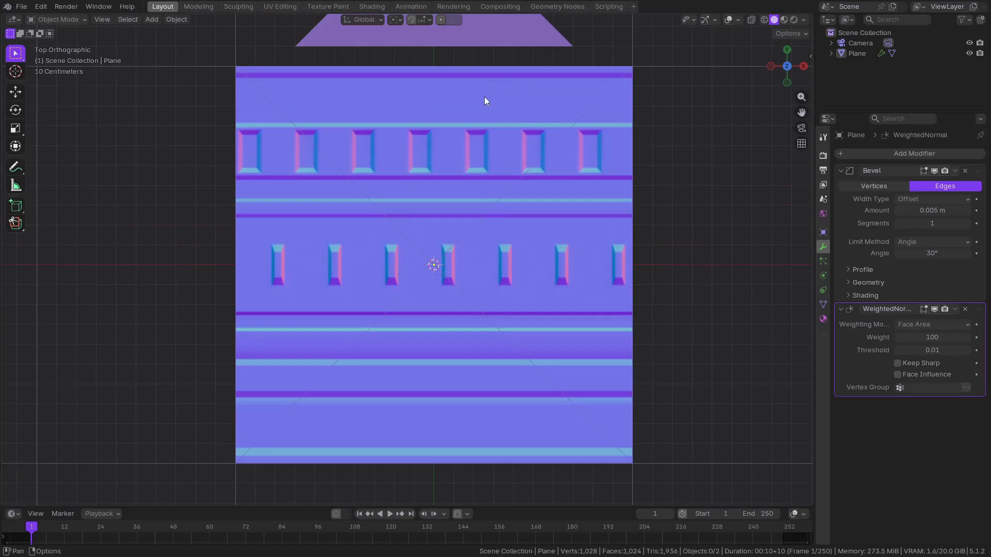
# Render a viewport preview of the normal-coloured relief from the top view.
pyautogui.click(67, 6)
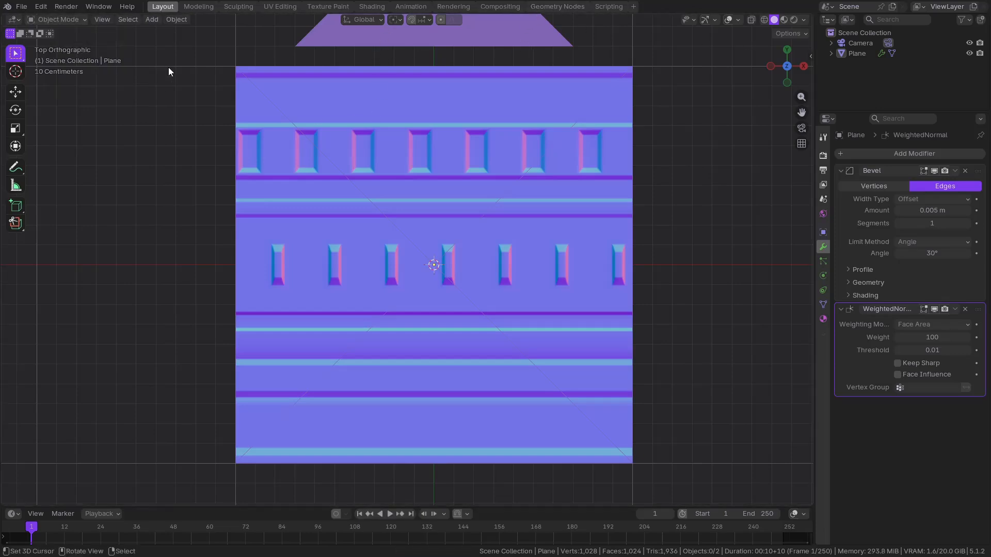
pyautogui.click(109, 20)
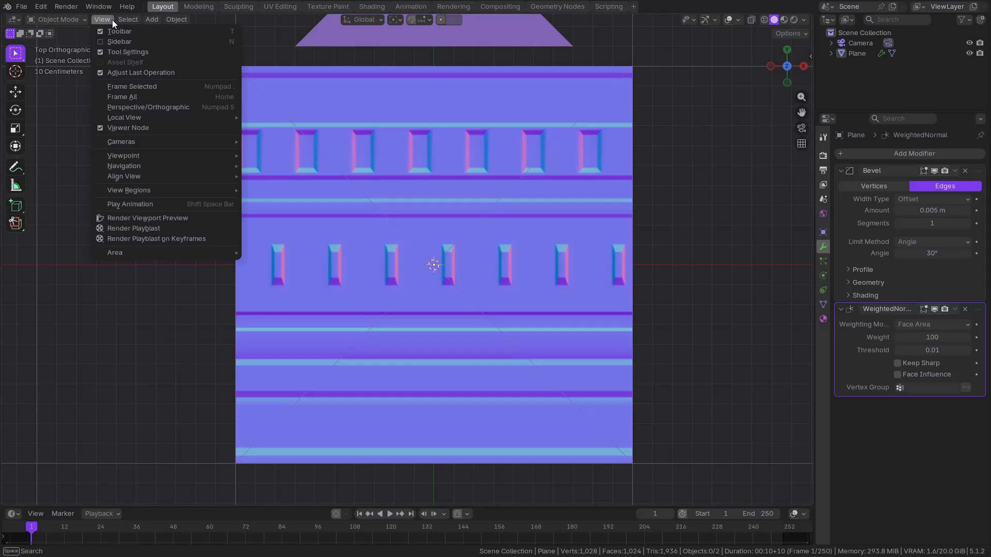
pyautogui.click(177, 215)
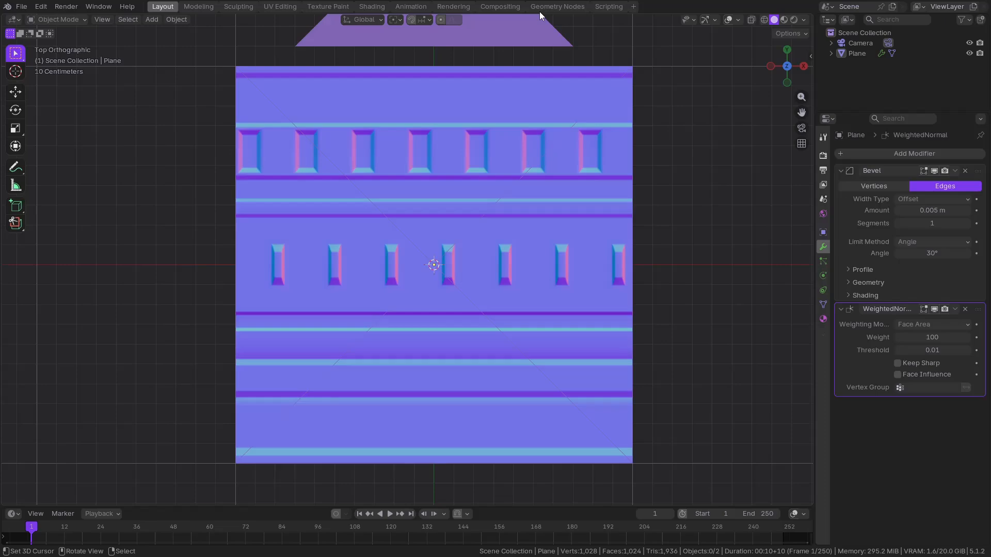
# Set the scene's color management view transform to Standard.
pyautogui.moveTo(513, 177); pyautogui.dragTo(537, 135, button='middle')
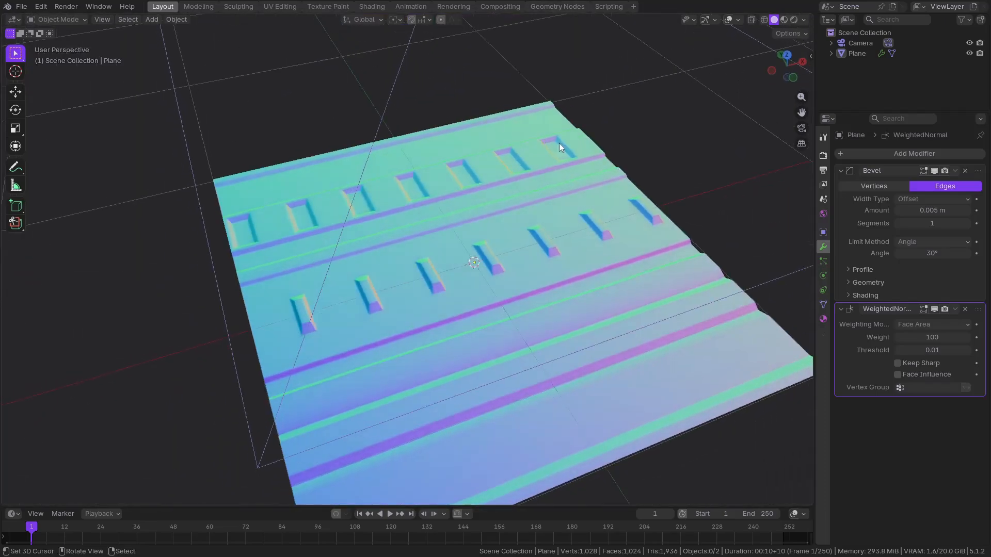
pyautogui.click(823, 155)
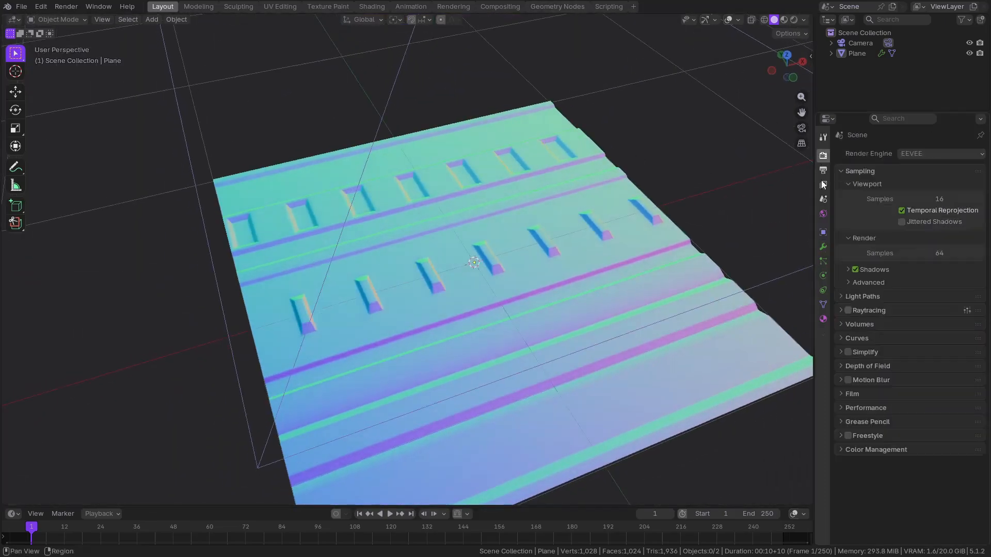
pyautogui.click(840, 450)
pyautogui.click(922, 479)
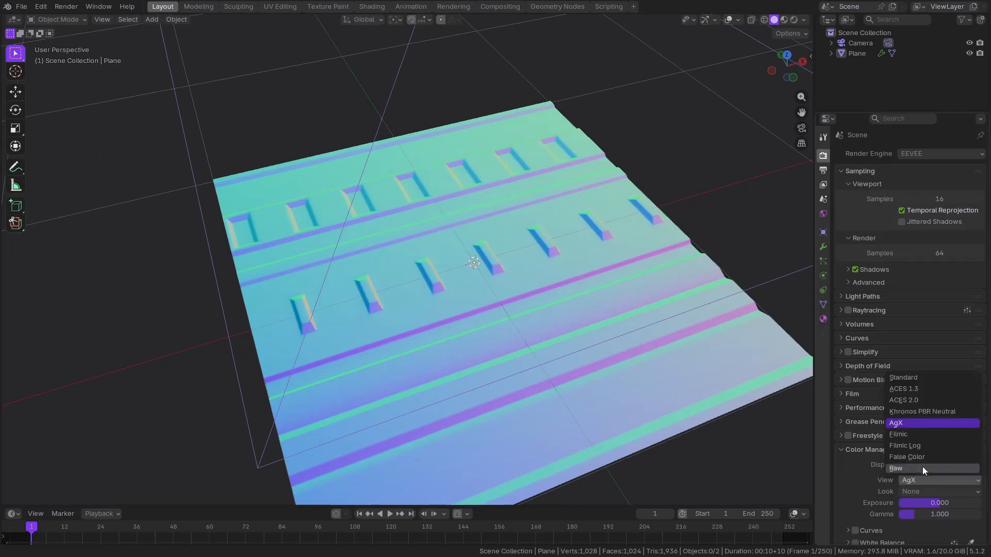
pyautogui.click(923, 376)
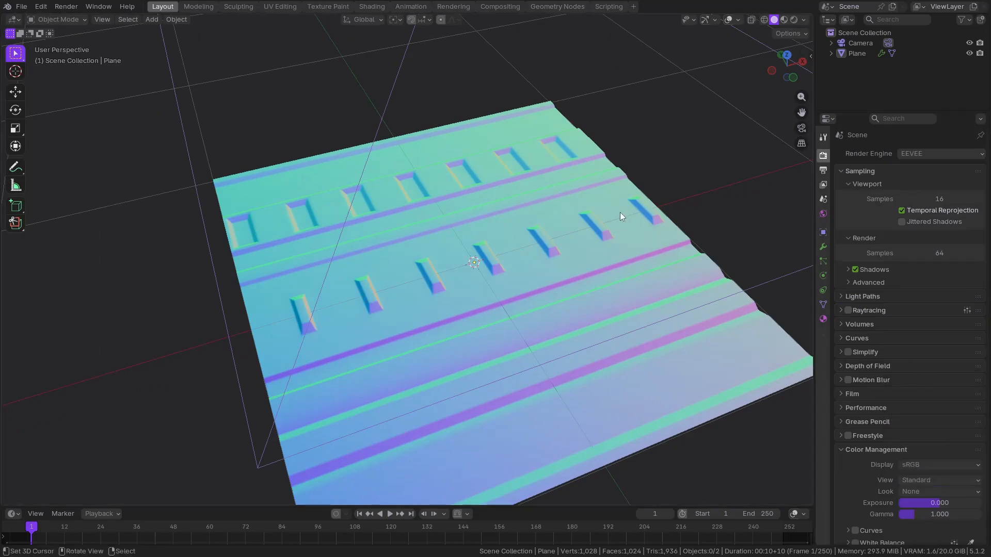
# Look through the camera, hide the viewport overlays and render a viewport preview of the relief.
pyautogui.press('KP_7')
pyautogui.scroll(-3, 568, 176)
pyautogui.scroll(2, 568, 178)
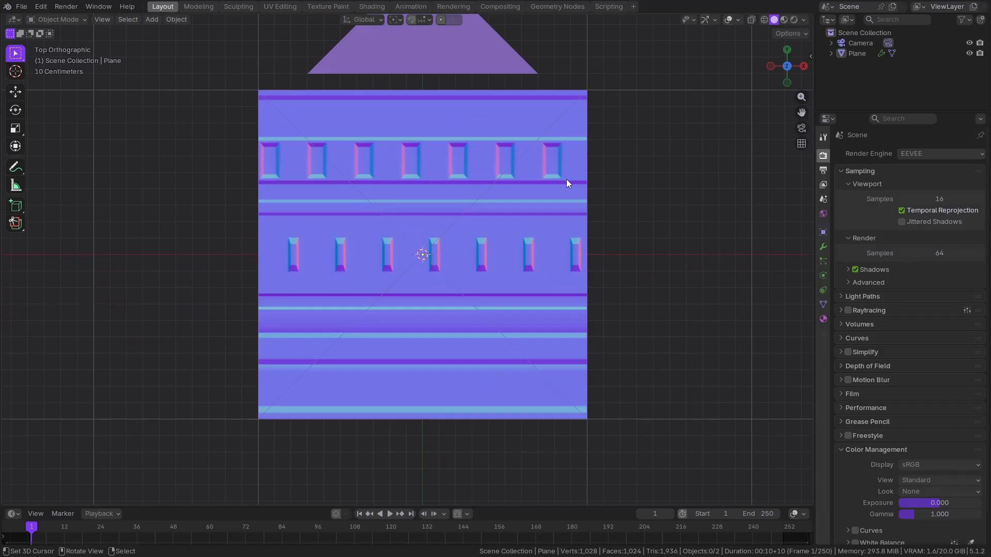
pyautogui.press('KP_0')
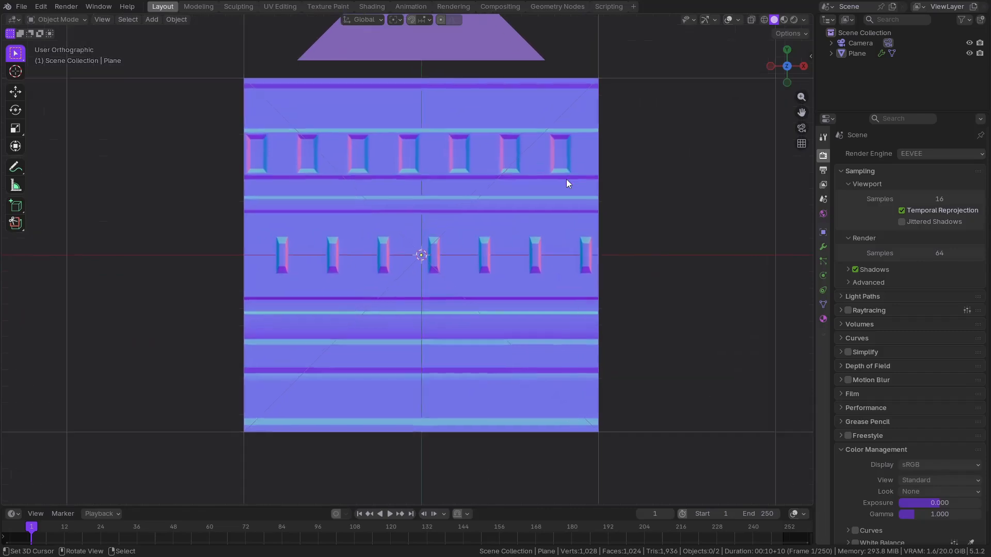
pyautogui.scroll(2, 522, 178)
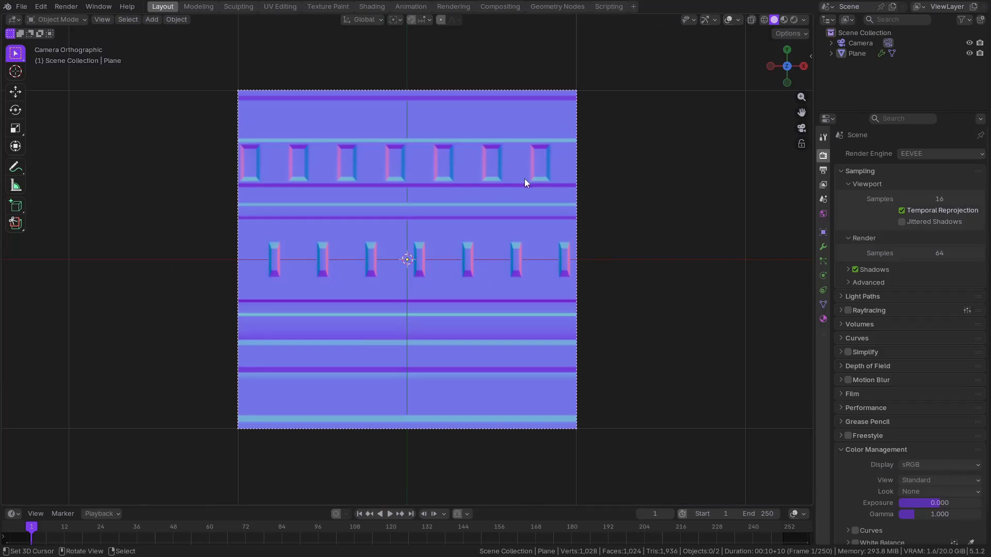
pyautogui.scroll(1, 696, 90)
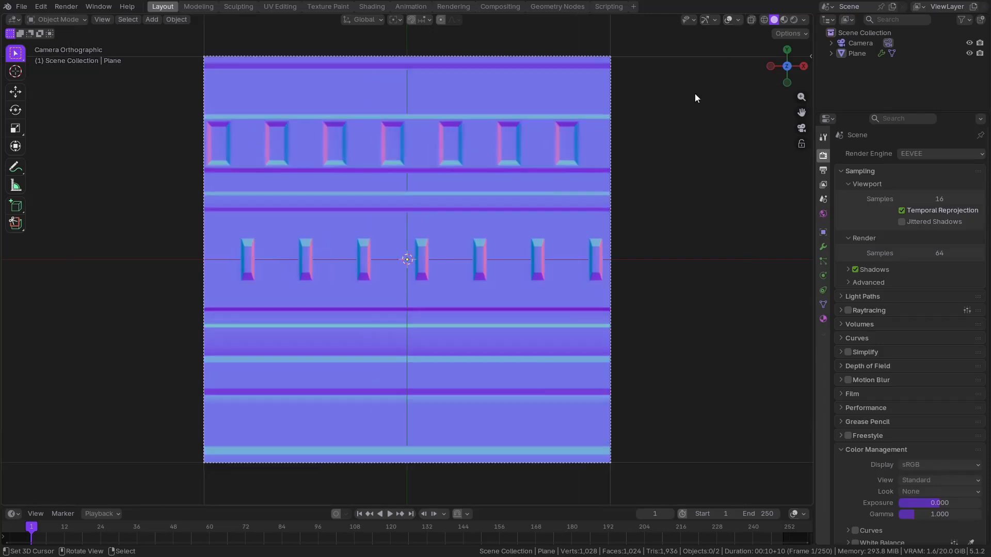
pyautogui.click(726, 21)
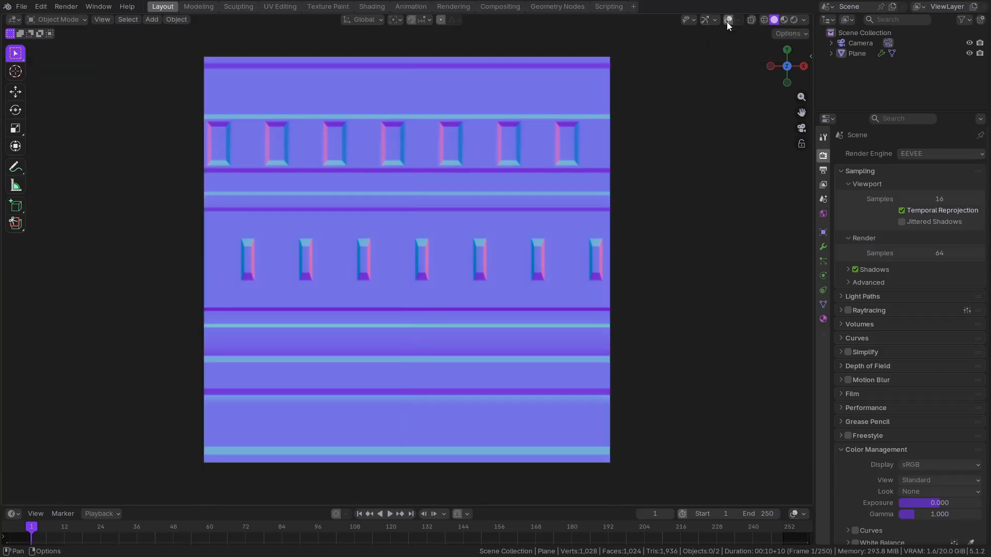
pyautogui.click(106, 19)
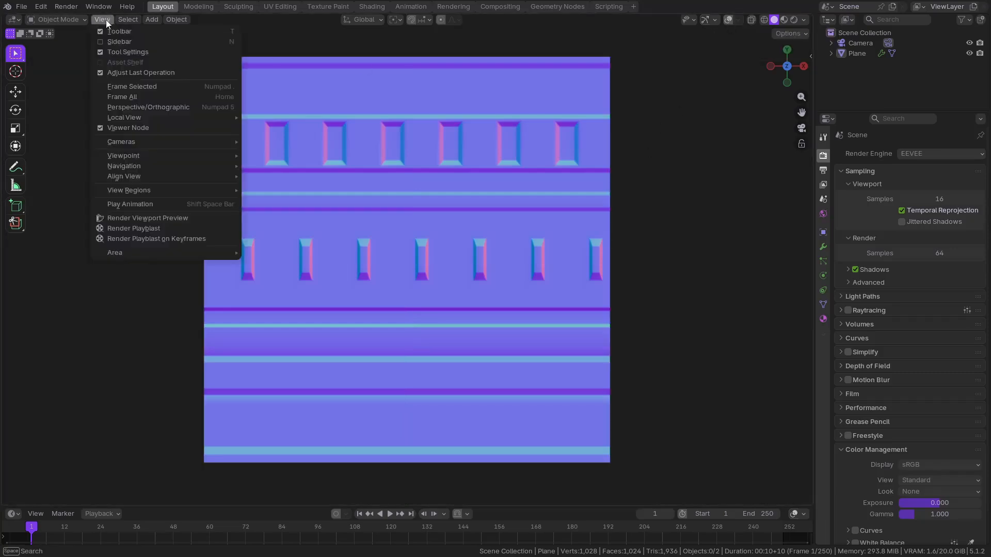
pyautogui.click(116, 217)
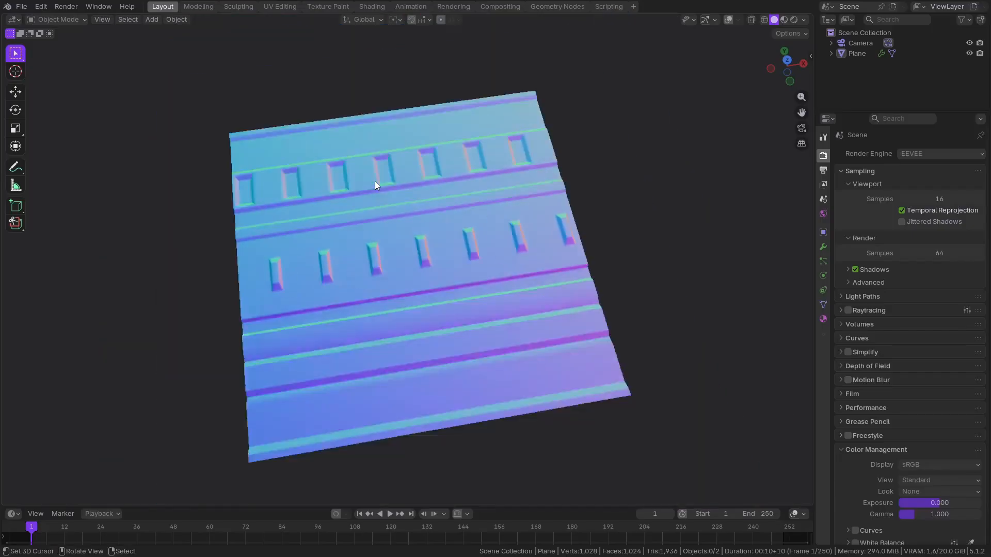
# Turn the viewport overlays back on and orbit to a perspective view of the relief.
pyautogui.moveTo(375, 181); pyautogui.dragTo(232, 33, button='middle')
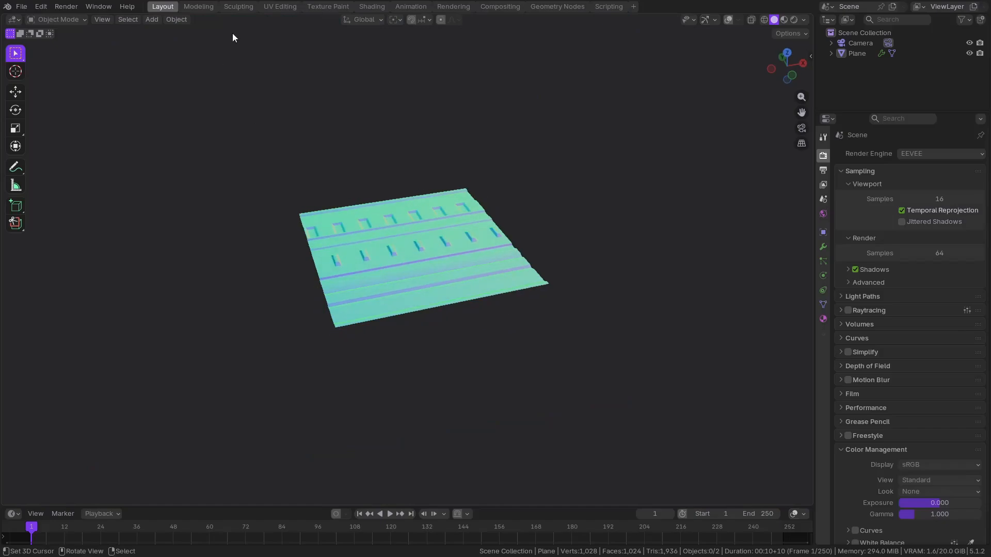
pyautogui.click(728, 20)
pyautogui.moveTo(486, 166); pyautogui.dragTo(39, 21, button='middle')
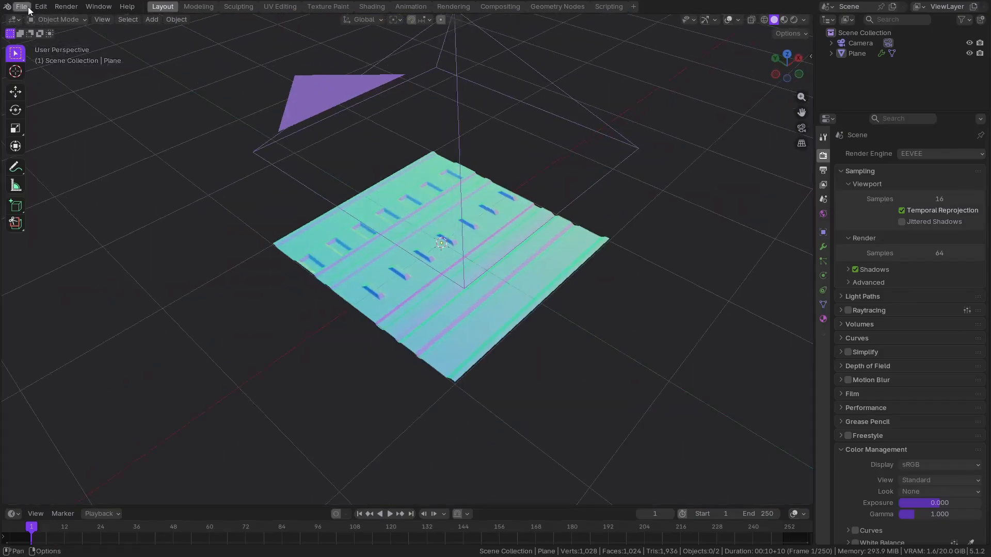
# Start a new General file without saving the current relief scene.
pyautogui.click(21, 6)
pyautogui.moveTo(69, 18)
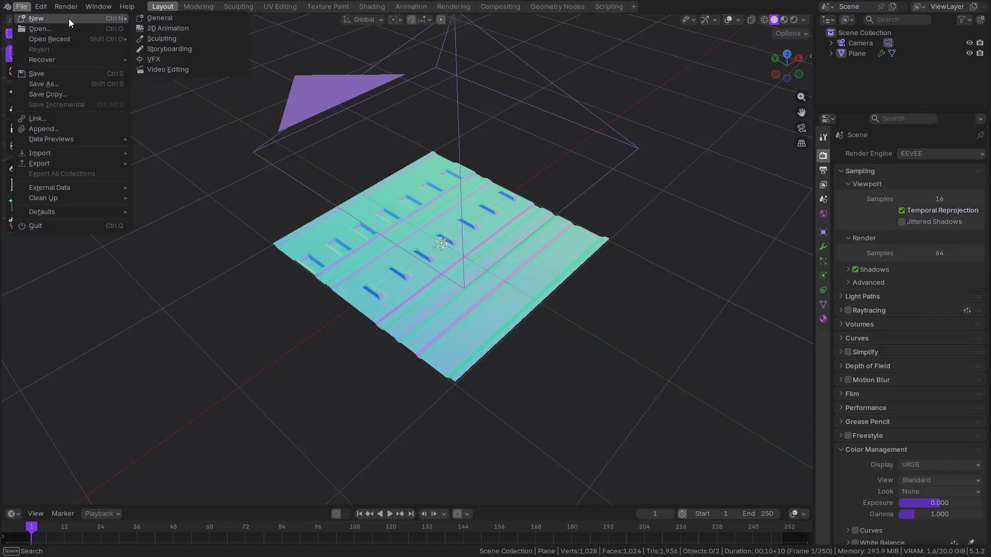
pyautogui.click(144, 18)
pyautogui.click(495, 292)
# Add a mesh plane and assign the existing material named Material to it.
pyautogui.click(152, 19)
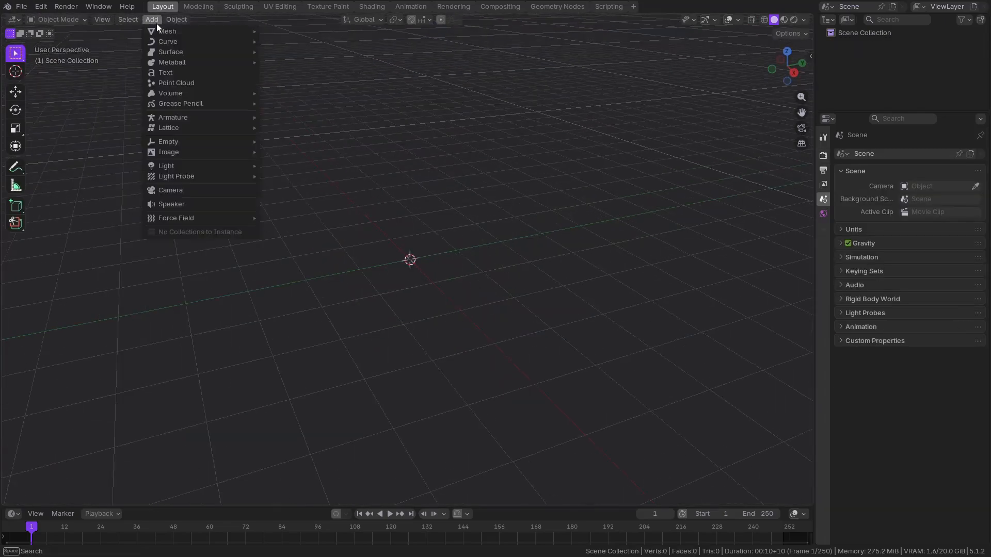
pyautogui.moveTo(194, 33)
pyautogui.click(283, 29)
pyautogui.scroll(3, 545, 202)
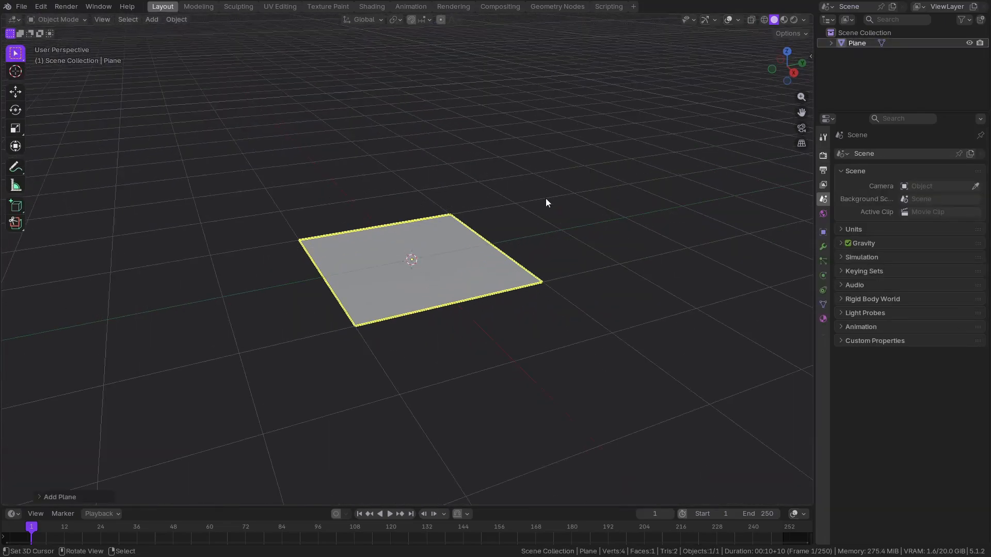
pyautogui.click(823, 319)
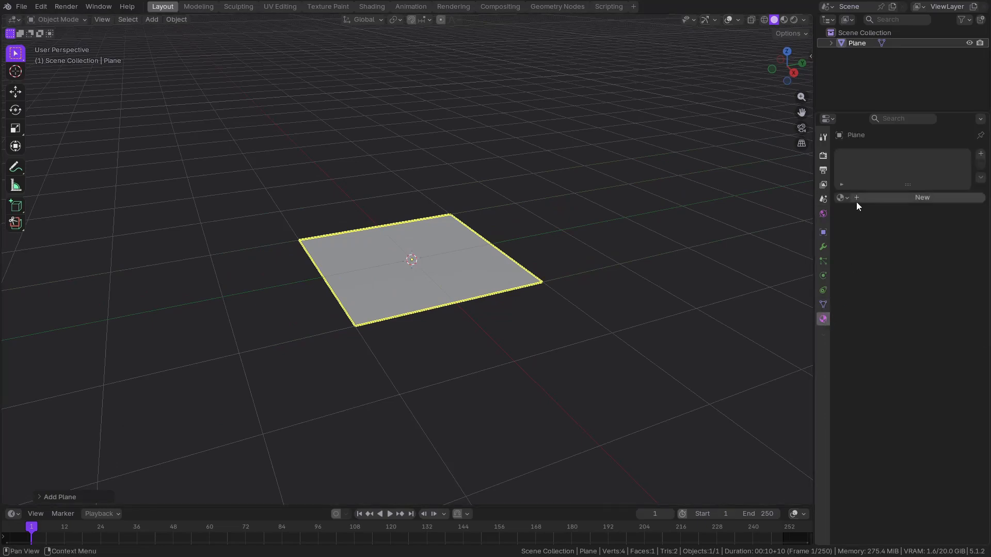
pyautogui.click(842, 198)
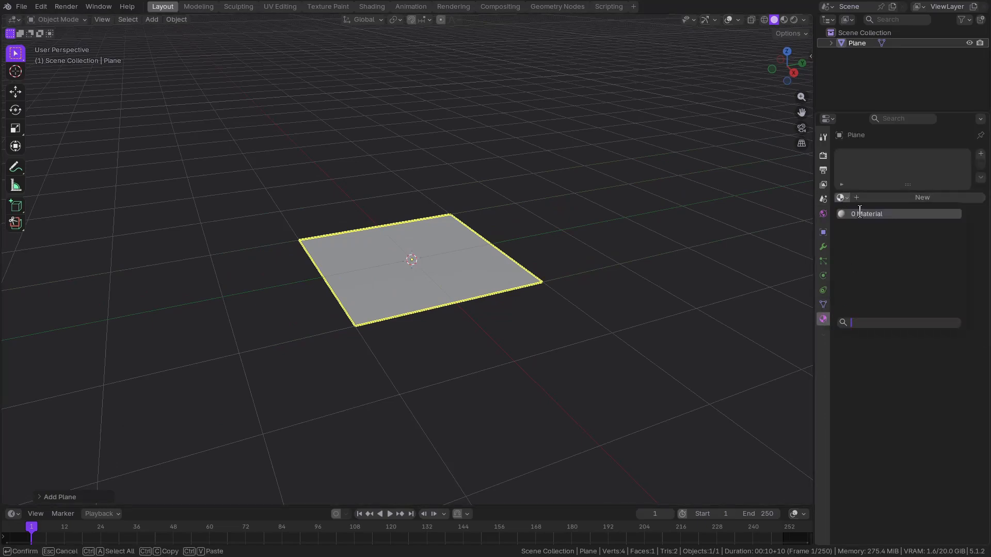
pyautogui.click(859, 213)
# In the Shading workspace, give the Principled BSDF's base color a mapped image texture setup and load SciFi_Panel_Test.png.
pyautogui.click(369, 7)
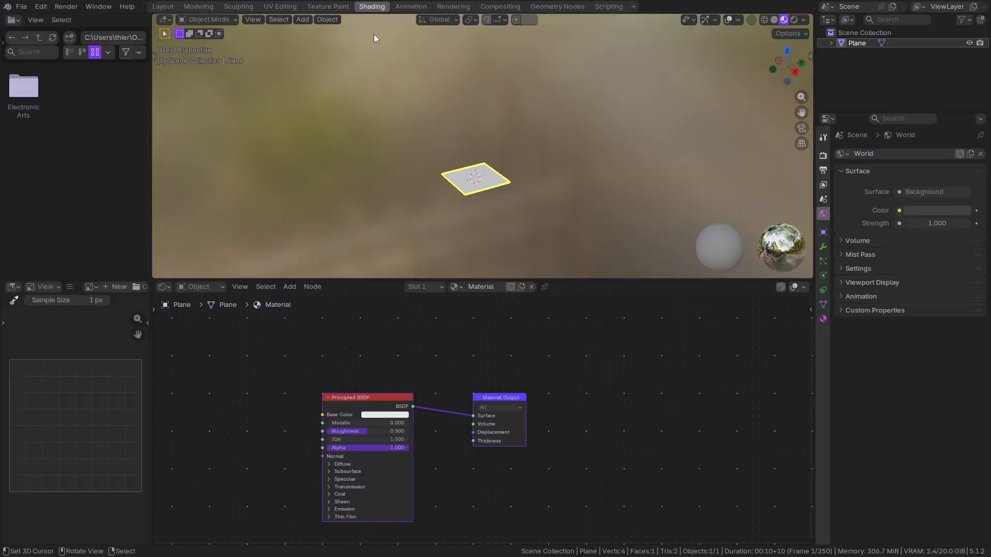
pyautogui.scroll(3, 500, 203)
pyautogui.moveTo(409, 356); pyautogui.dragTo(532, 341, button='middle')
pyautogui.click(42, 7)
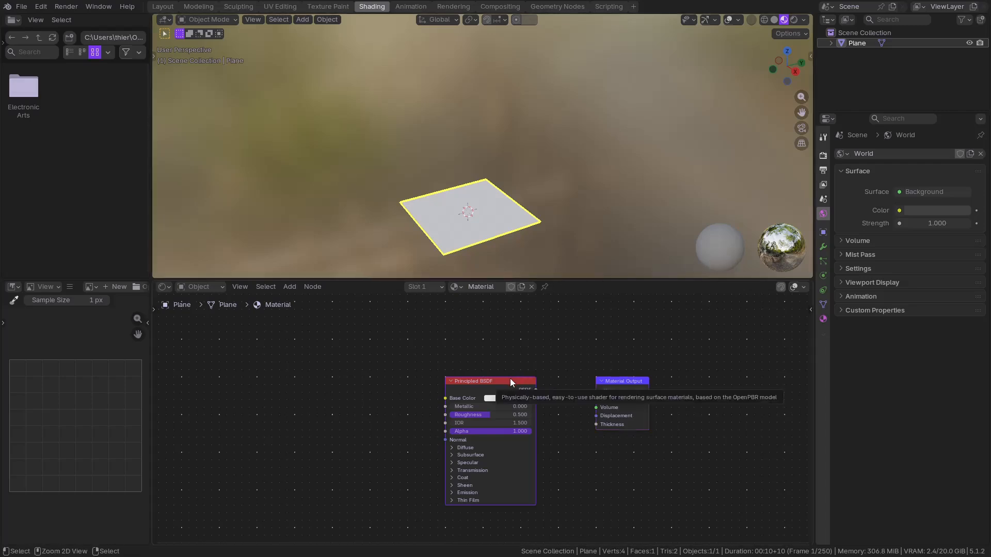
pyautogui.hotkey('ctrl', 't')
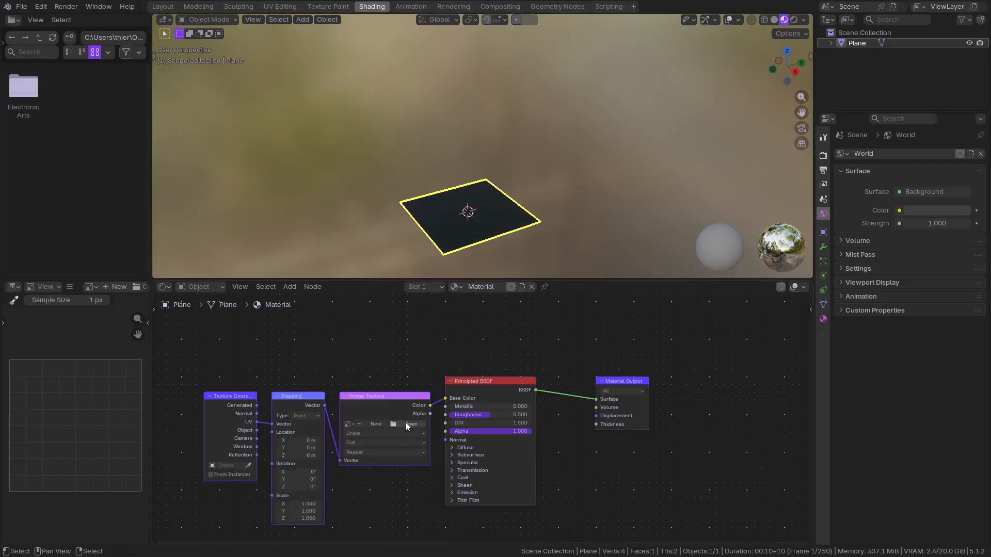
pyautogui.scroll(2, 499, 385)
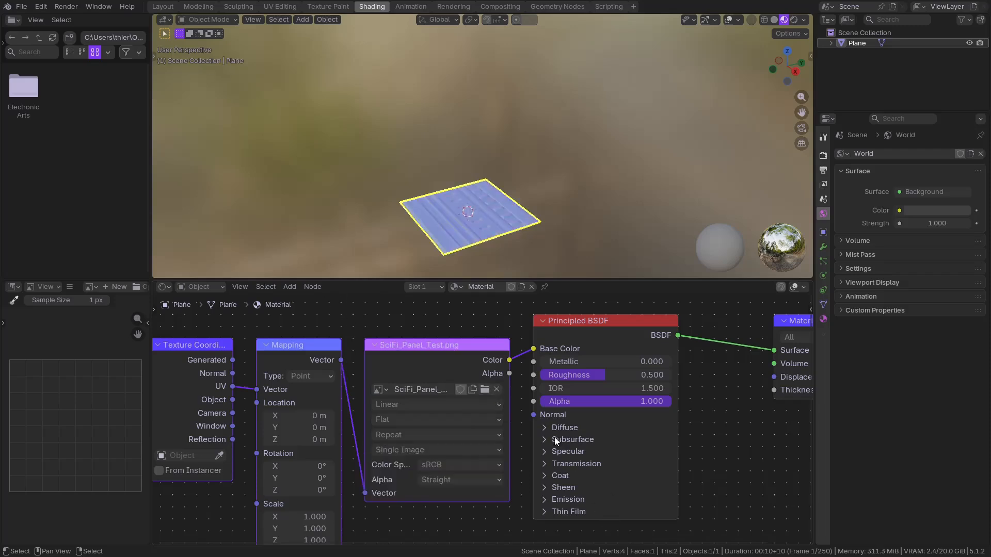
pyautogui.press('F3')
pyautogui.write('no')
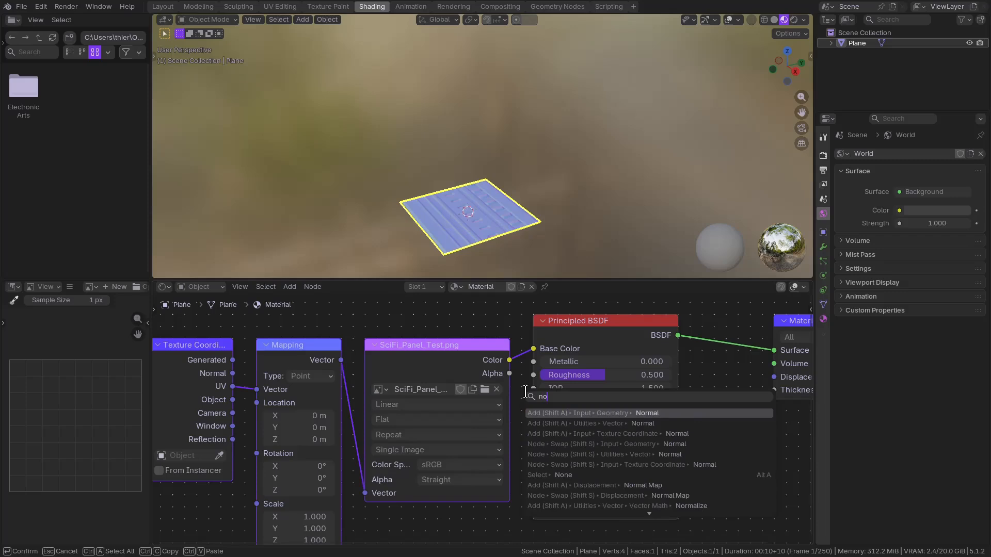
pyautogui.press('Escape')
# Reroute the image texture's color from Base Color to the Principled BSDF's Normal input and set its color space to Non-Color.
pyautogui.moveTo(533, 348); pyautogui.dragTo(532, 414)
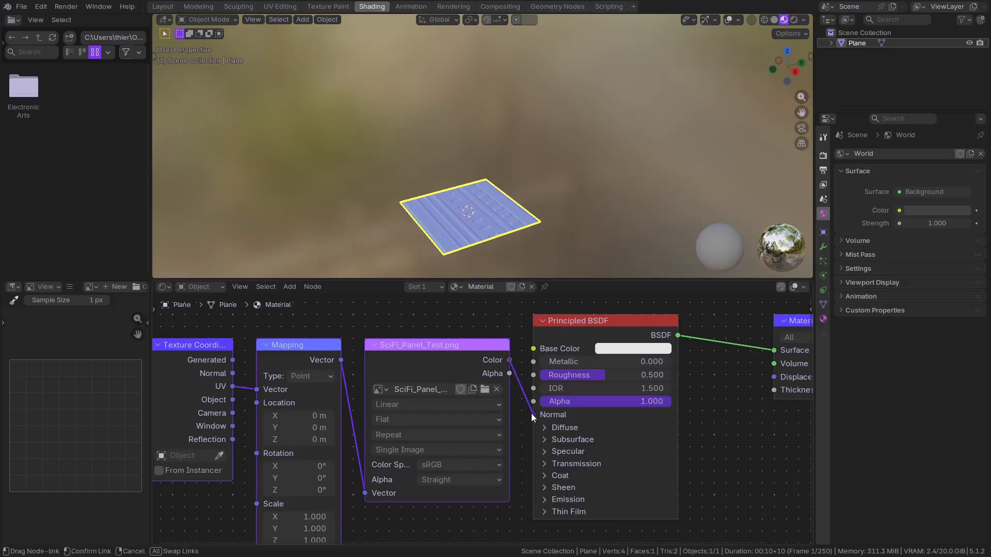
pyautogui.click(490, 465)
pyautogui.click(589, 361)
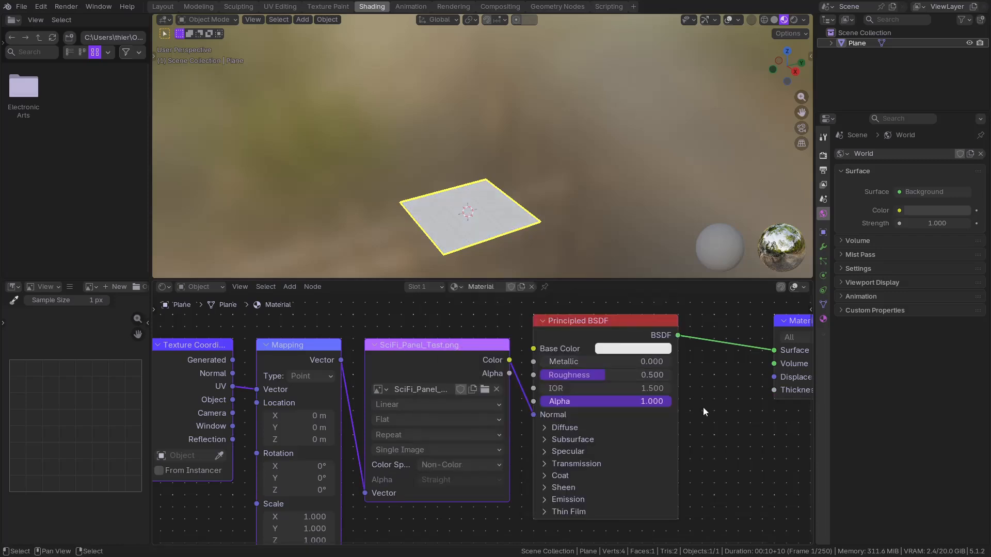
# Insert a Normal Map node on the link between the image texture's color and the Principled BSDF's Normal input.
pyautogui.press('F3')
pyautogui.write('no')
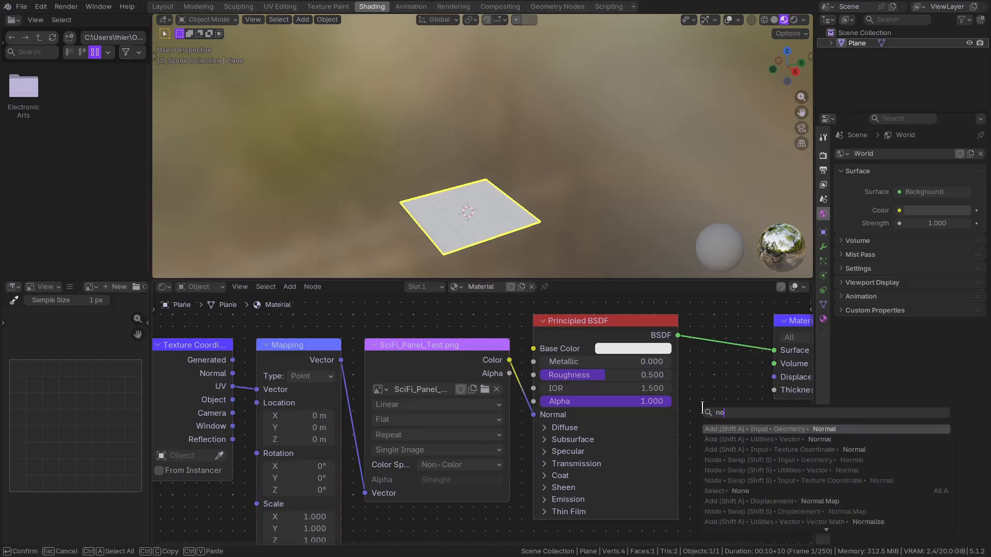
pyautogui.write('rma')
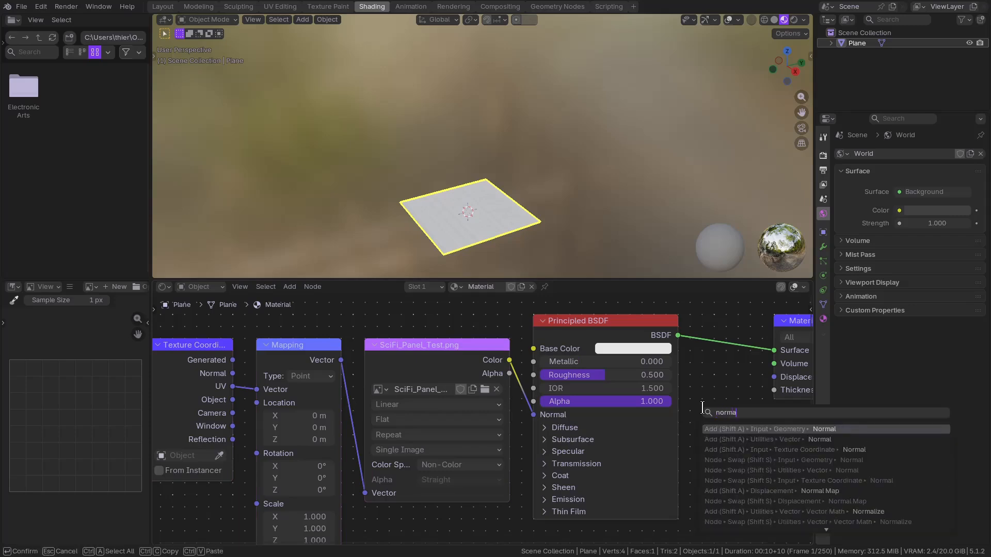
pyautogui.write('l ma')
pyautogui.click(774, 429)
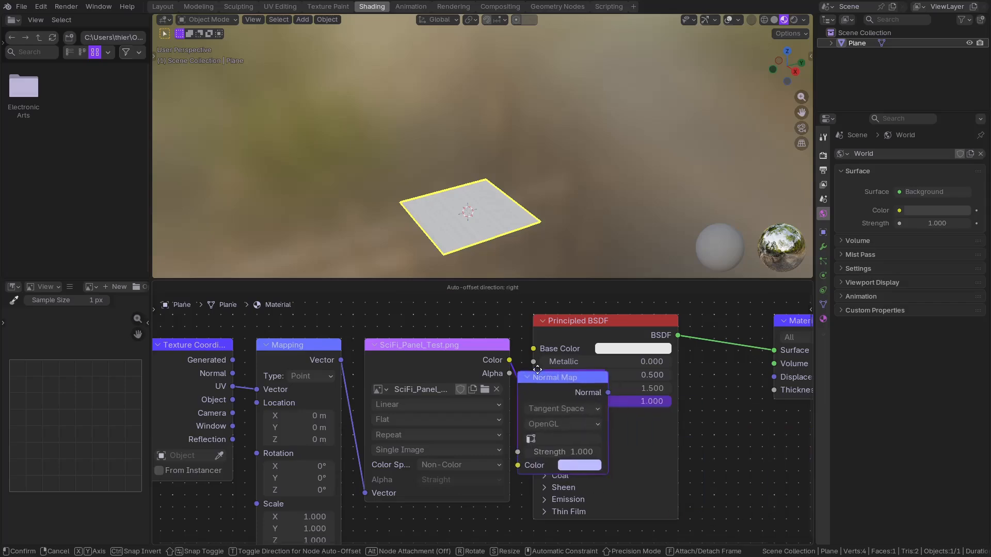
pyautogui.click(553, 337)
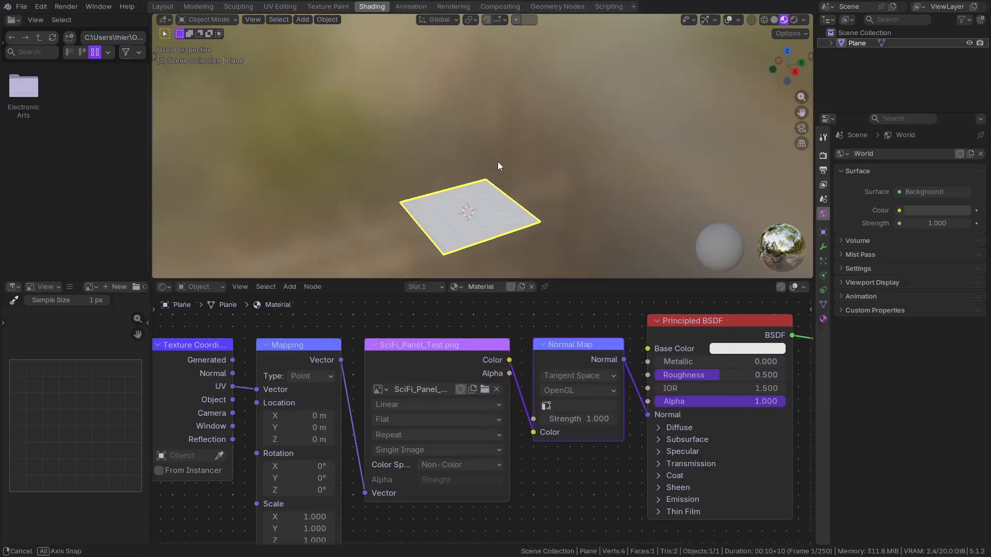
# Return to the Layout workspace, preview the plane's material and switch the viewport to rendered shading.
pyautogui.moveTo(497, 162); pyautogui.dragTo(559, 216, button='middle')
pyautogui.click(162, 7)
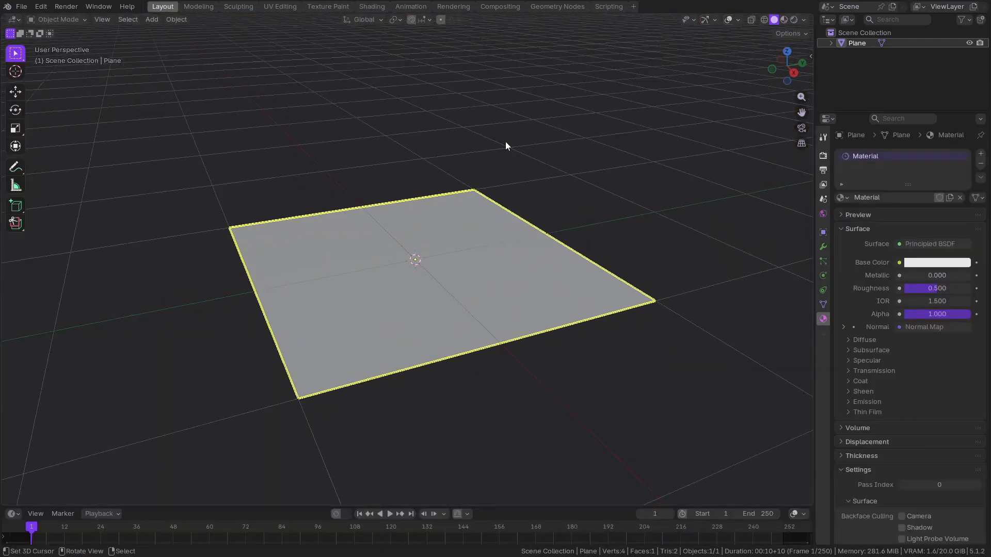
pyautogui.click(783, 19)
pyautogui.moveTo(566, 135)
pyautogui.mouseDown(button='middle')
pyautogui.moveTo(445, 196)
pyautogui.moveTo(527, 141)
pyautogui.moveTo(449, 199)
pyautogui.mouseUp(button='middle')
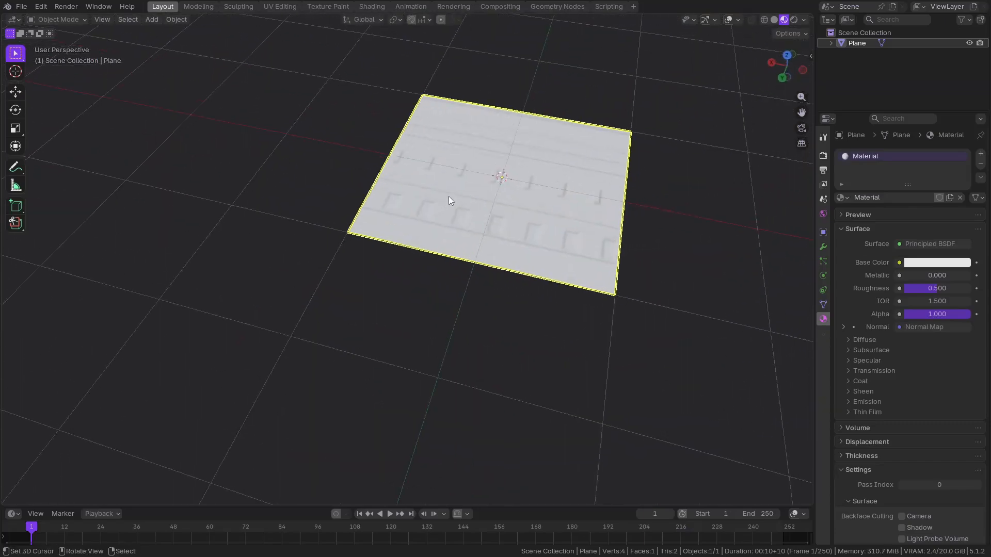
pyautogui.click(795, 20)
# Add a point light and move it just above the plane, near one of its corners.
pyautogui.click(150, 20)
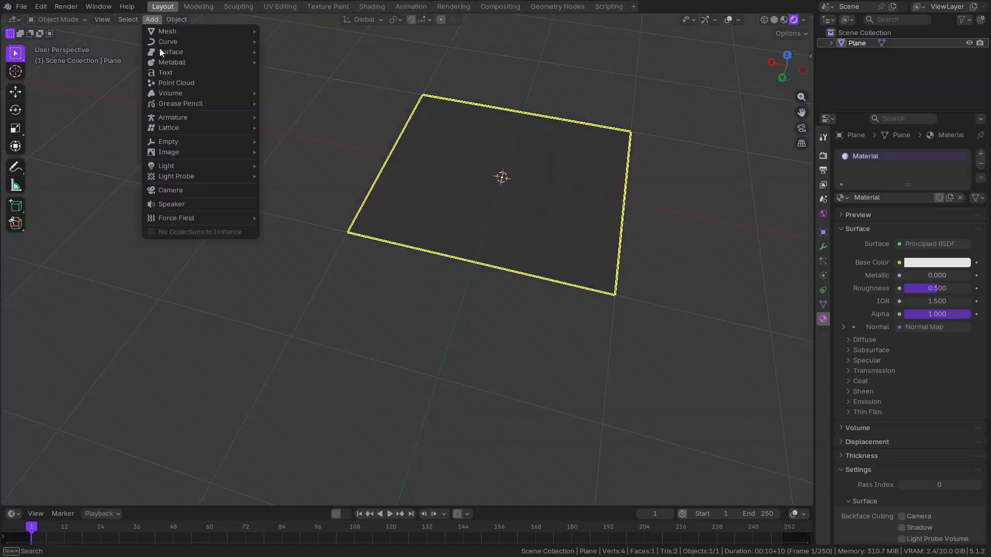
pyautogui.moveTo(192, 166)
pyautogui.click(276, 165)
pyautogui.press('g')
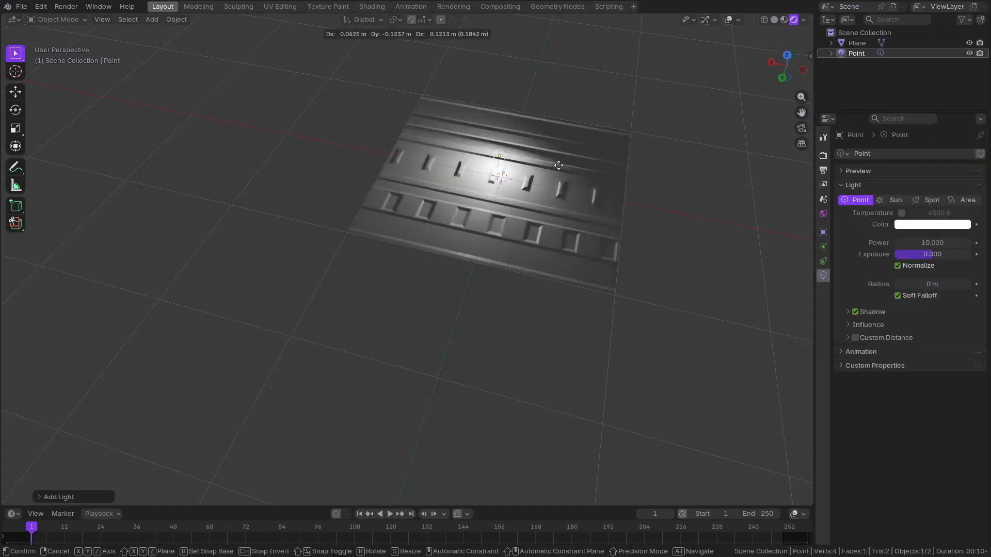
pyautogui.click(675, 161)
# Rotate the plane in the right orthographic view so that it stands upright.
pyautogui.moveTo(674, 161); pyautogui.dragTo(490, 267, button='middle')
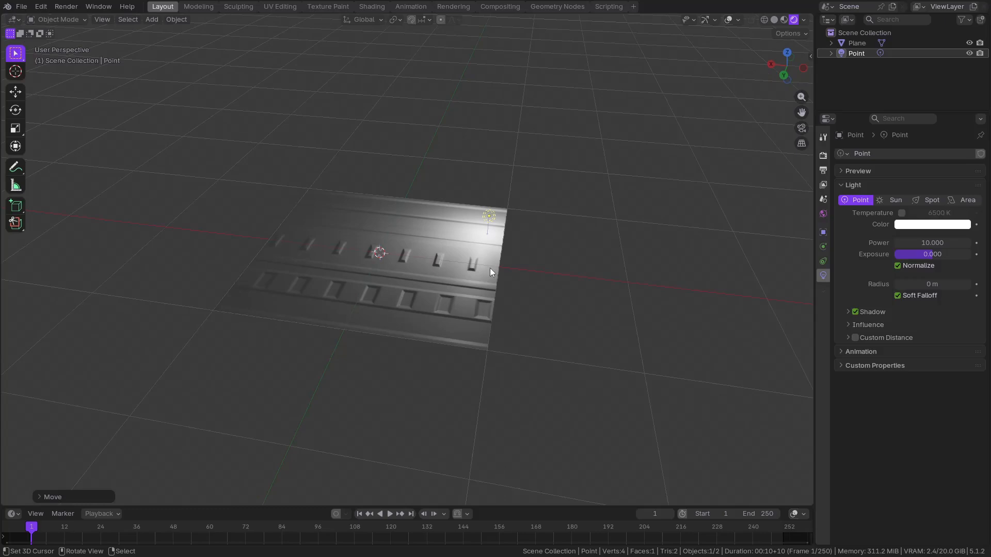
pyautogui.click(479, 275)
pyautogui.press('KP_3')
pyautogui.press('r')
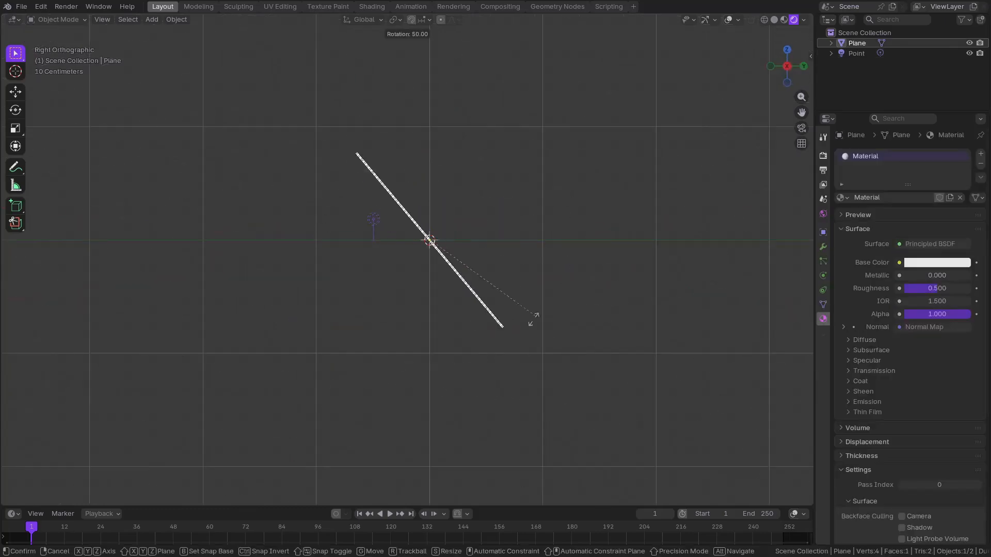
pyautogui.click(456, 348)
# Select the point light and move it around in front of the upright plane to light the panel relief.
pyautogui.moveTo(351, 196); pyautogui.dragTo(395, 246)
pyautogui.press('g')
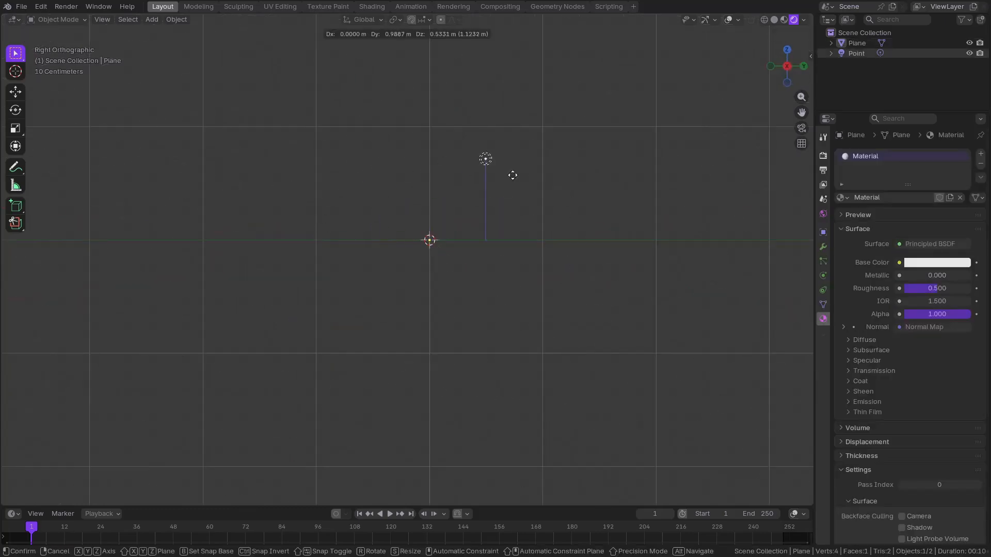
pyautogui.keyDown('alt'); pyautogui.moveTo(512, 176); pyautogui.dragTo(318, 191, button='middle'); pyautogui.keyUp('alt')
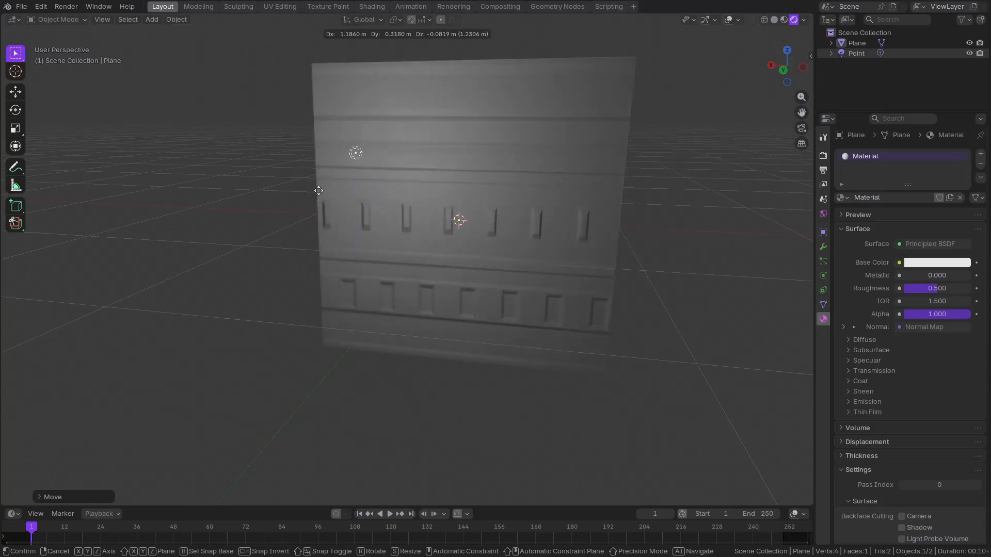
pyautogui.keyDown('alt'); pyautogui.moveTo(497, 281); pyautogui.dragTo(704, 222, button='middle'); pyautogui.keyUp('alt')
pyautogui.click(626, 325)
pyautogui.press('g')
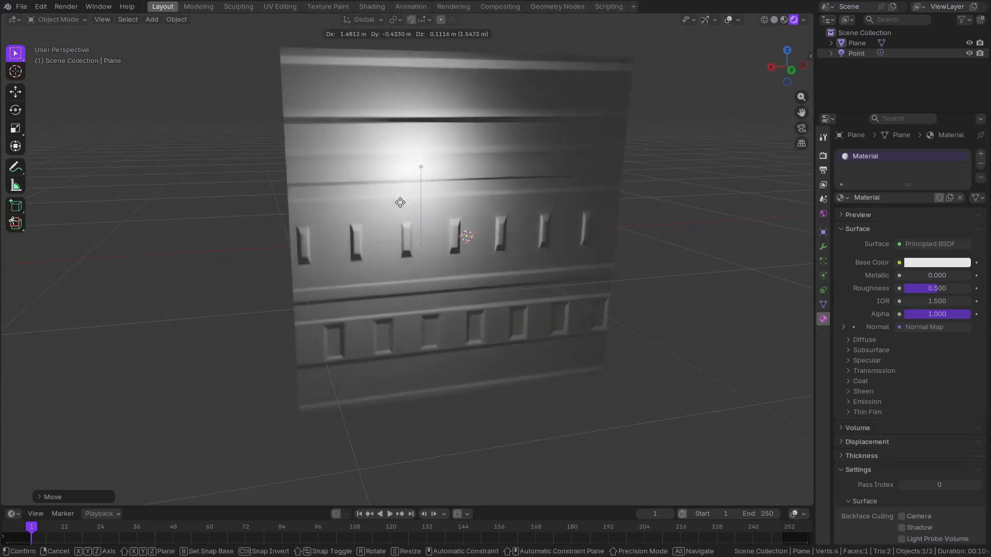
pyautogui.moveTo(444, 326); pyautogui.dragTo(464, 320, button='middle')
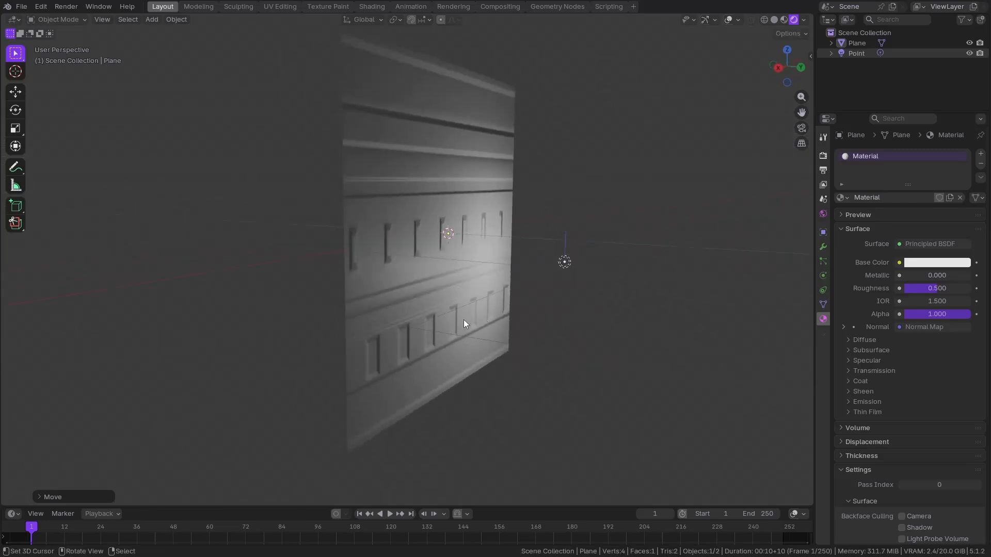
# Turn the upright plane upside down by rotating it in the right orthographic view.
pyautogui.click(457, 322)
pyautogui.press('KP_3')
pyautogui.press('r')
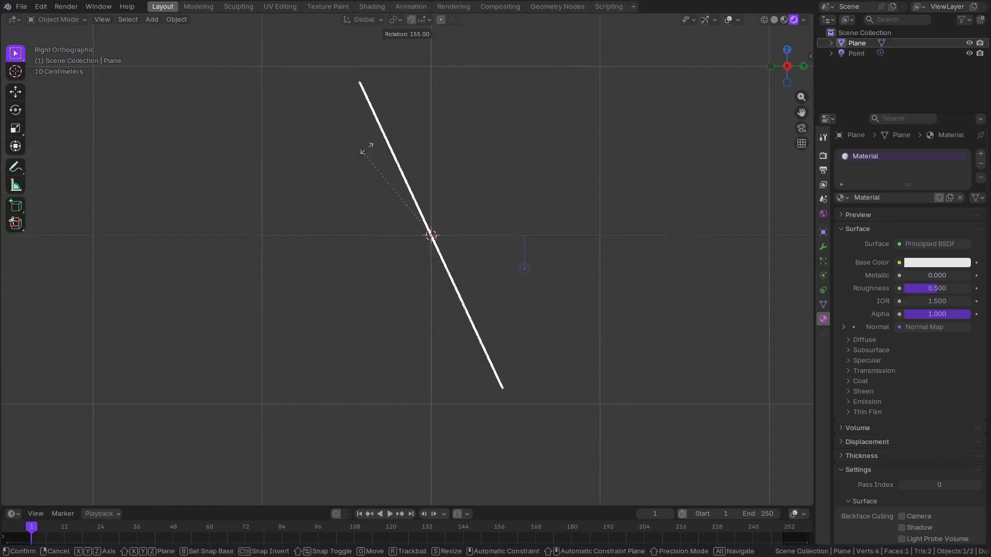
pyautogui.click(401, 127)
# Move the point light to the upper side area in front of the flipped plane.
pyautogui.moveTo(509, 213); pyautogui.dragTo(478, 242, button='middle')
pyautogui.press('g')
pyautogui.click(414, 140)
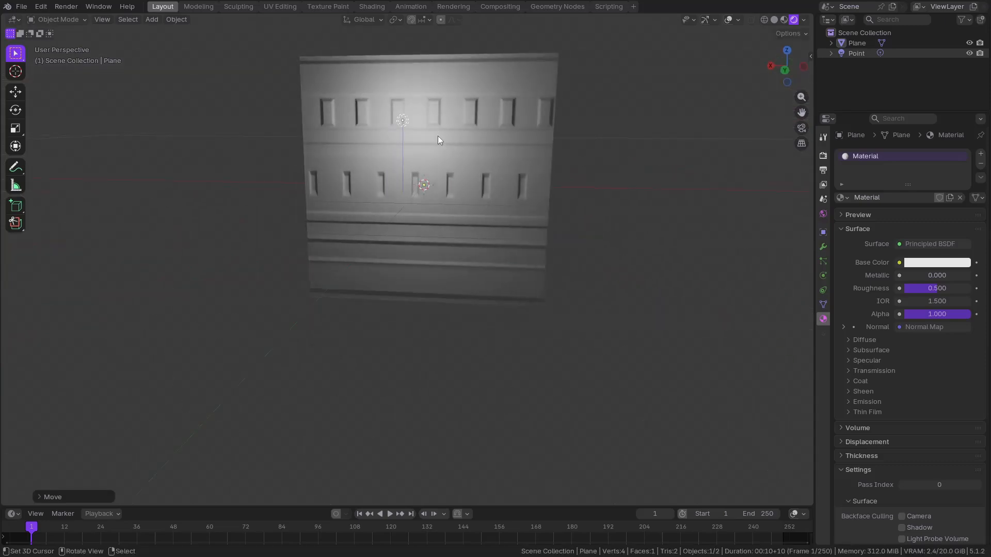
pyautogui.scroll(3, 438, 135)
pyautogui.moveTo(419, 232); pyautogui.dragTo(417, 192, button='middle')
pyautogui.press('g')
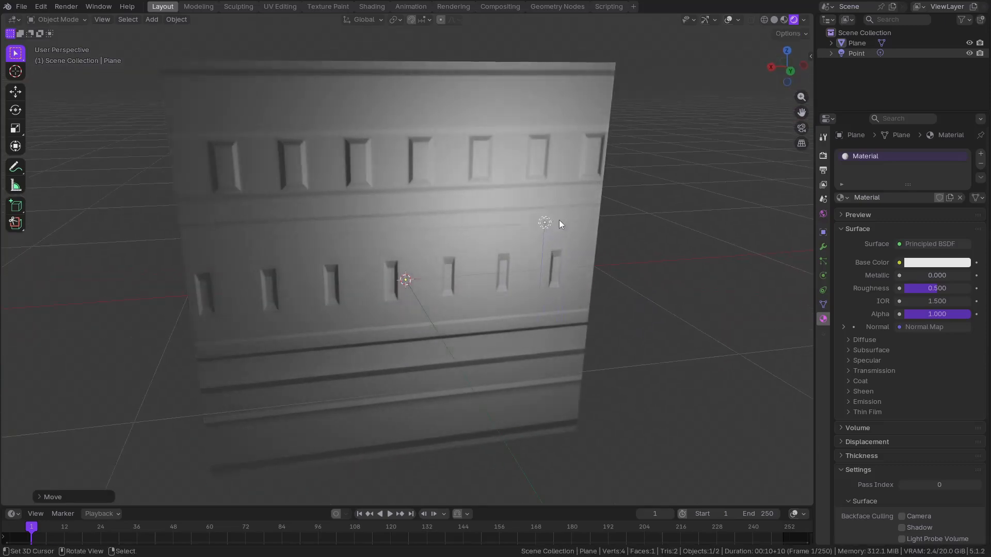
pyautogui.click(558, 220)
# Examine the lit panel relief on the plane from several angles and distances, ending with the plane selected.
pyautogui.moveTo(559, 220); pyautogui.dragTo(528, 221, button='middle')
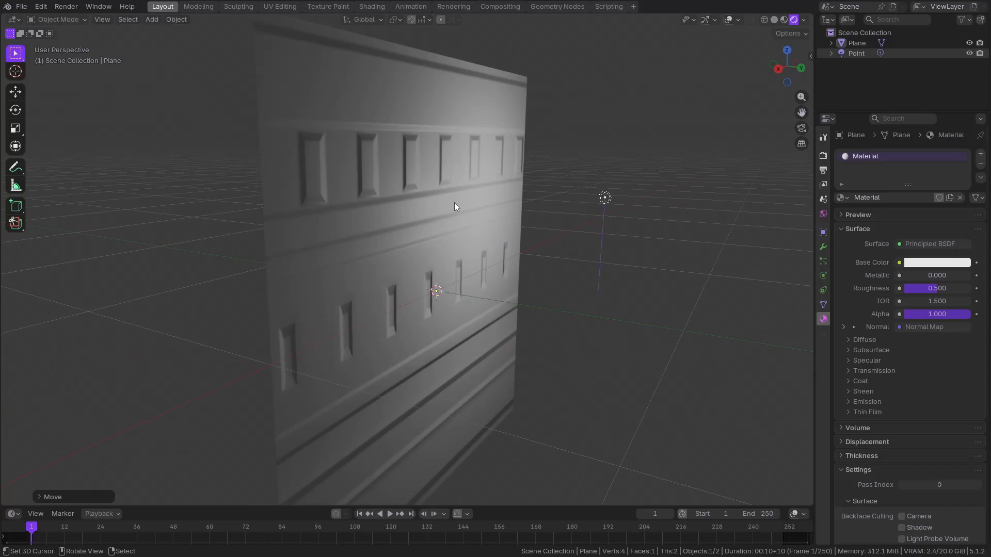
pyautogui.moveTo(454, 202); pyautogui.dragTo(323, 201, button='middle')
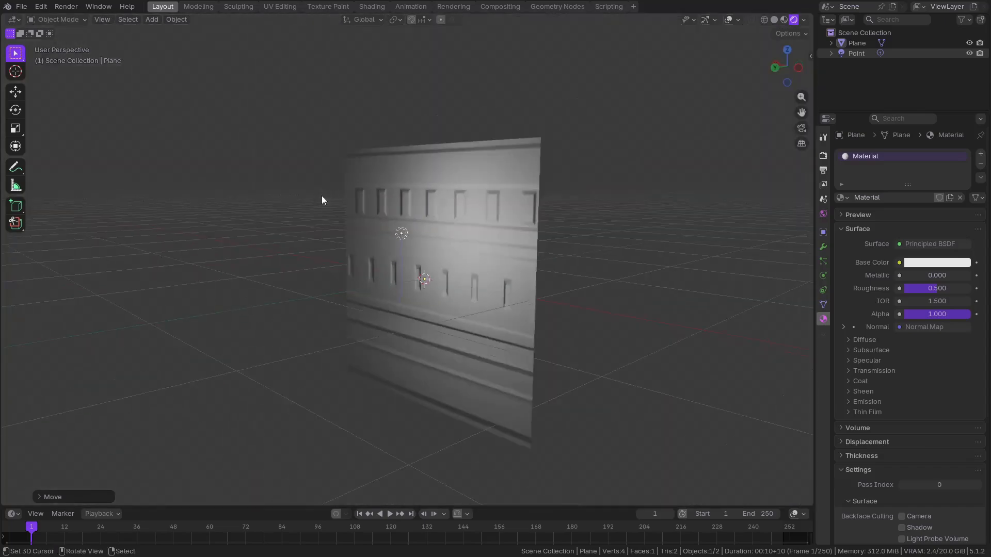
pyautogui.click(476, 223)
pyautogui.scroll(3, 471, 223)
pyautogui.moveTo(471, 223); pyautogui.dragTo(552, 232, button='middle')
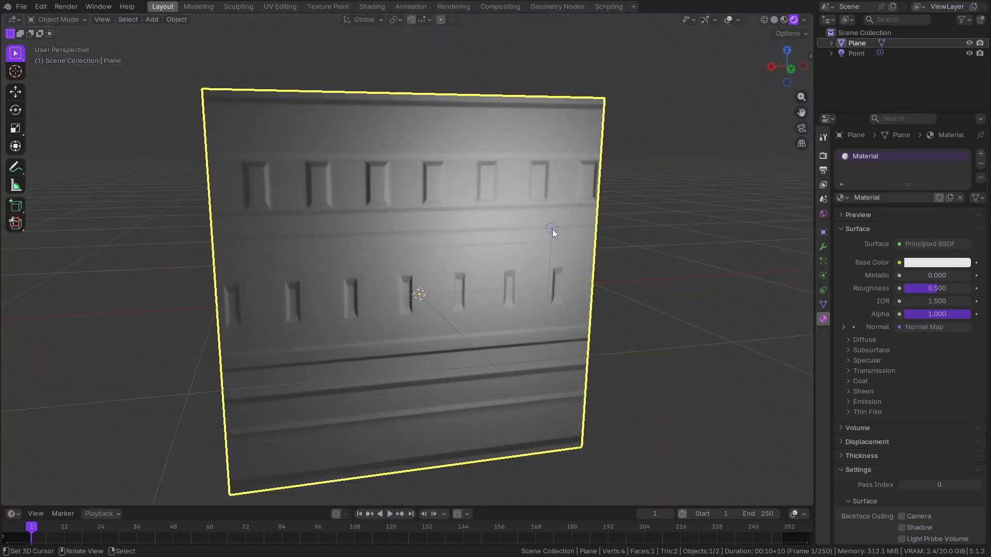
pyautogui.click(551, 229)
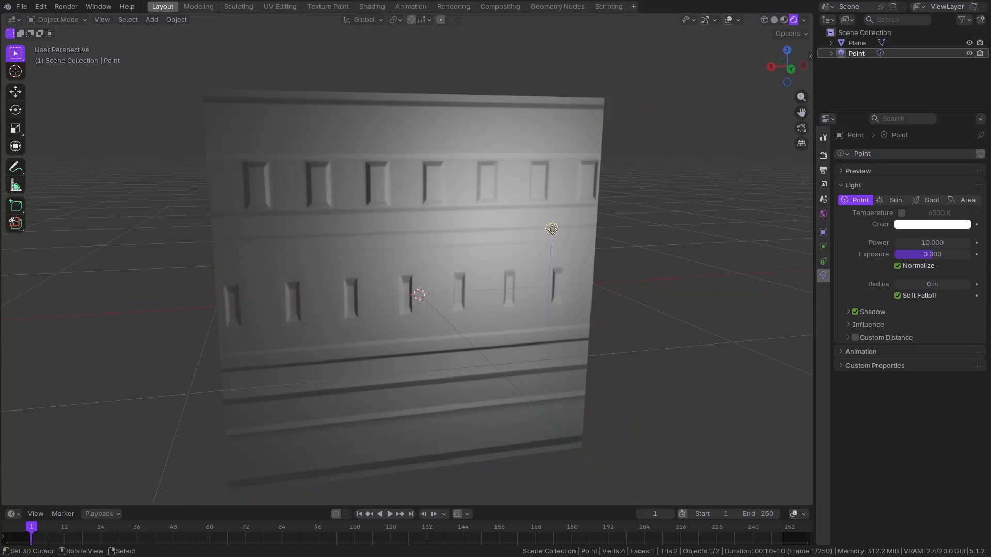
pyautogui.scroll(3, 500, 239)
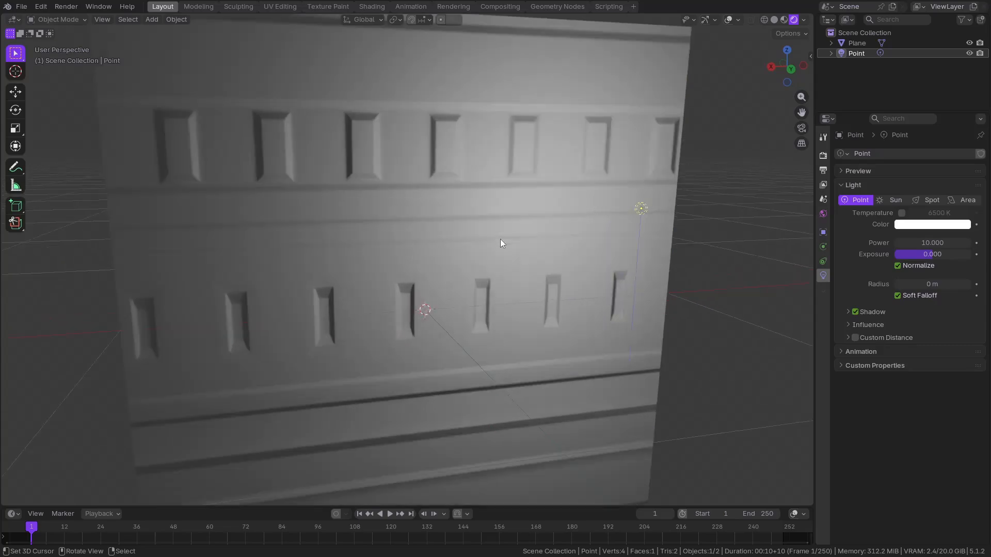
pyautogui.moveTo(500, 239); pyautogui.dragTo(488, 203, button='middle')
pyautogui.scroll(-5, 436, 207)
pyautogui.click(466, 265)
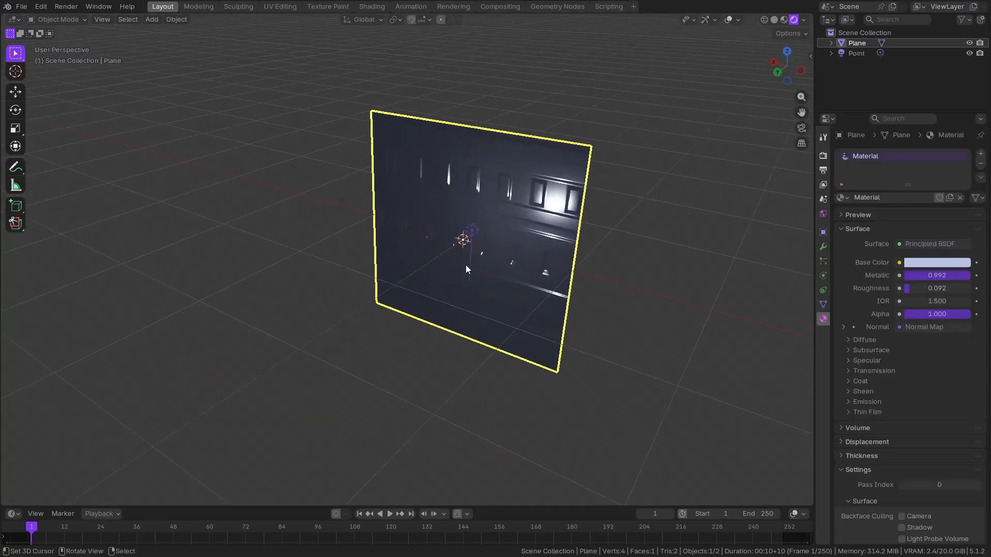
# Inspect the light's highlights on the panel relief close up and from a distance, with the point light selected.
pyautogui.scroll(3, 465, 265)
pyautogui.moveTo(465, 265)
pyautogui.mouseDown(button='middle')
pyautogui.moveTo(504, 265)
pyautogui.moveTo(589, 239)
pyautogui.moveTo(563, 236)
pyautogui.moveTo(570, 231)
pyautogui.moveTo(451, 255)
pyautogui.moveTo(463, 235)
pyautogui.moveTo(473, 246)
pyautogui.moveTo(445, 226)
pyautogui.moveTo(414, 231)
pyautogui.moveTo(444, 240)
pyautogui.moveTo(462, 260)
pyautogui.moveTo(458, 243)
pyautogui.moveTo(444, 265)
pyautogui.moveTo(444, 238)
pyautogui.moveTo(467, 258)
pyautogui.moveTo(439, 267)
pyautogui.moveTo(470, 298)
pyautogui.moveTo(444, 321)
pyautogui.moveTo(469, 342)
pyautogui.moveTo(523, 264)
pyautogui.moveTo(484, 266)
pyautogui.moveTo(470, 245)
pyautogui.moveTo(489, 229)
pyautogui.moveTo(499, 258)
pyautogui.moveTo(445, 317)
pyautogui.moveTo(453, 287)
pyautogui.moveTo(472, 289)
pyautogui.mouseUp(button='middle')
pyautogui.scroll(4, 453, 255)
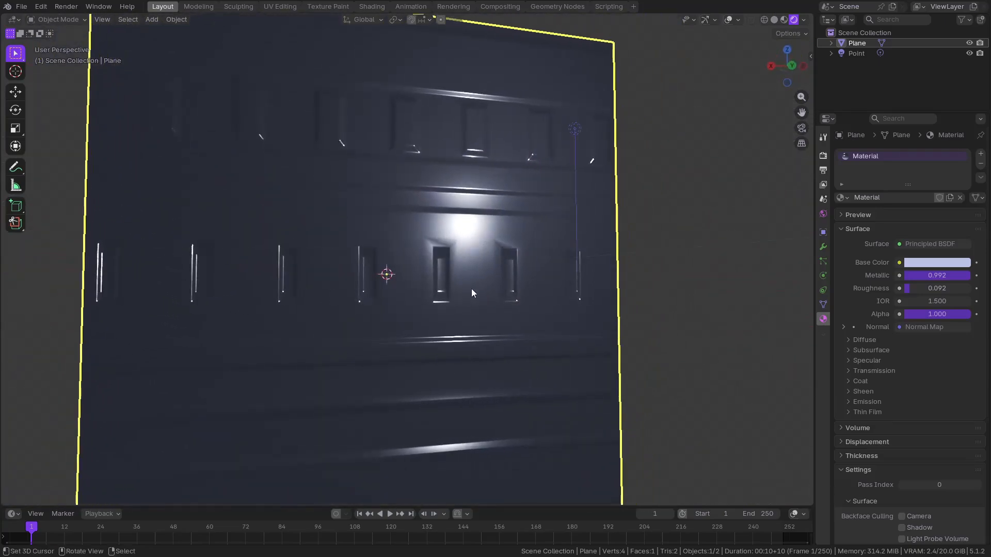
pyautogui.moveTo(472, 289)
pyautogui.mouseDown(button='middle')
pyautogui.moveTo(441, 254)
pyautogui.moveTo(484, 268)
pyautogui.moveTo(445, 286)
pyautogui.moveTo(475, 292)
pyautogui.mouseUp(button='middle')
pyautogui.scroll(-4, 484, 267)
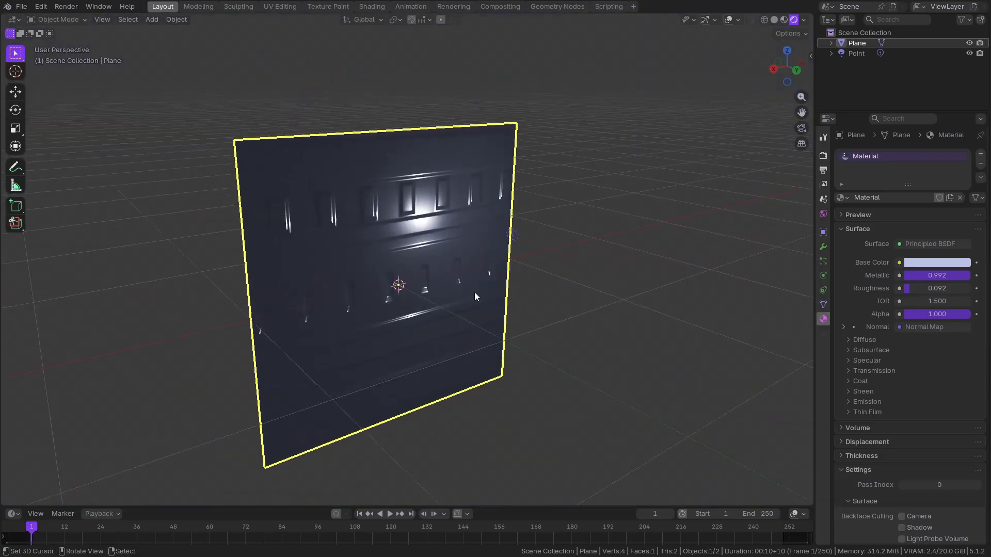
pyautogui.click(511, 234)
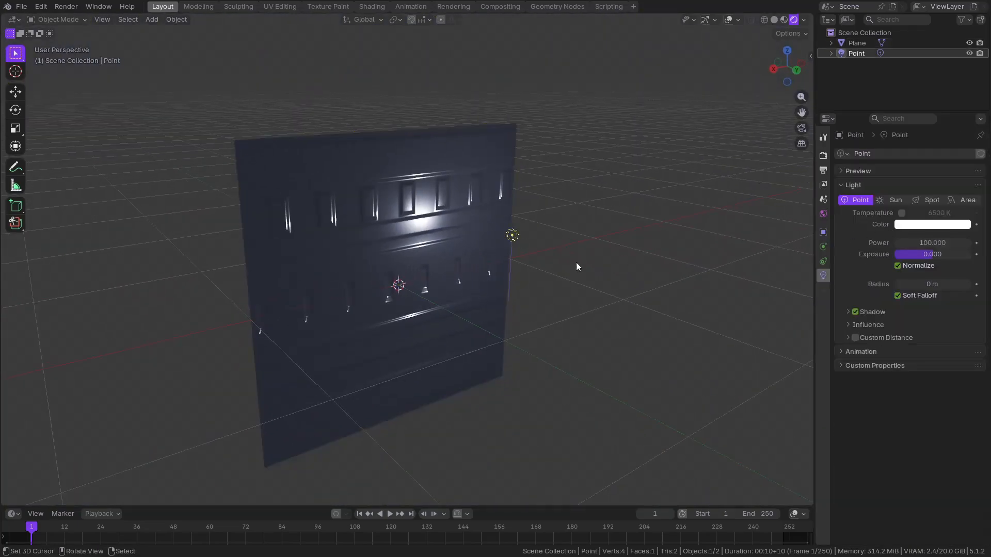
pyautogui.moveTo(407, 265); pyautogui.dragTo(388, 259, button='middle')
# In the Shading workspace, add an Image Texture with Mapping and Texture Coordinate nodes to the plane's Principled BSDF.
pyautogui.click(388, 259)
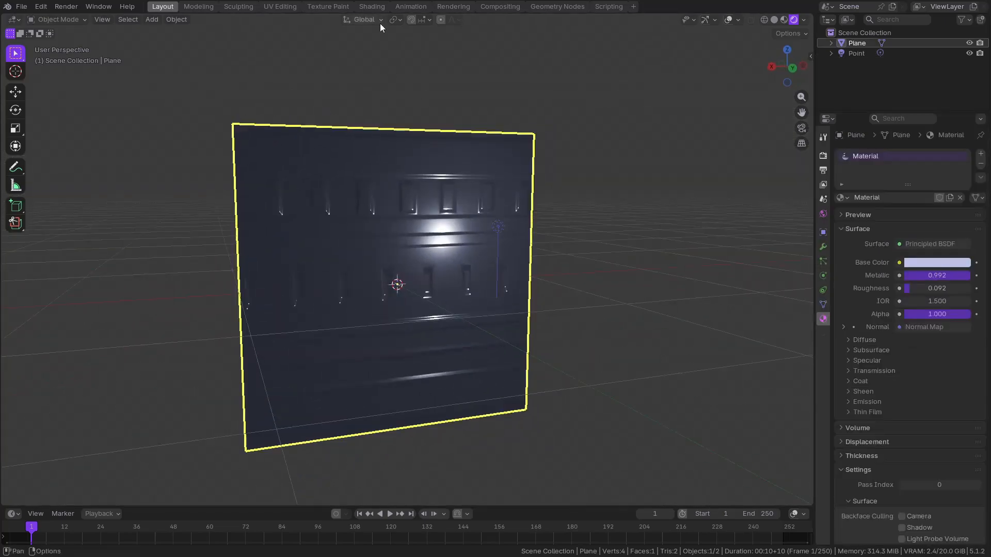
pyautogui.click(371, 7)
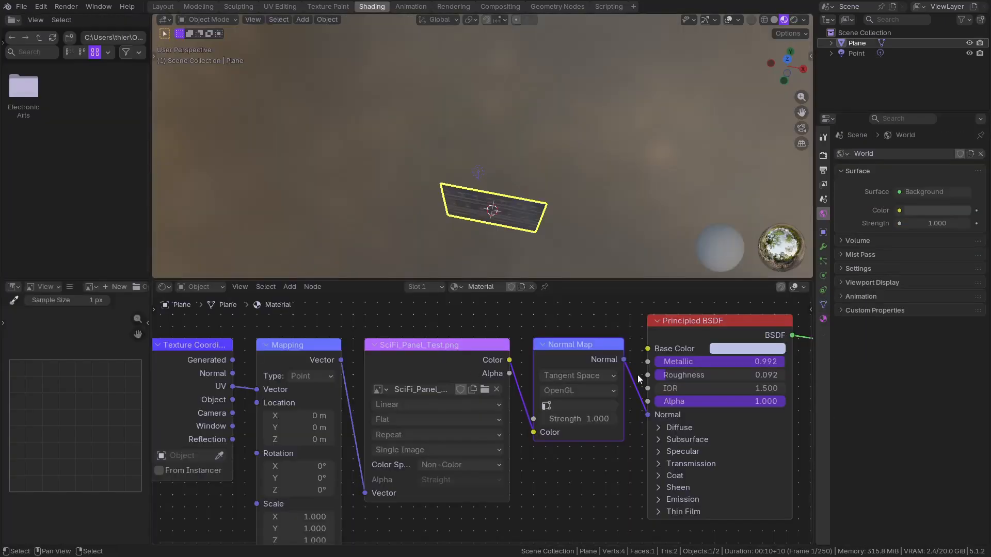
pyautogui.click(706, 320)
pyautogui.scroll(3, 530, 173)
pyautogui.moveTo(531, 174); pyautogui.dragTo(549, 206, button='middle')
pyautogui.press('KP_Decimal')
pyautogui.hotkey('ctrl', 't')
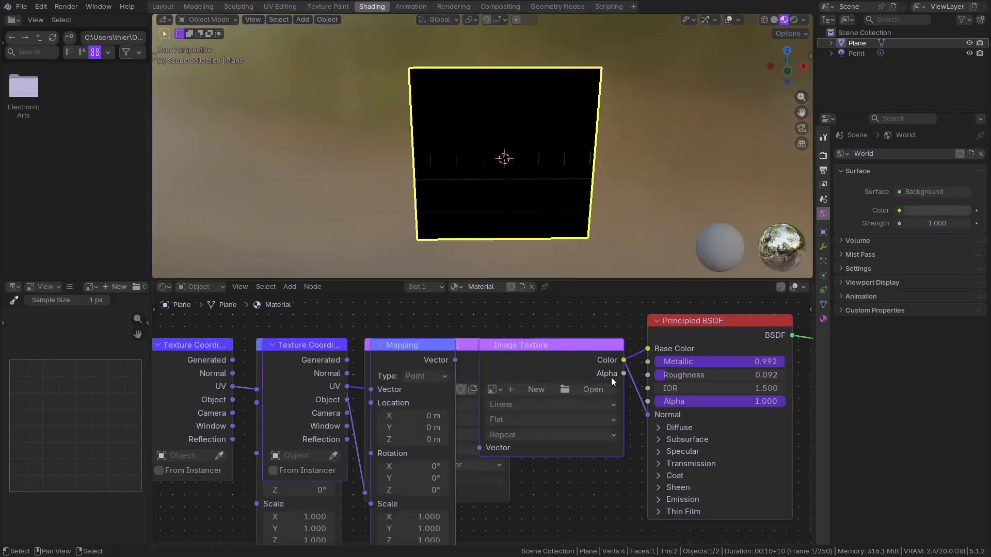
# Load Rust_01.jpg into the new image texture and display the plane in rendered shading.
pyautogui.moveTo(547, 222); pyautogui.dragTo(574, 147, button='middle')
pyautogui.click(794, 19)
pyautogui.scroll(3, 626, 144)
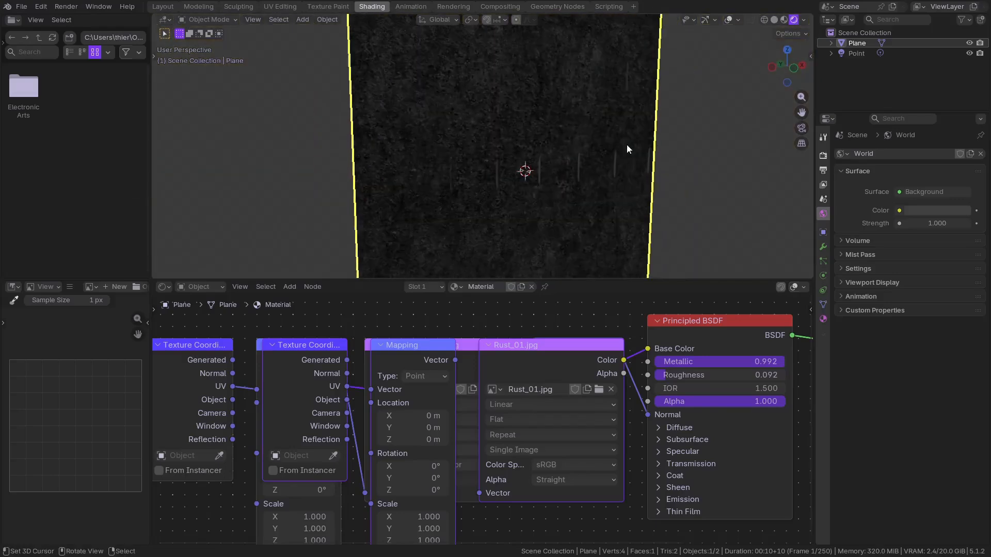
pyautogui.scroll(-4, 626, 145)
# Move the rust texture nodes below the normal map nodes and reconnect the rust color from Base Color to Roughness.
pyautogui.moveTo(608, 349); pyautogui.dragTo(464, 512)
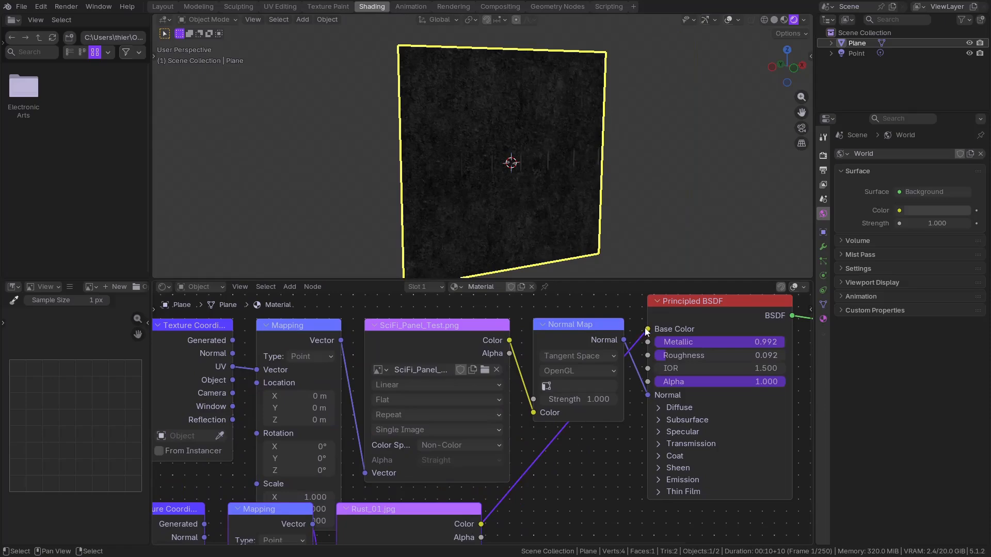
pyautogui.moveTo(647, 329); pyautogui.dragTo(647, 355)
pyautogui.moveTo(540, 172); pyautogui.dragTo(568, 187, button='middle')
pyautogui.scroll(-2, 606, 389)
pyautogui.moveTo(488, 463); pyautogui.dragTo(513, 339, button='middle')
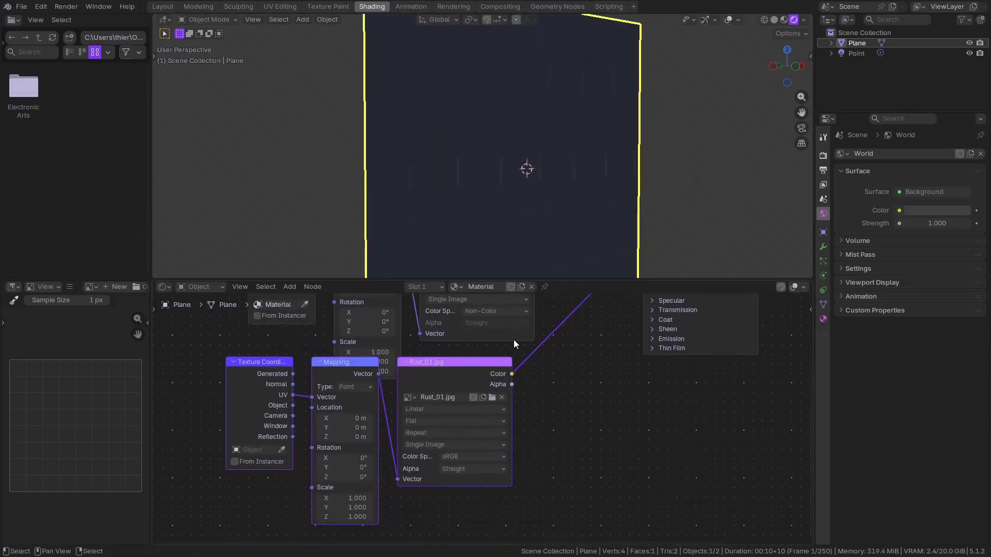
pyautogui.moveTo(576, 162); pyautogui.dragTo(361, 166, button='middle')
pyautogui.scroll(3, 464, 175)
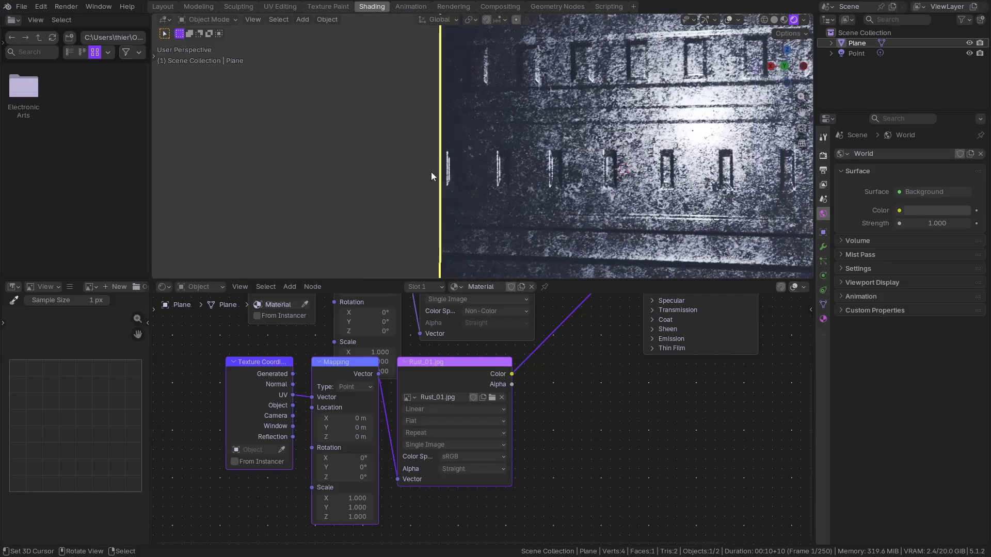
pyautogui.moveTo(432, 172); pyautogui.dragTo(415, 214, button='middle')
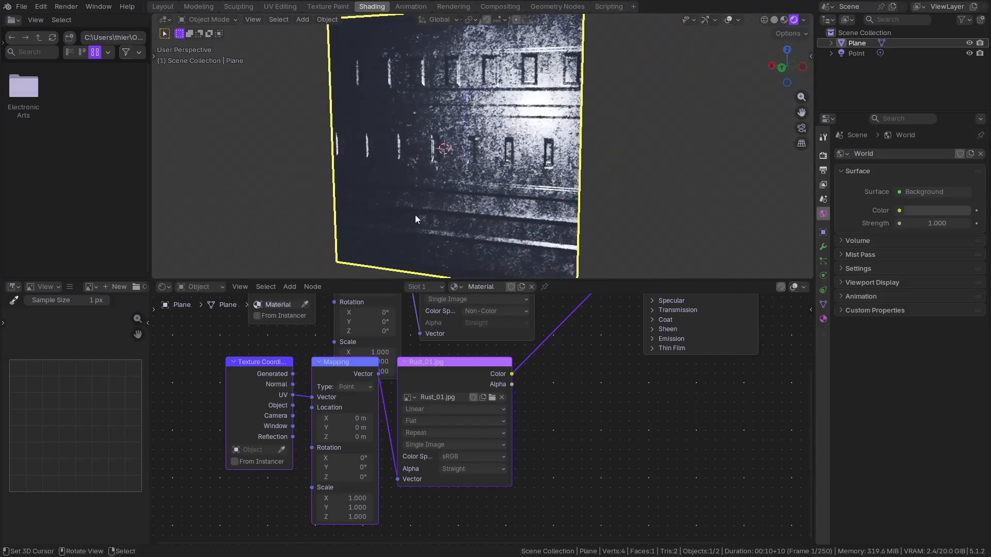
# Insert a Color Ramp node between the Rust_01.jpg color output and the Roughness input.
pyautogui.moveTo(516, 381); pyautogui.dragTo(503, 457, button='middle')
pyautogui.press('F3')
pyautogui.write('c')
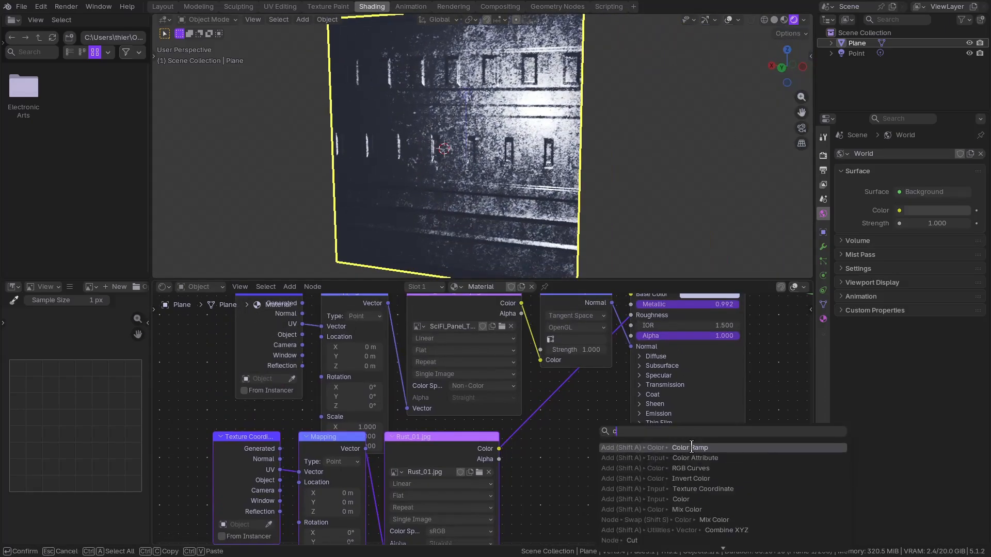
pyautogui.click(691, 447)
pyautogui.click(568, 427)
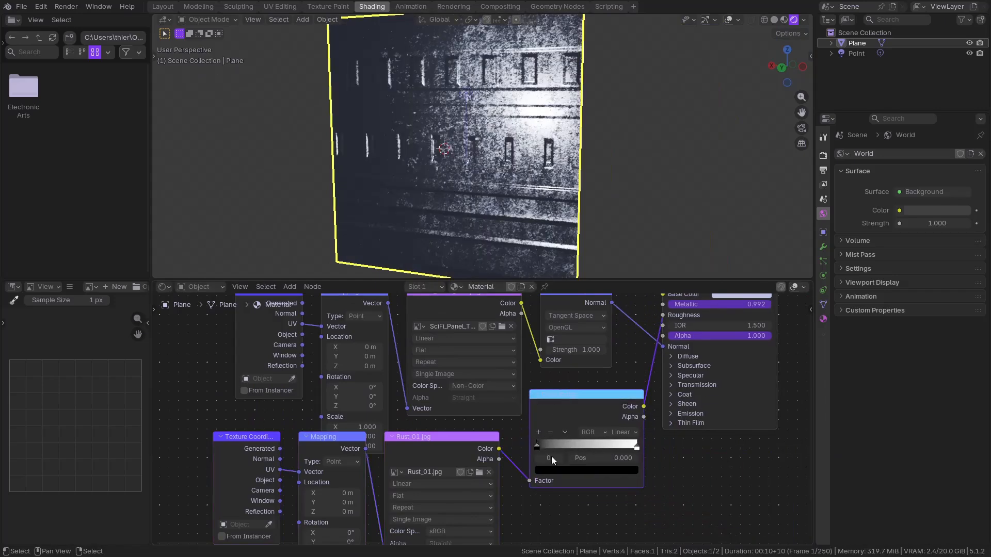
# Brighten the Color Ramp's black stop to nearly white.
pyautogui.click(557, 471)
pyautogui.moveTo(621, 377); pyautogui.dragTo(621, 309)
pyautogui.press('Escape')
pyautogui.click(604, 469)
pyautogui.moveTo(621, 351); pyautogui.dragTo(622, 314)
# Move the point light farther away from the plane's front surface.
pyautogui.moveTo(484, 169); pyautogui.dragTo(580, 147, button='middle')
pyautogui.click(449, 164)
pyautogui.press('g')
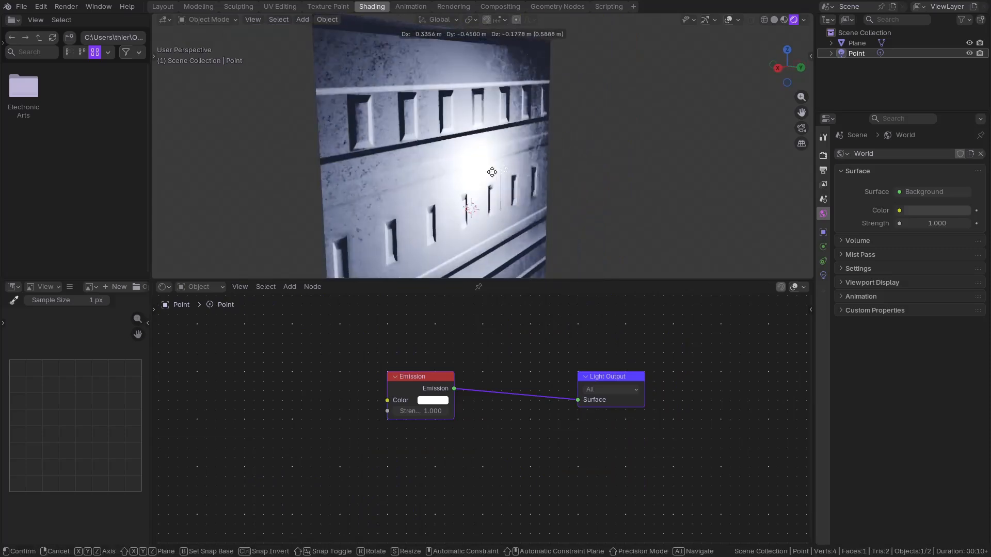
pyautogui.click(591, 134)
# Darken the Color Ramp's first stop to a medium grey for the plane's roughness and deselect the plane.
pyautogui.click(490, 157)
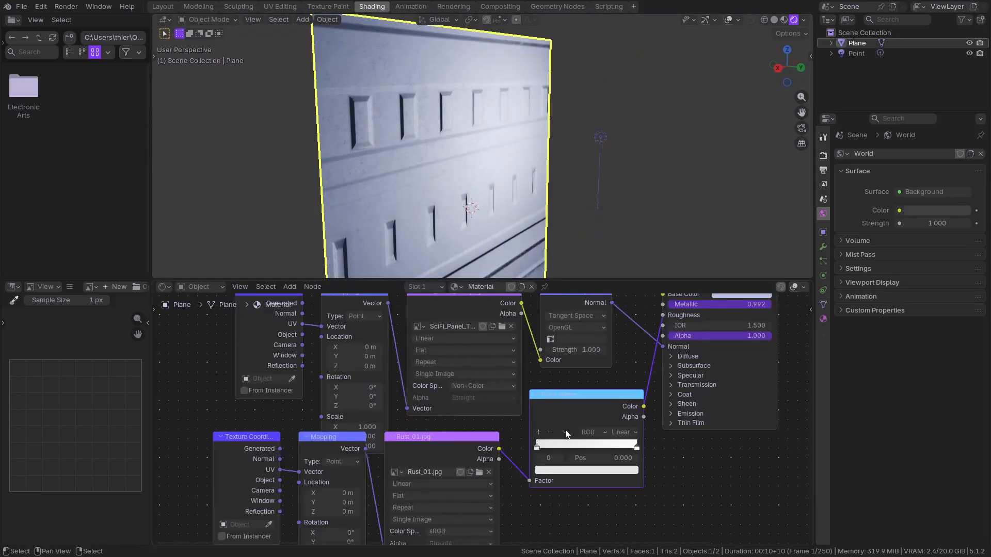
pyautogui.click(557, 469)
pyautogui.moveTo(623, 313); pyautogui.dragTo(621, 341)
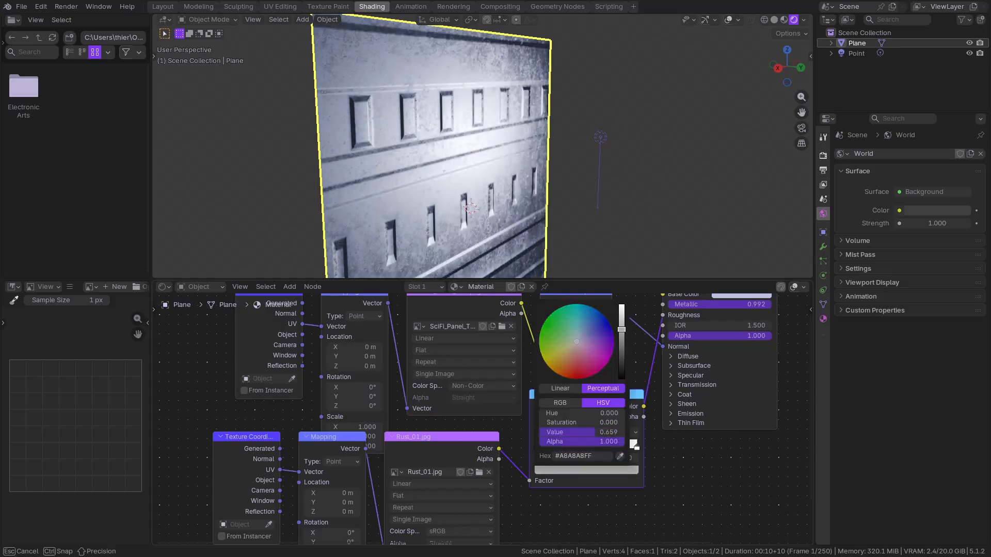
pyautogui.moveTo(407, 247); pyautogui.dragTo(516, 212, button='middle')
pyautogui.click(605, 205)
pyautogui.moveTo(605, 205); pyautogui.dragTo(439, 256, button='middle')
# Set the rust texture's Mapping scale to 3 on X, Y and Z.
pyautogui.keyDown('shift'); pyautogui.moveTo(443, 454); pyautogui.dragTo(493, 381, button='middle'); pyautogui.keyUp('shift')
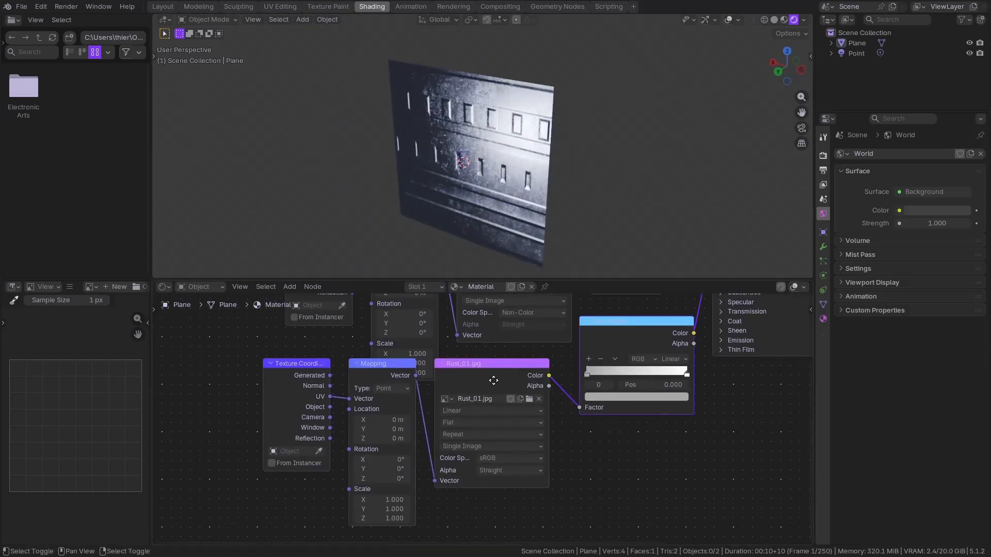
pyautogui.click(389, 500)
pyautogui.write('3')
pyautogui.press('Return')
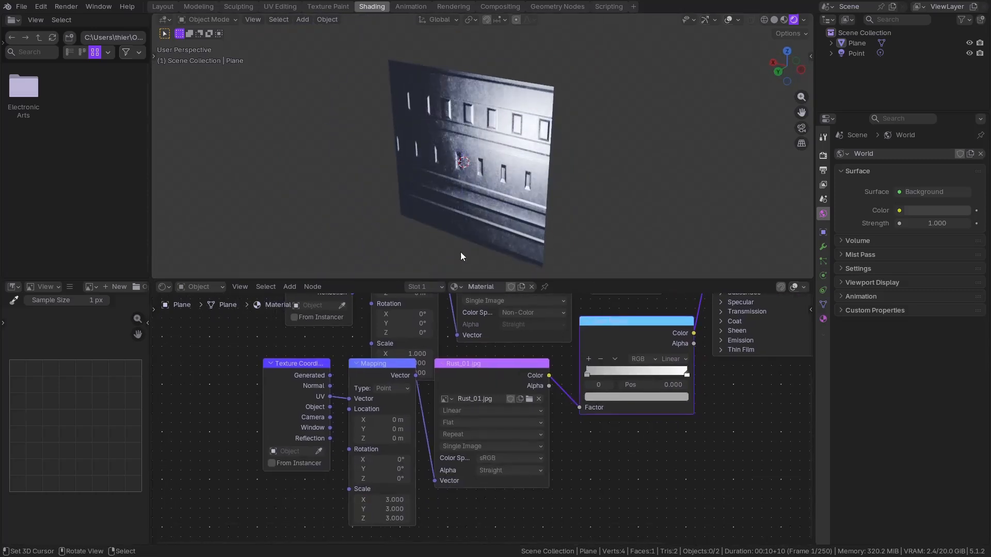
# Reposition the point light in front of the upright rusted plane.
pyautogui.moveTo(460, 252); pyautogui.dragTo(560, 102, button='middle')
pyautogui.moveTo(560, 102); pyautogui.dragTo(575, 135)
pyautogui.moveTo(575, 135); pyautogui.dragTo(614, 128, button='middle')
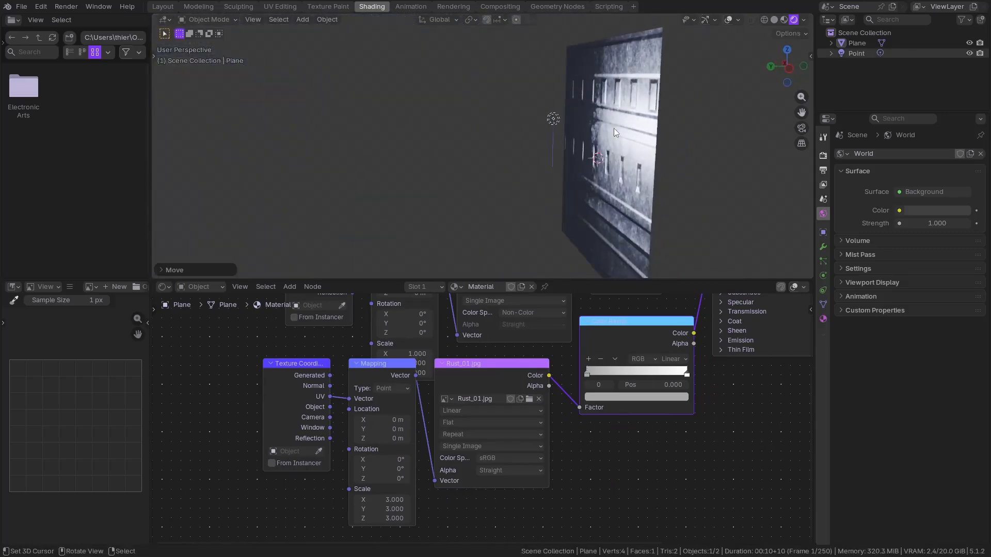
# Lay the upright plane flat beneath the point light by rotating it in the right orthographic view.
pyautogui.click(614, 128)
pyautogui.press('KP_5')
pyautogui.press('KP_3')
pyautogui.press('r')
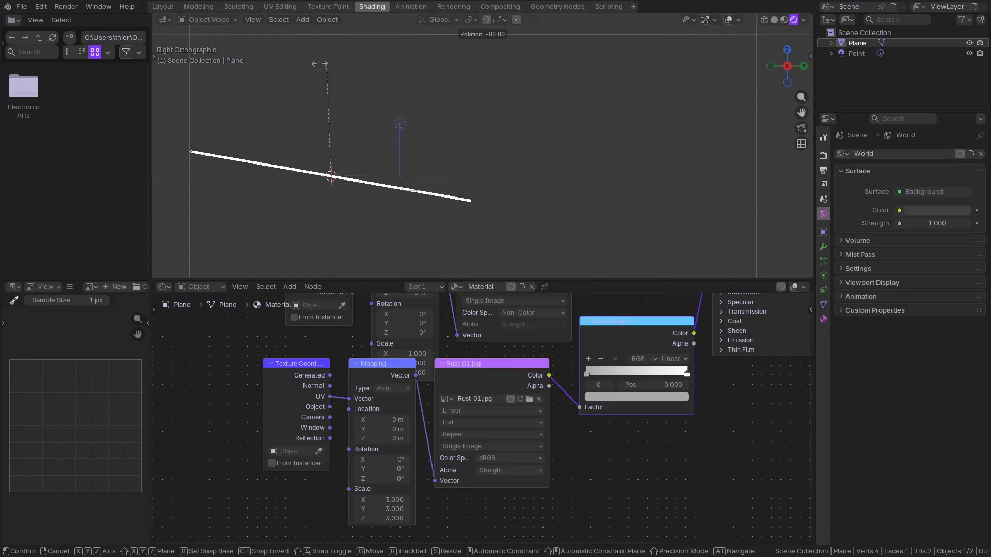
pyautogui.click(470, 131)
pyautogui.press('r')
pyautogui.click(438, 124)
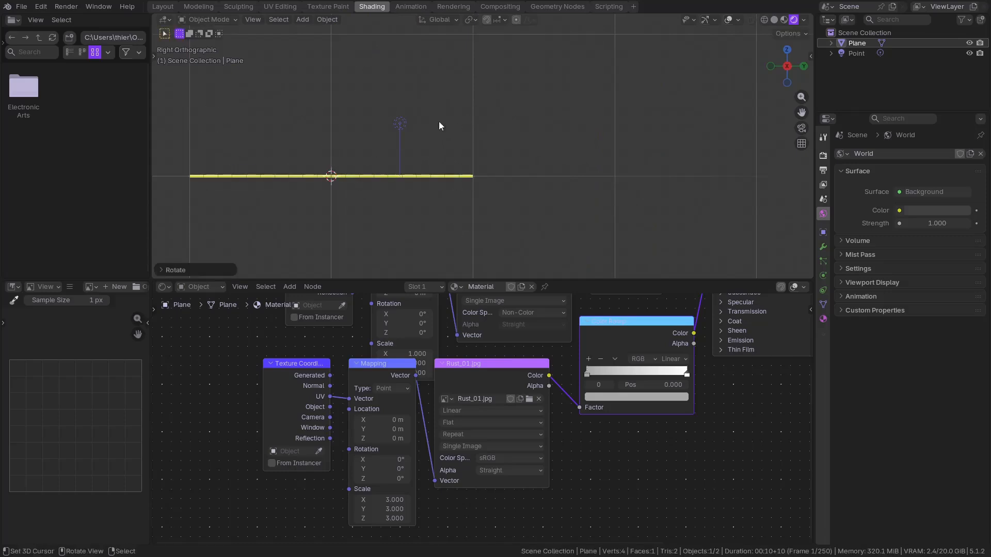
# Move the point light above the flat plane, deselect it and view the lit relief from another angle.
pyautogui.click(439, 125)
pyautogui.moveTo(439, 126); pyautogui.dragTo(556, 174, button='middle')
pyautogui.press('g')
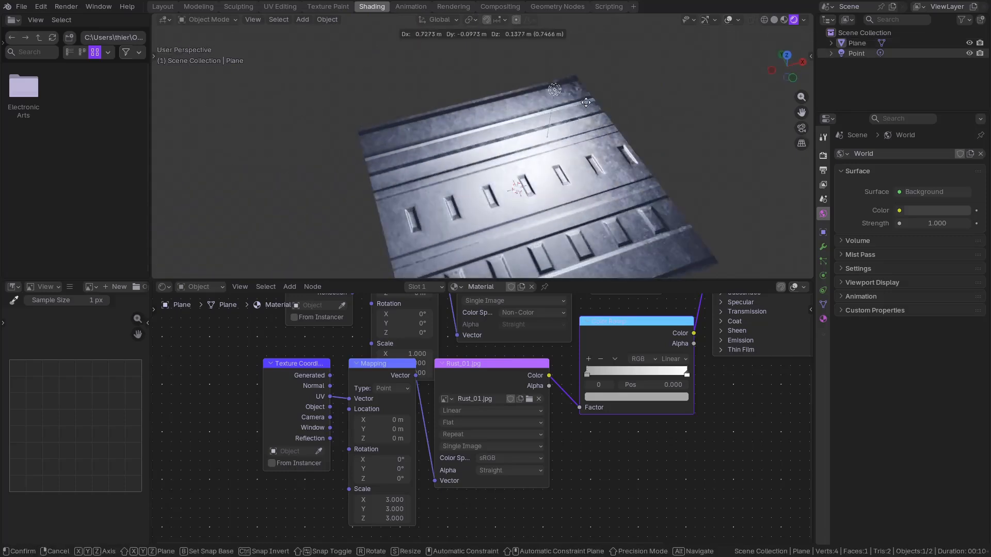
pyautogui.click(645, 97)
pyautogui.click(653, 104)
pyautogui.moveTo(652, 103); pyautogui.dragTo(611, 157, button='middle')
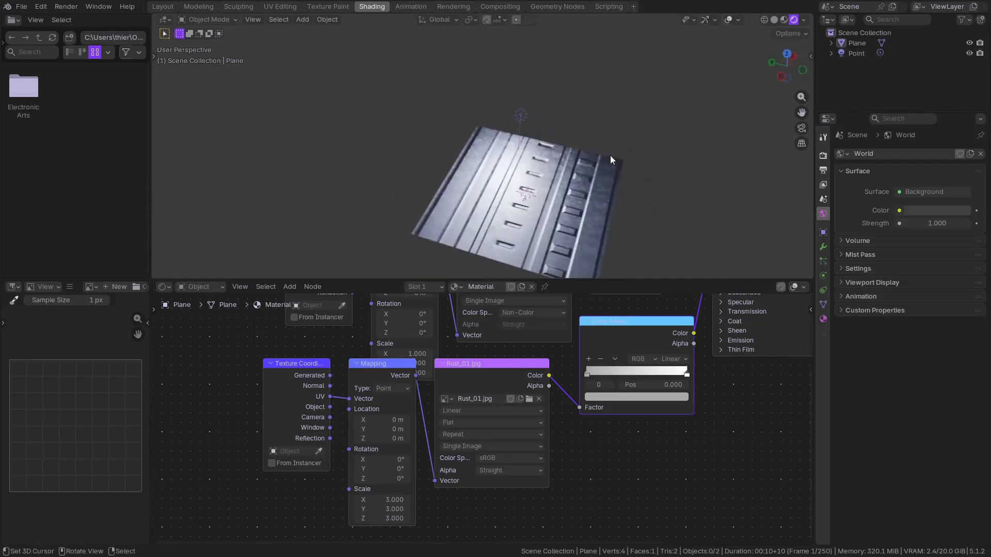